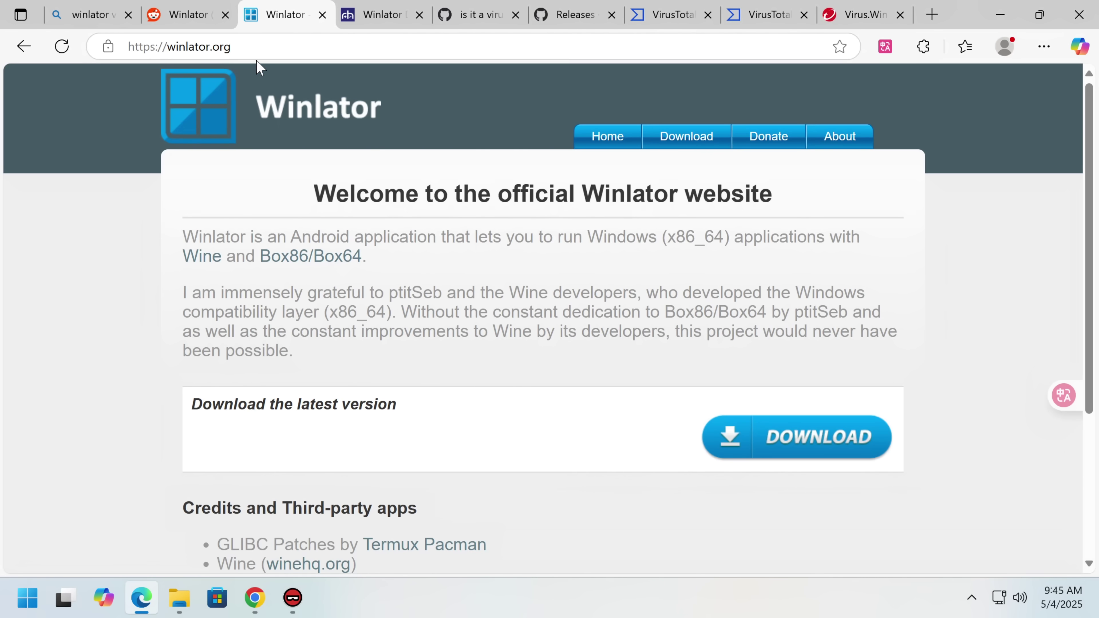
Return to the Reddit post about infected Winlator and clear the highlighted title text.
left_click(197, 20)
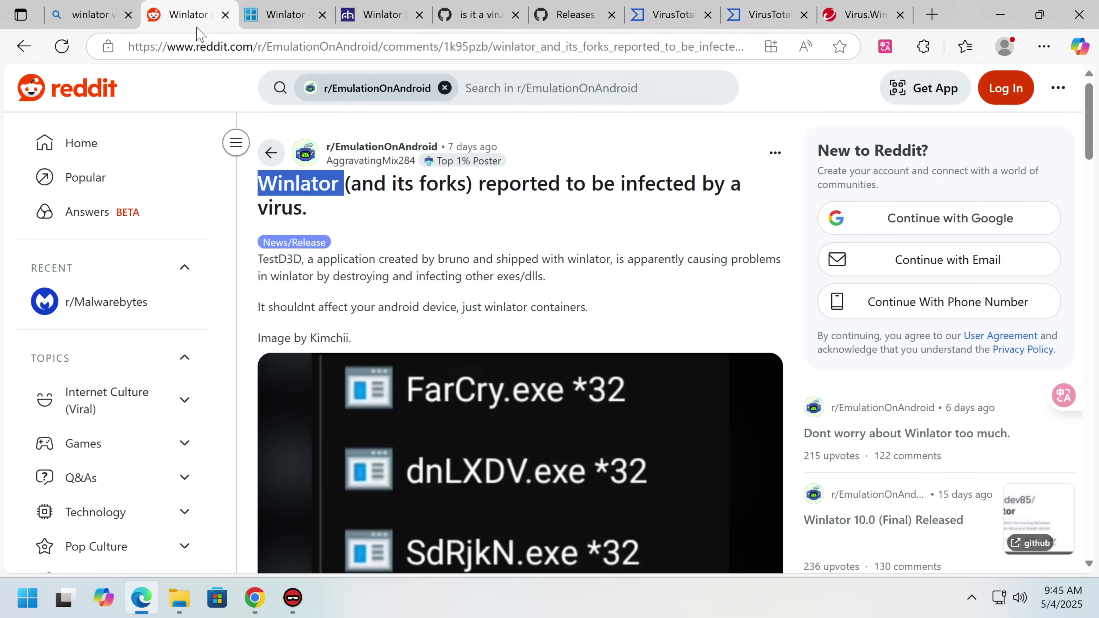
left_click(489, 222)
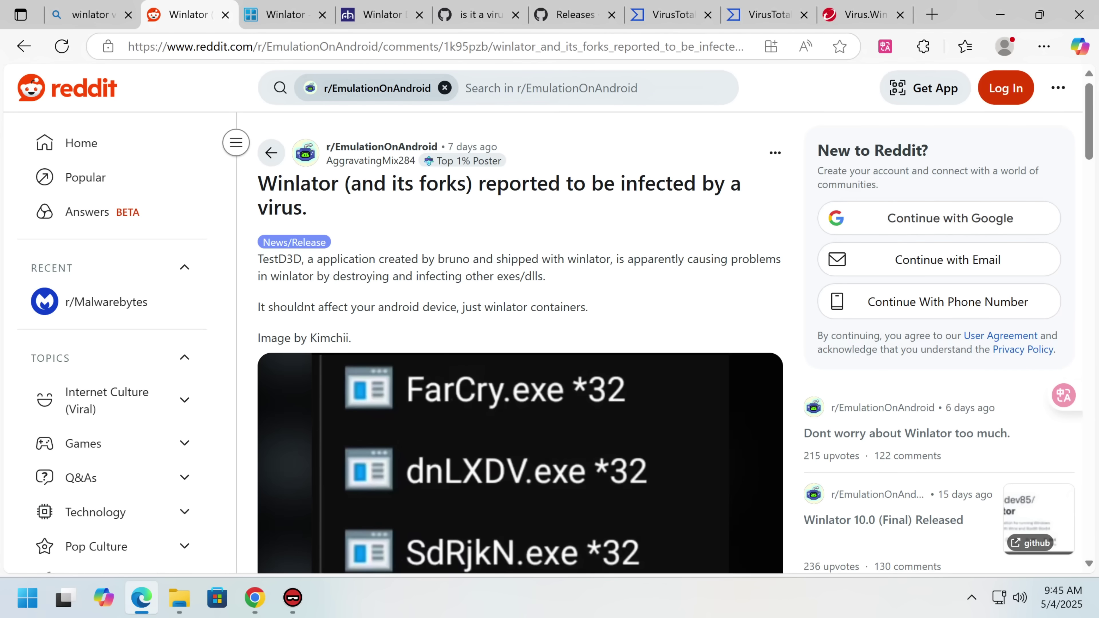
Bring the Winlator_10.0 folder forward and raise it to show TestD3D.exe and TestD3D_infected.exe.
left_click(179, 597)
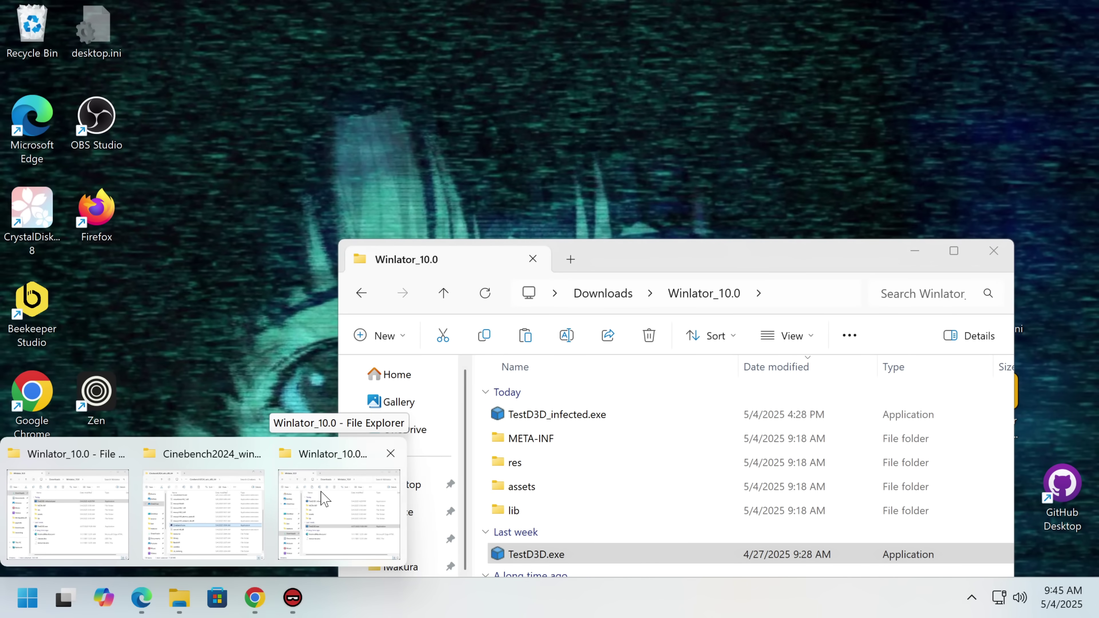
left_click(322, 500)
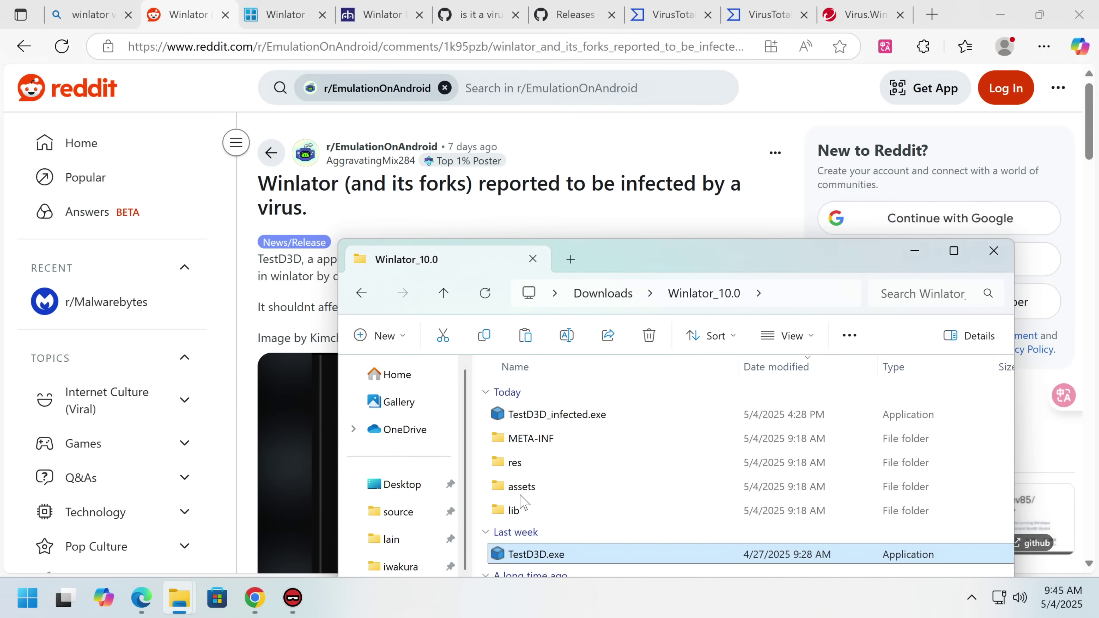
left_click_drag(630, 263, 582, 95)
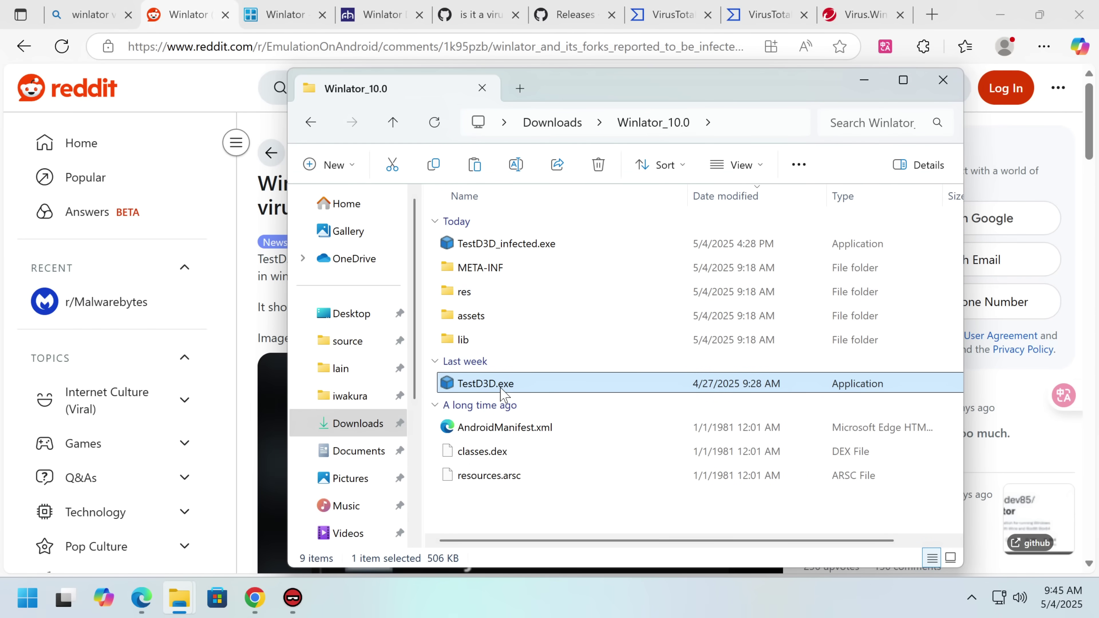
mouse_move(502, 390)
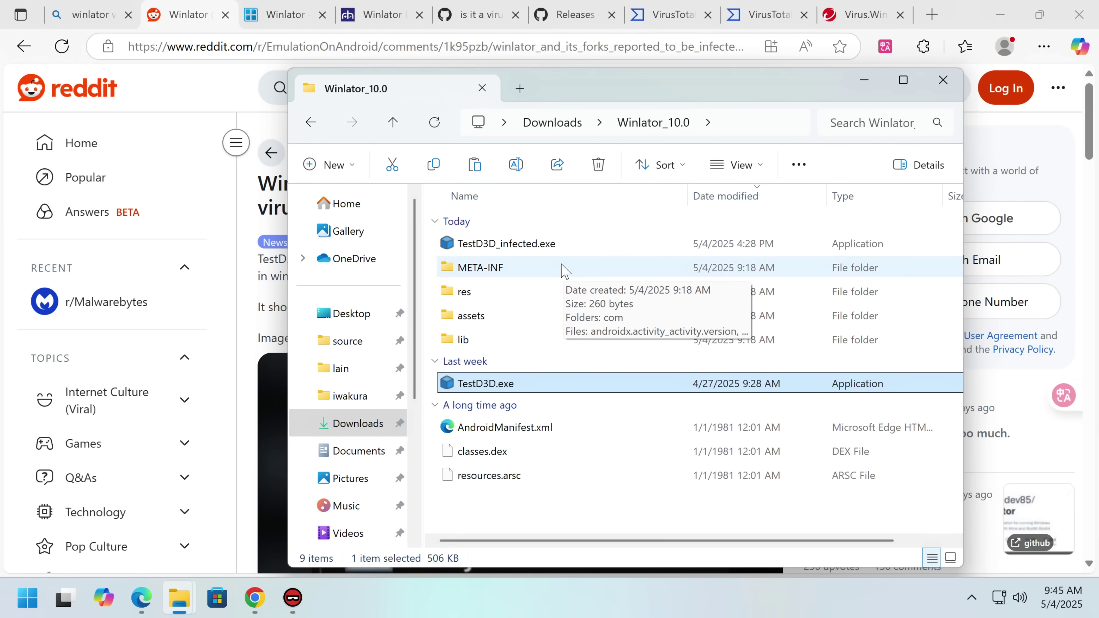
mouse_move(580, 260)
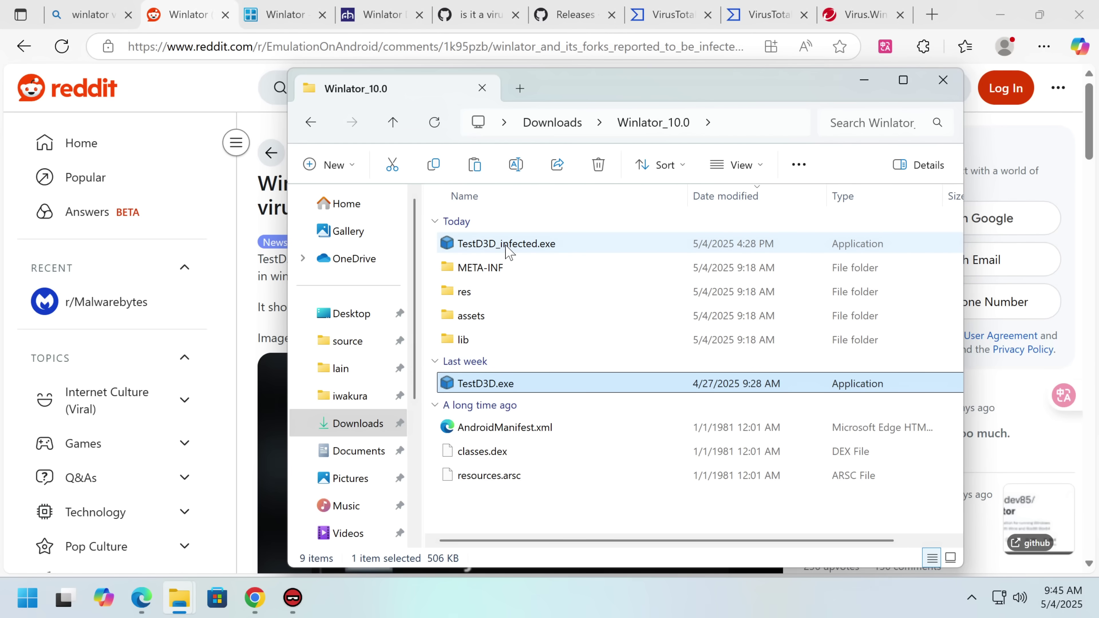
mouse_move(507, 250)
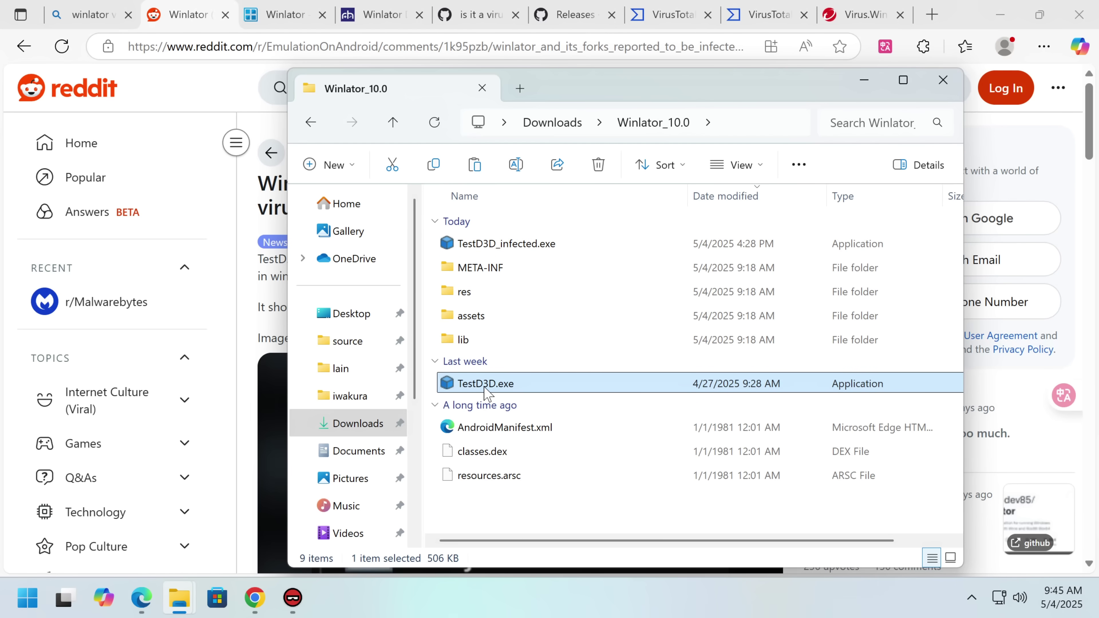
Return to Edge and scroll the Reddit comments down to the OP's GitHub issue link.
key("alt+Tab")
scroll(417, 270, "down", 10)
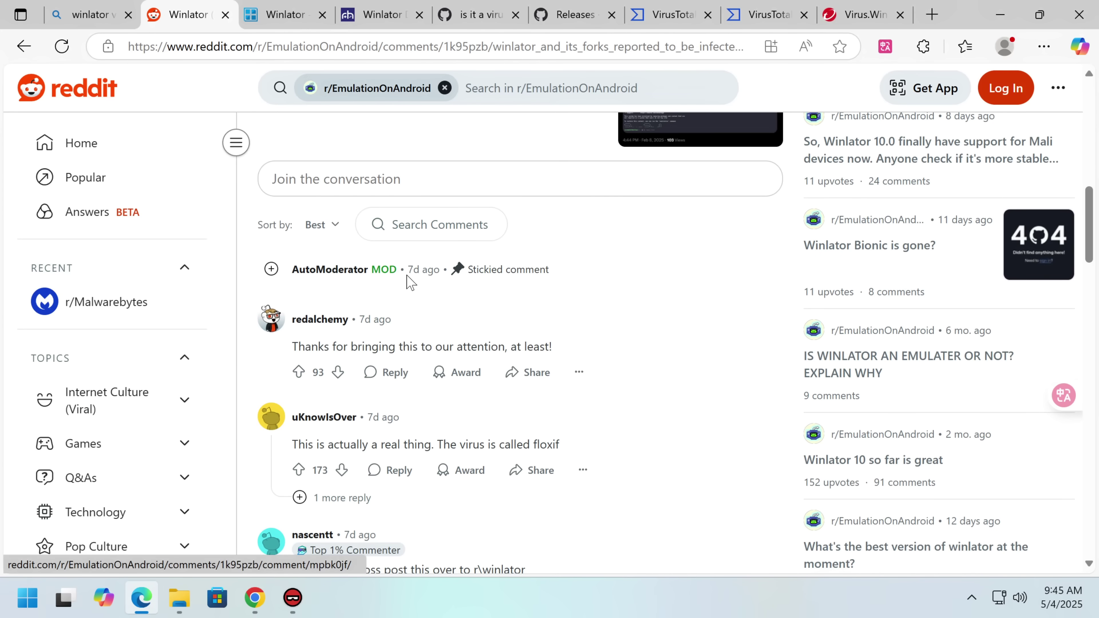
scroll(546, 446, "down", 2)
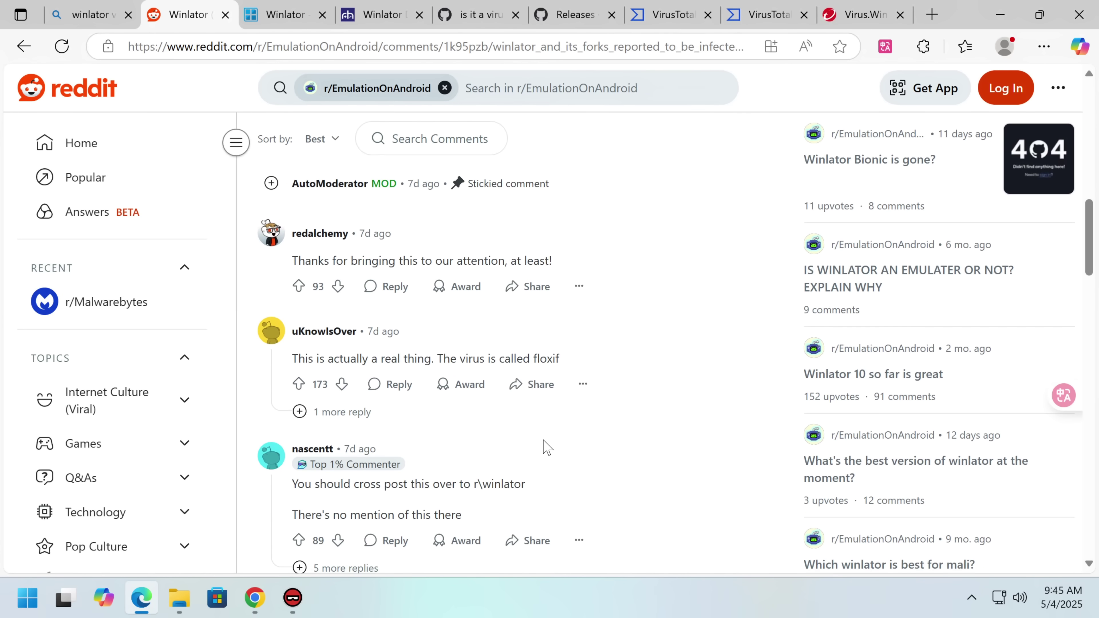
scroll(548, 443, "down", 8)
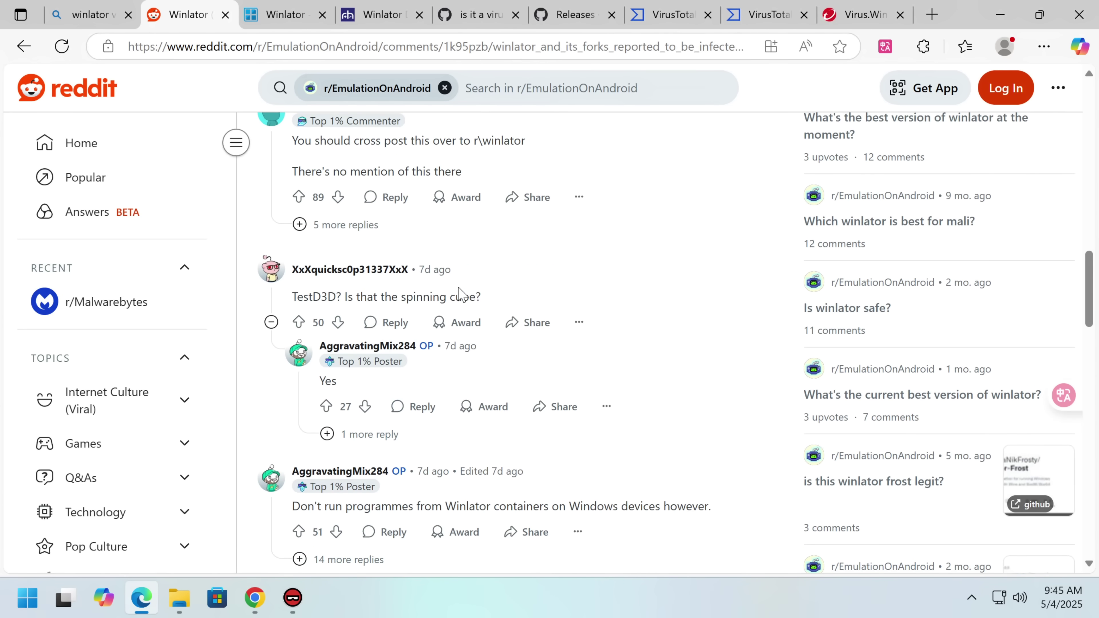
scroll(460, 294, "down", 2)
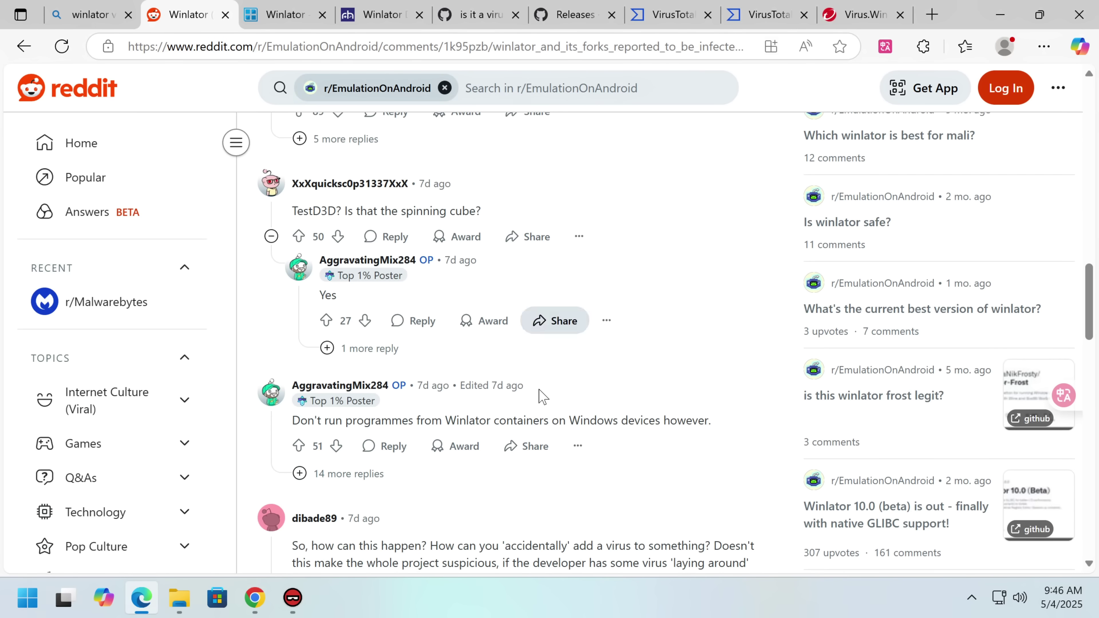
scroll(508, 475, "down", 2)
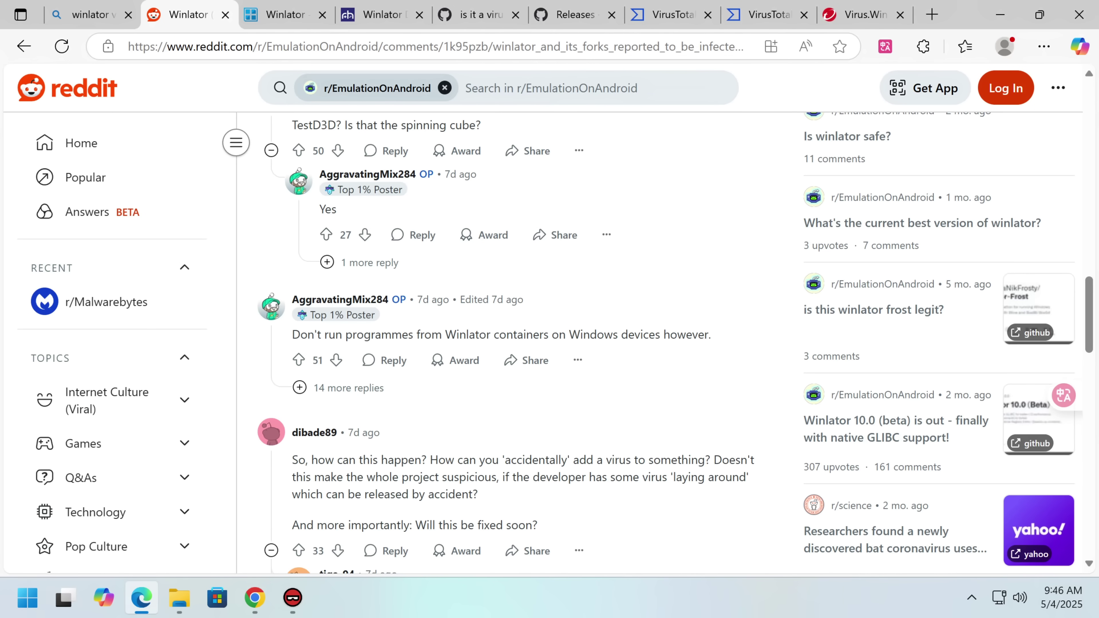
scroll(338, 416, "down", 2)
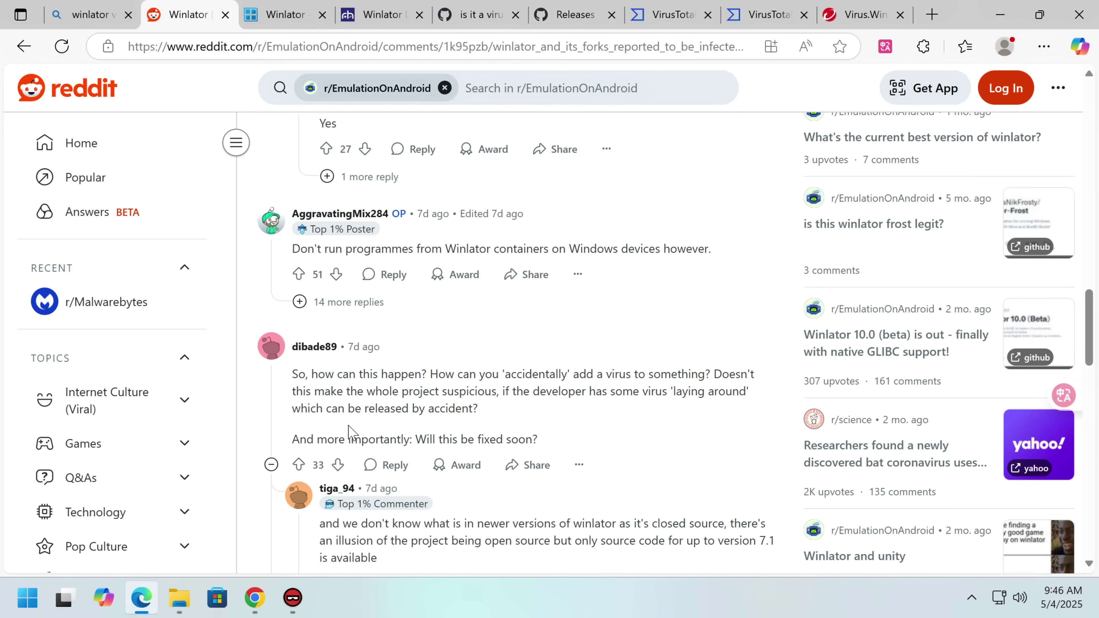
scroll(348, 431, "down", 5)
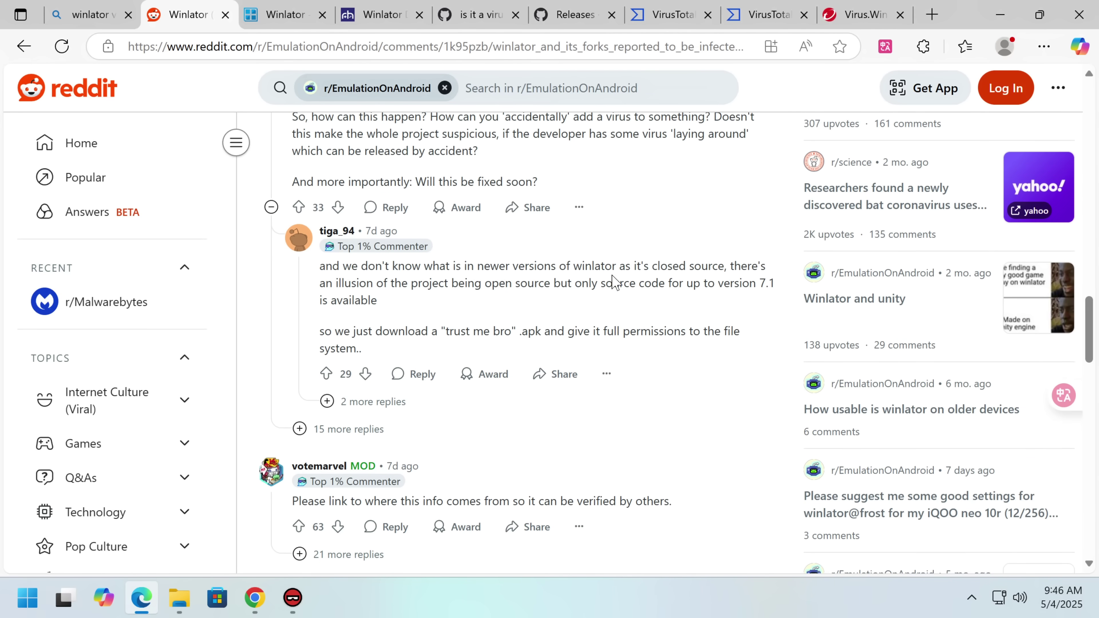
scroll(580, 303, "down", 3)
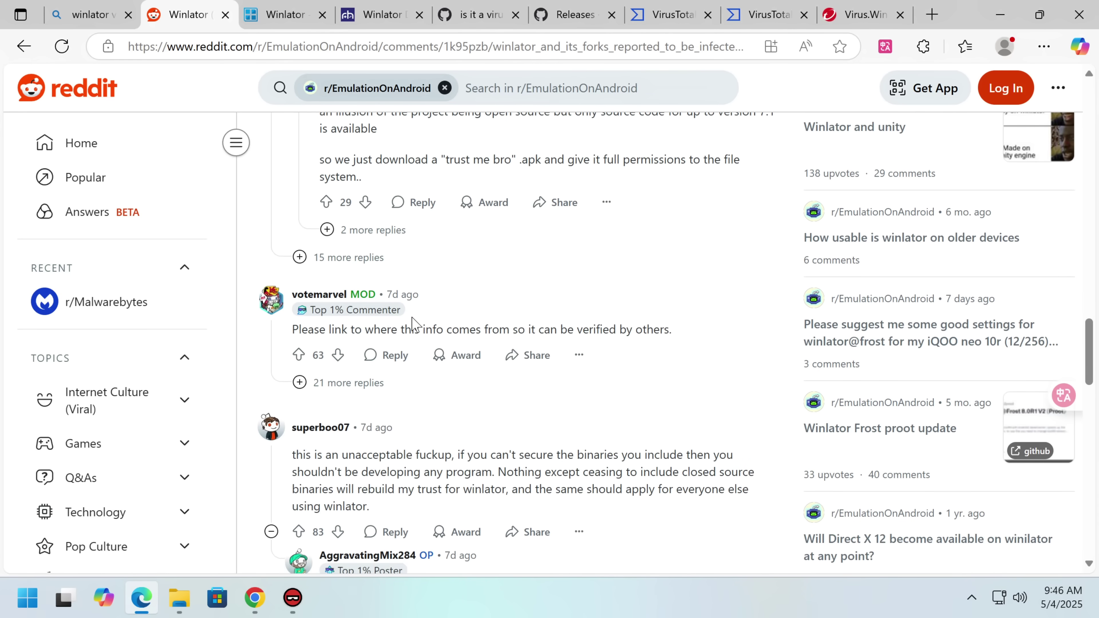
scroll(409, 317, "down", 5)
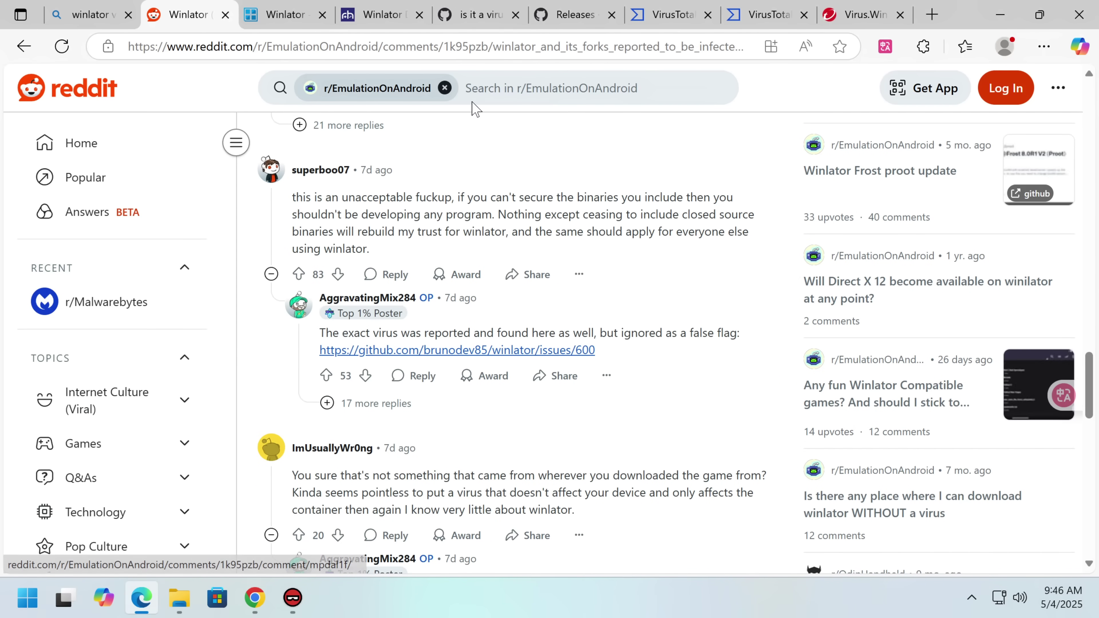
Review GitHub issue #600 'is it a virus?', its VirusTotal screenshot and the owner's false-positive reply.
left_click(475, 18)
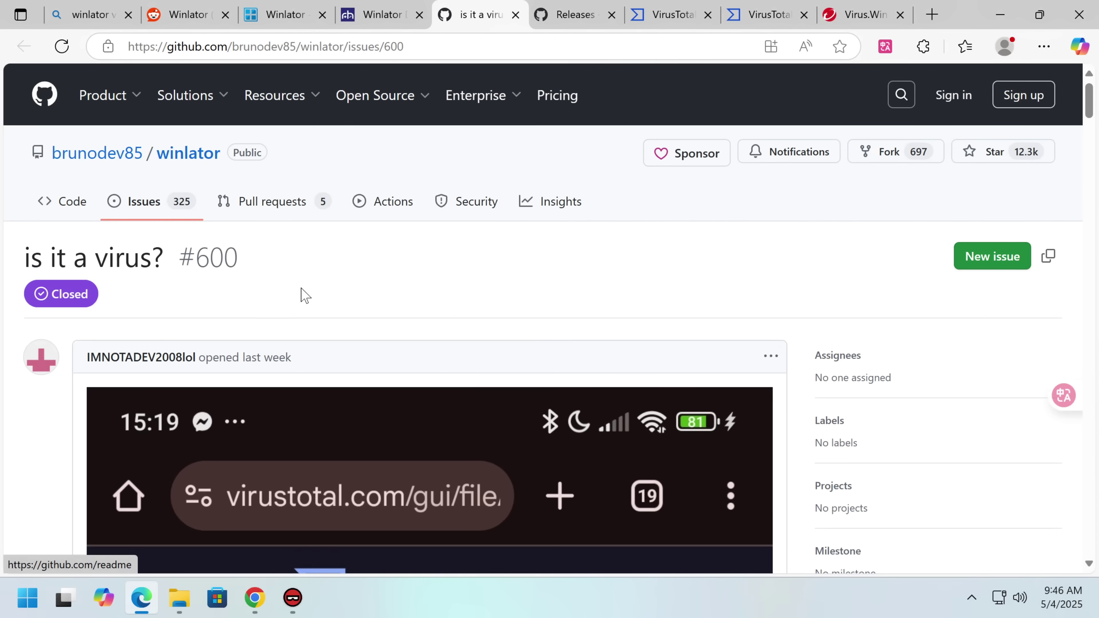
scroll(277, 260, "down", 6)
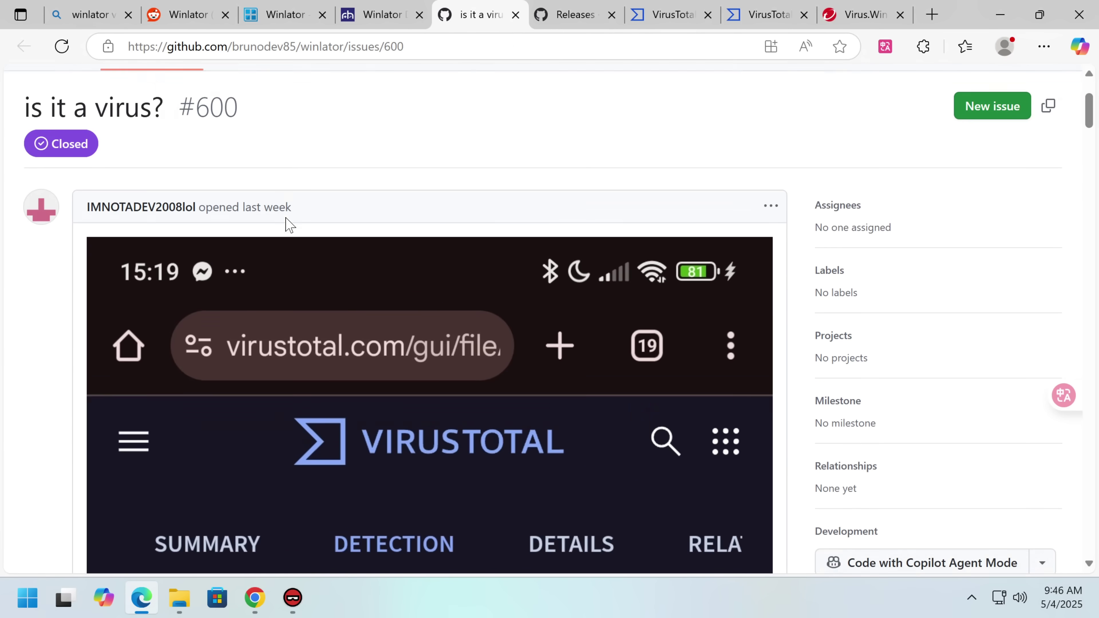
scroll(284, 226, "down", 10)
scroll(283, 226, "up", 4)
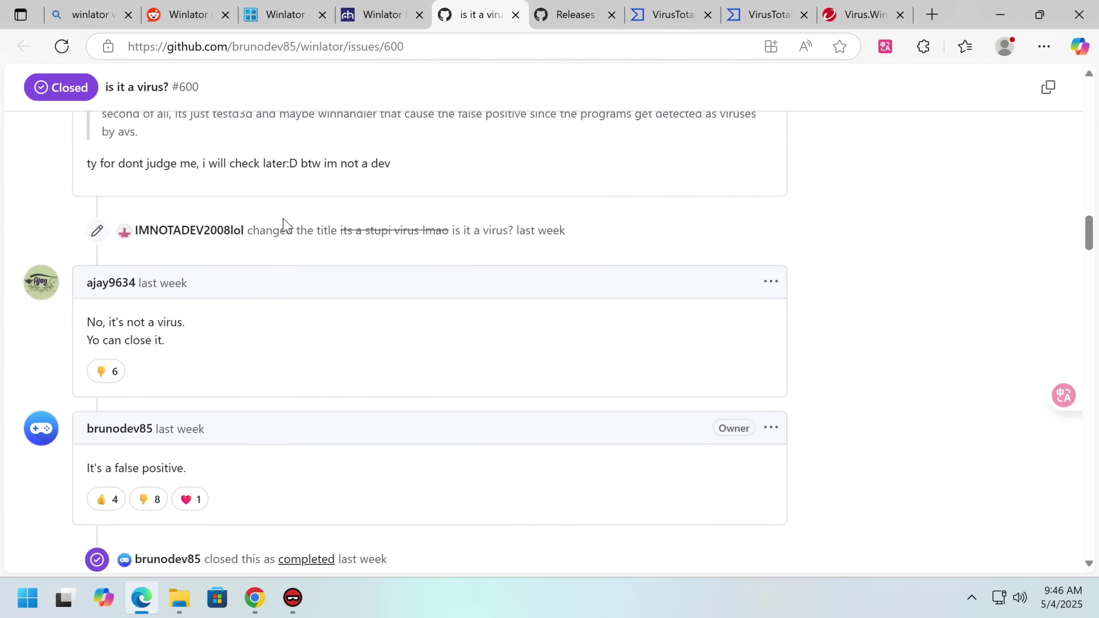
scroll(283, 226, "up", 12)
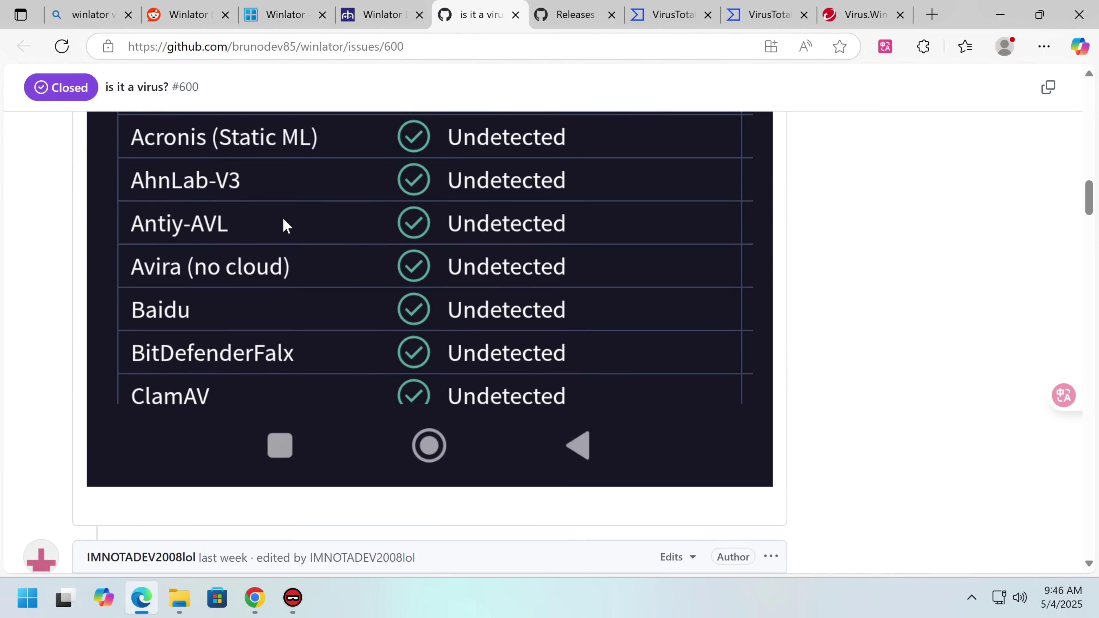
scroll(286, 226, "up", 6)
scroll(284, 226, "down", 14)
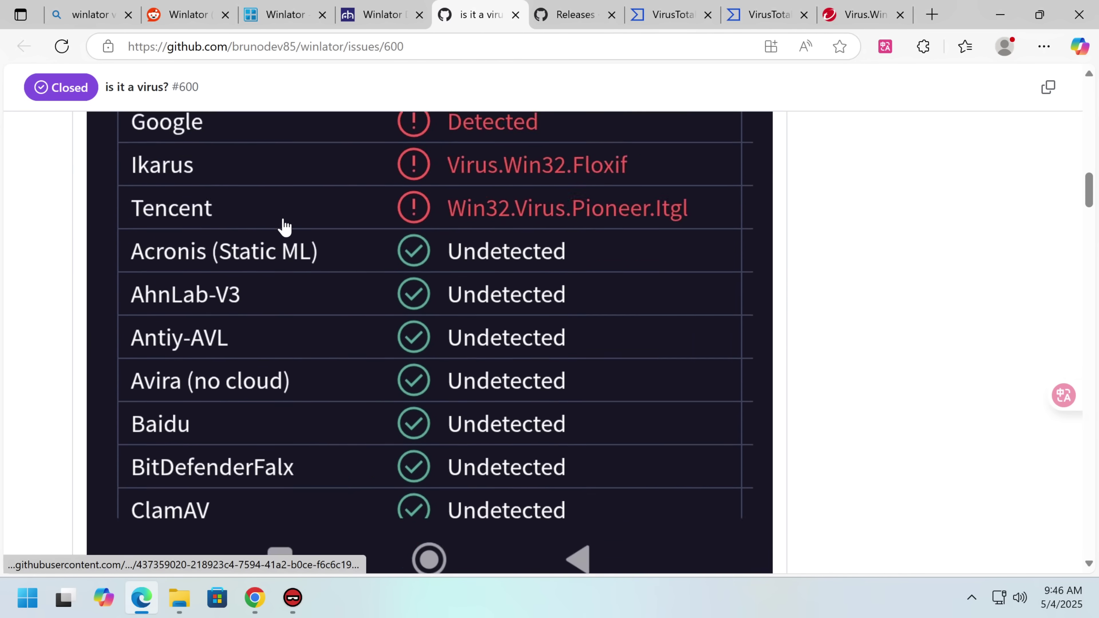
scroll(283, 227, "down", 3)
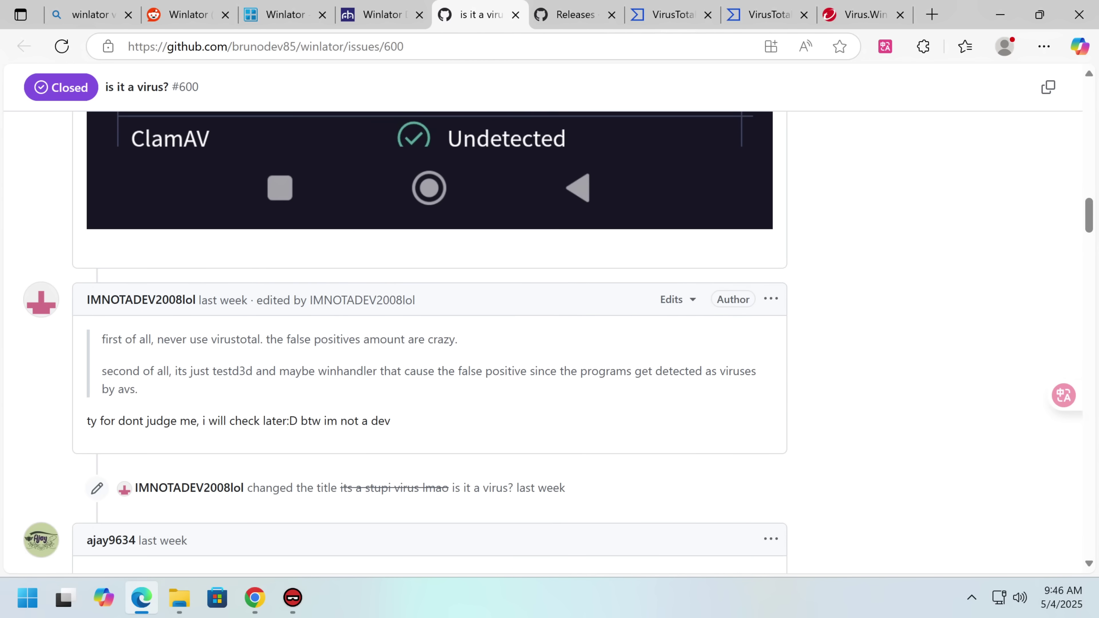
scroll(420, 354, "up", 15)
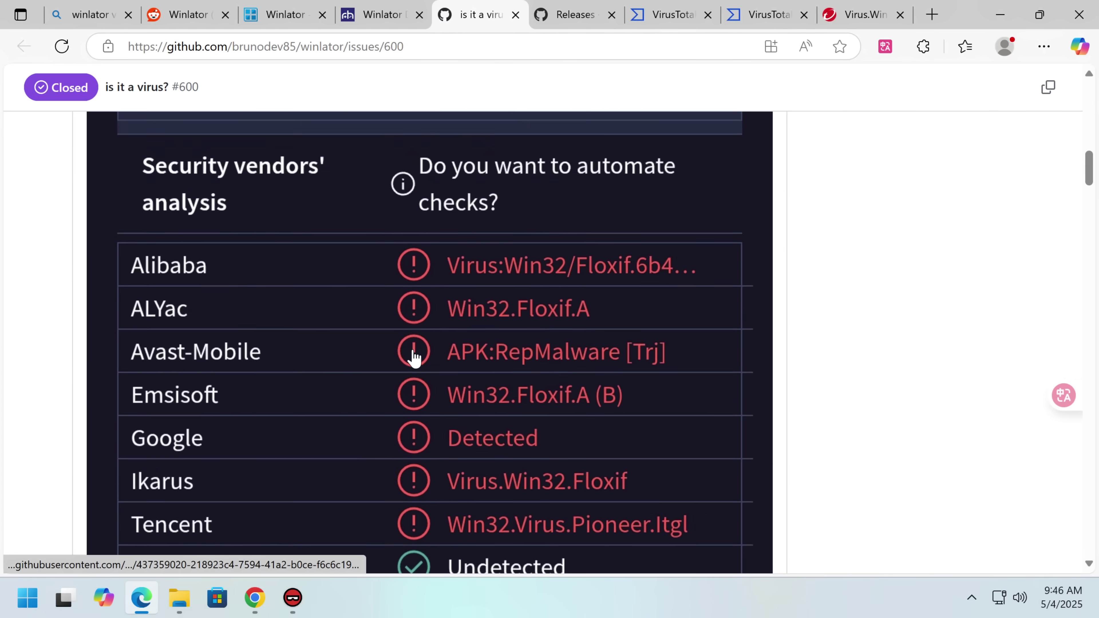
scroll(420, 354, "down", 15)
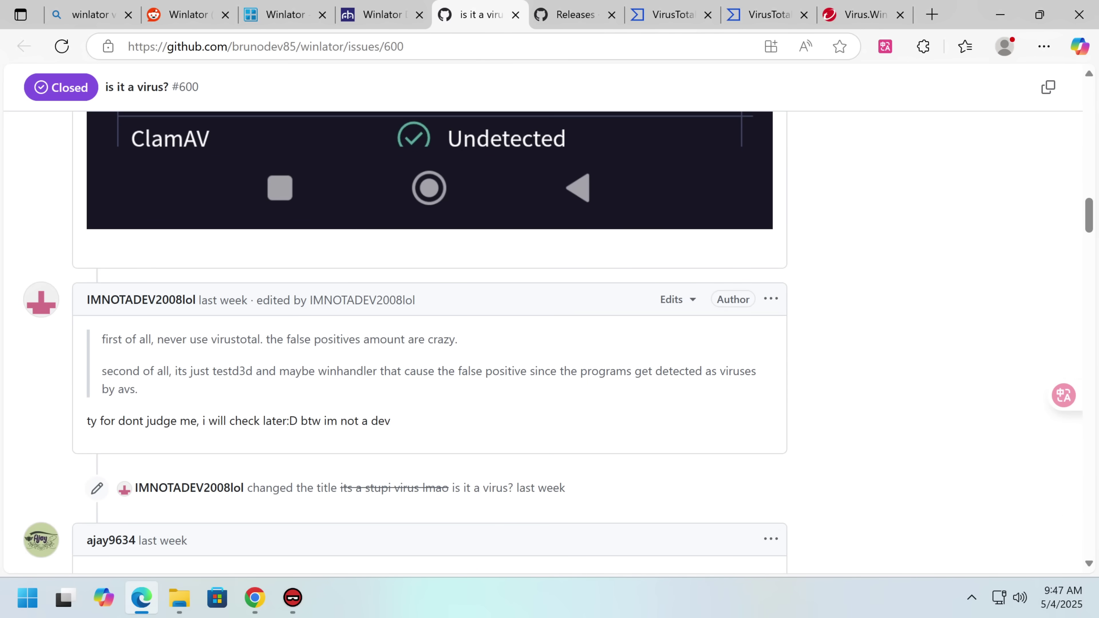
scroll(339, 371, "down", 8)
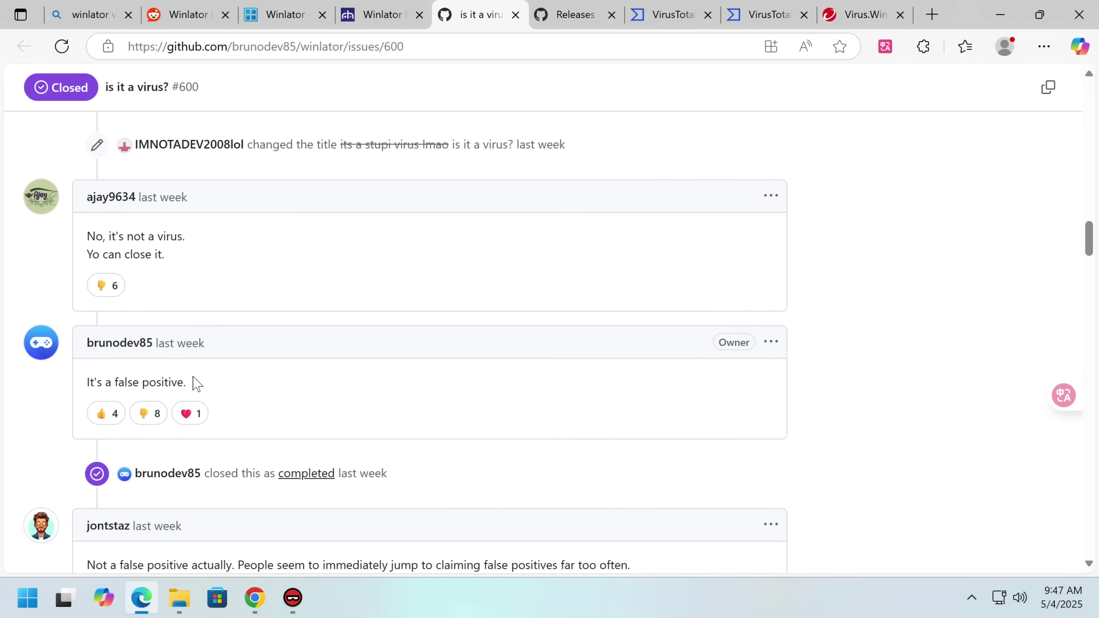
scroll(204, 377, "down", 2)
scroll(228, 361, "down", 2)
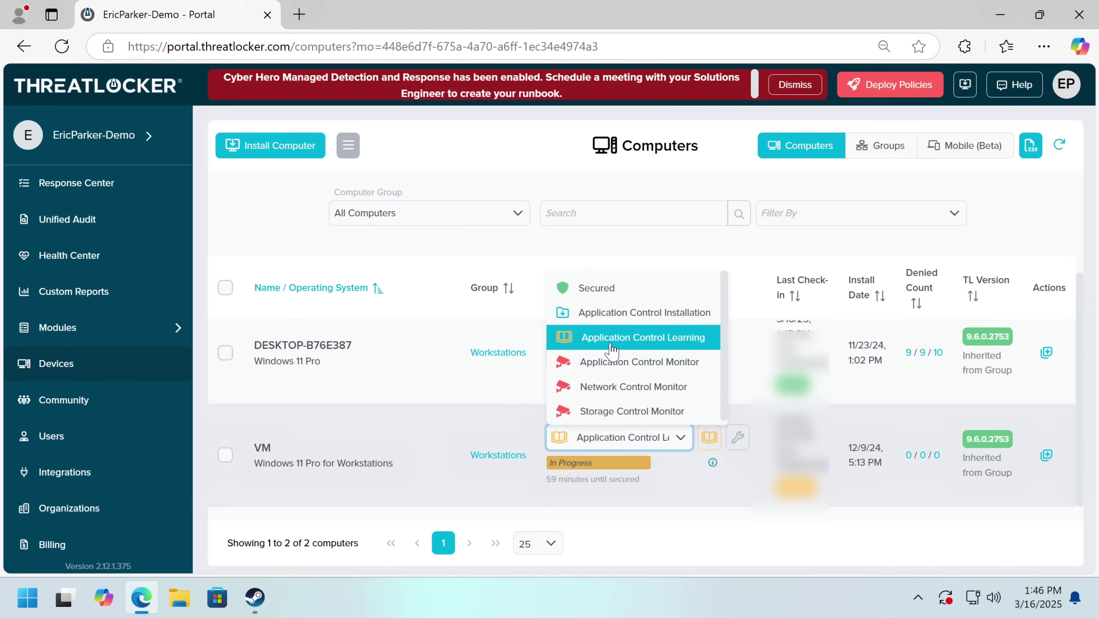
Switch the VM computer's ThreatLocker mode from Learning to Secured.
left_click(628, 337)
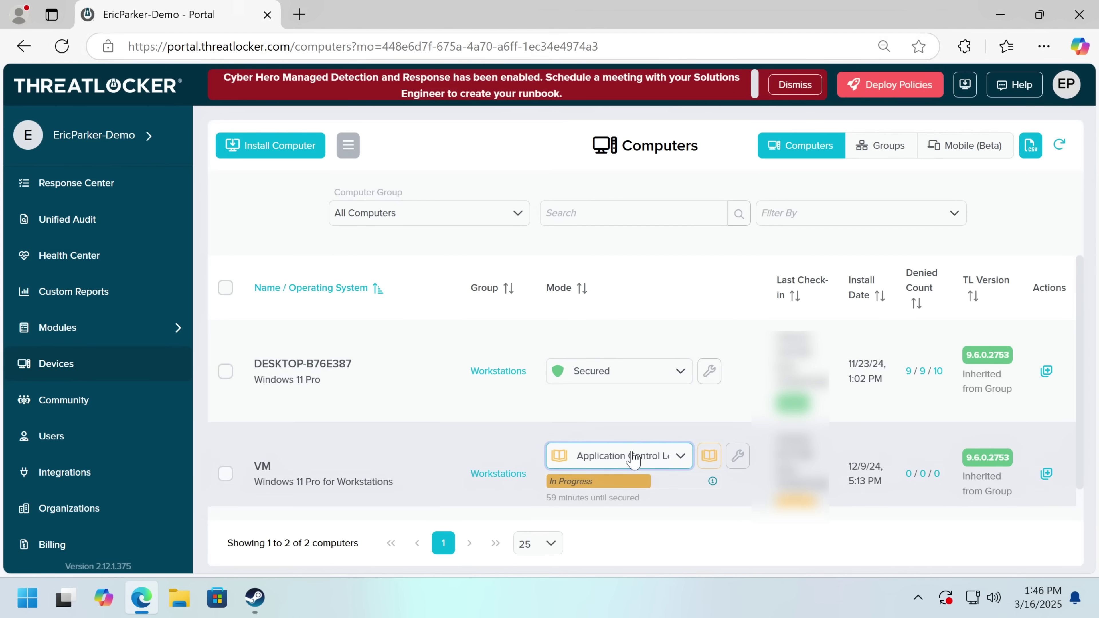
left_click(636, 456)
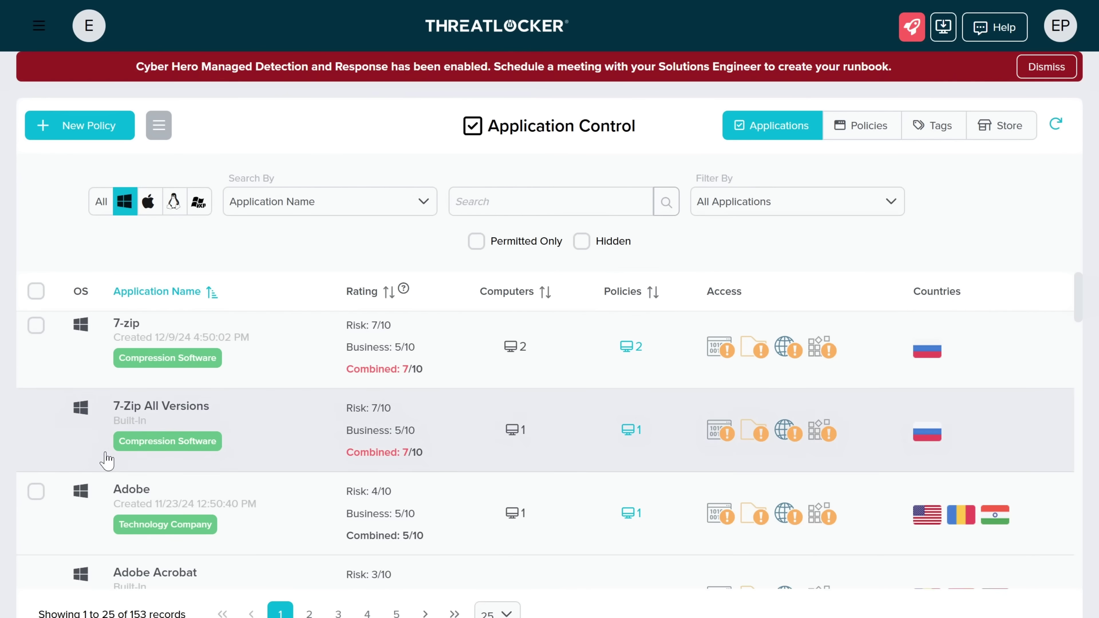
scroll(103, 459, "down", 10)
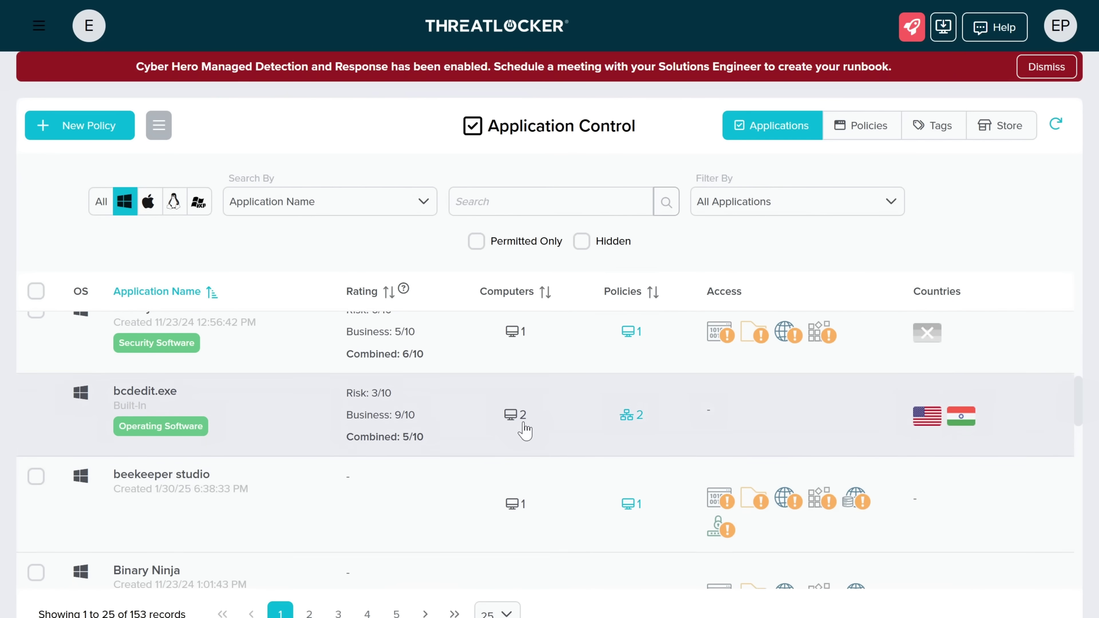
scroll(542, 432, "down", 10)
scroll(574, 430, "down", 2)
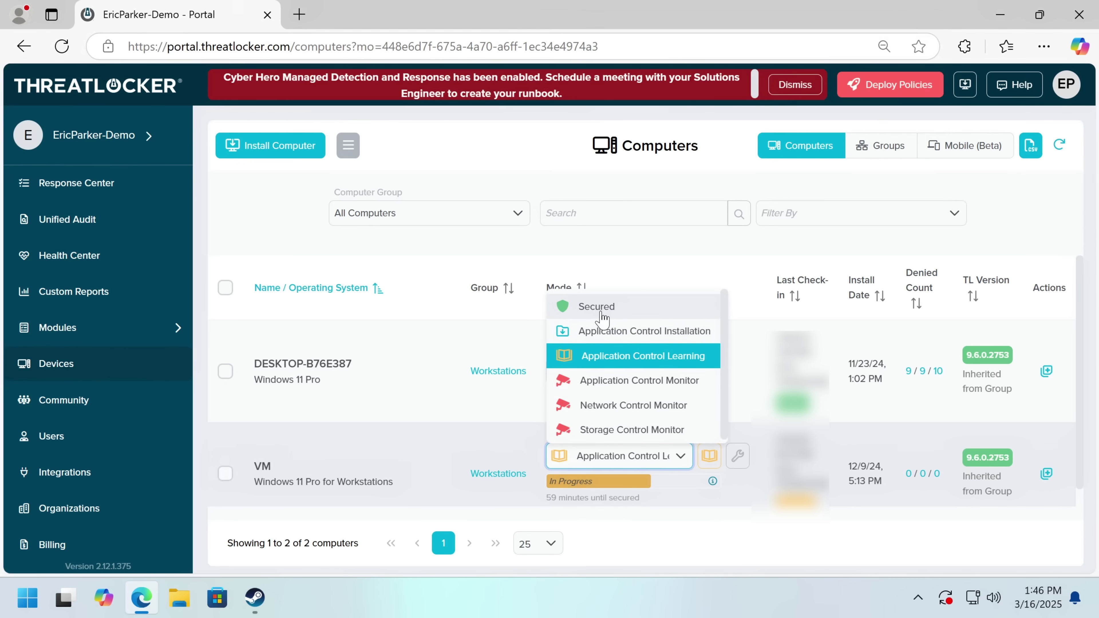
left_click(596, 307)
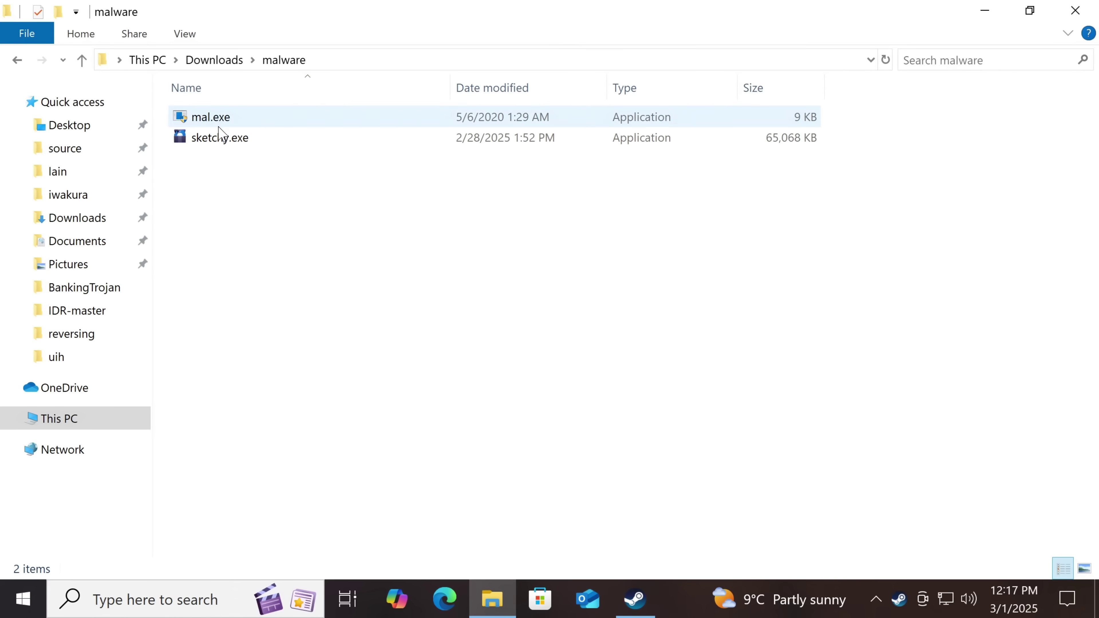
Test blocking by launching sketchy.exe and dismissing the cannot-access error.
double_click(221, 138)
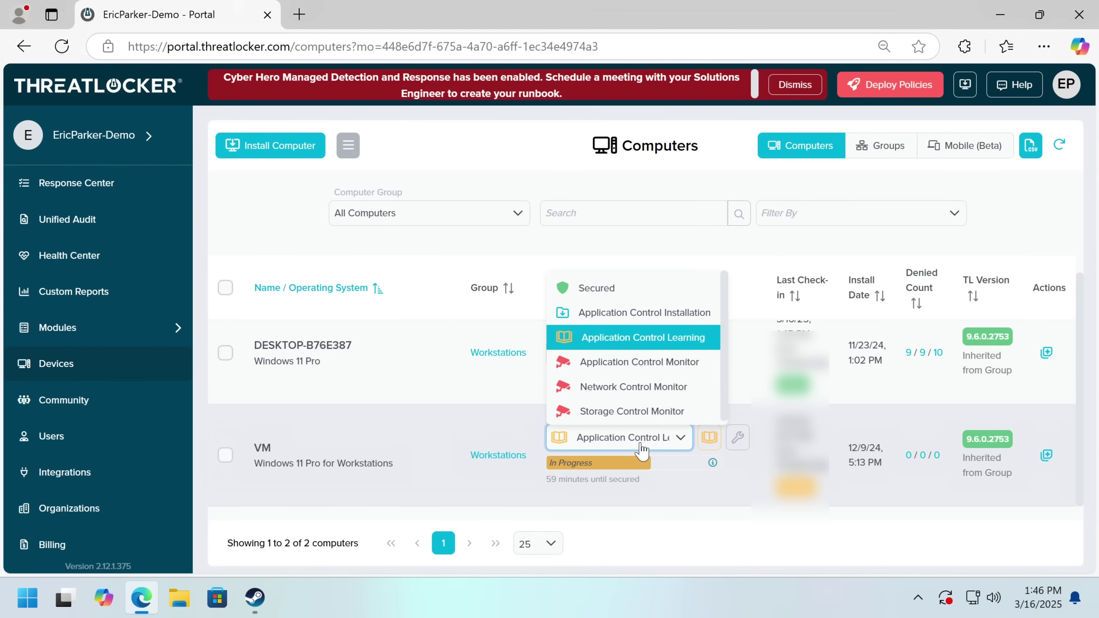
left_click(596, 289)
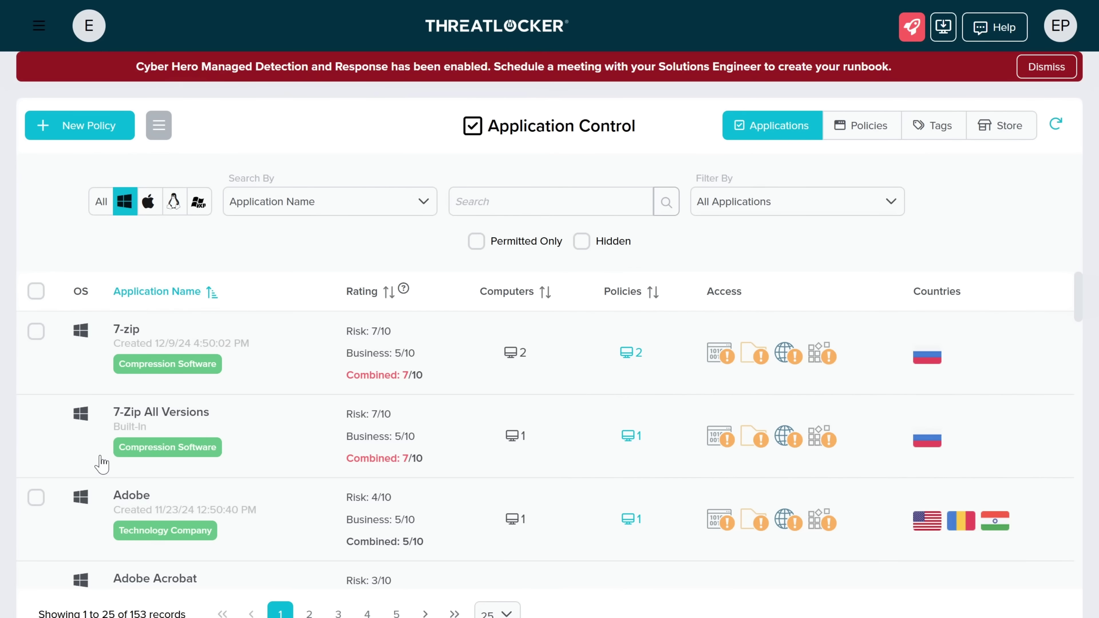
scroll(104, 459, "down", 4)
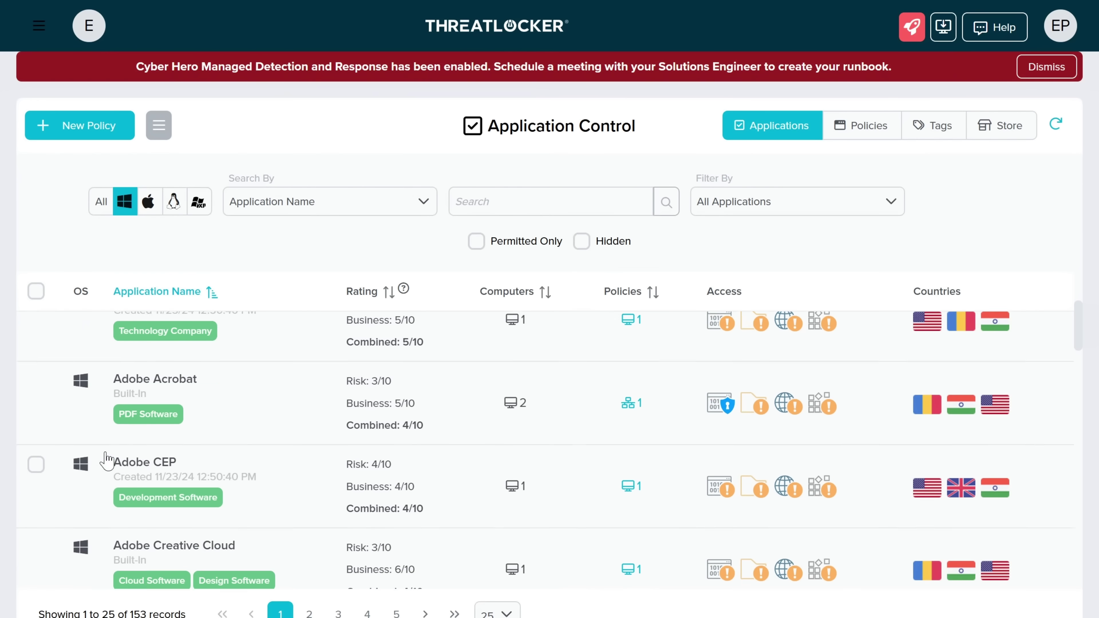
scroll(106, 458, "down", 3)
scroll(509, 432, "down", 5)
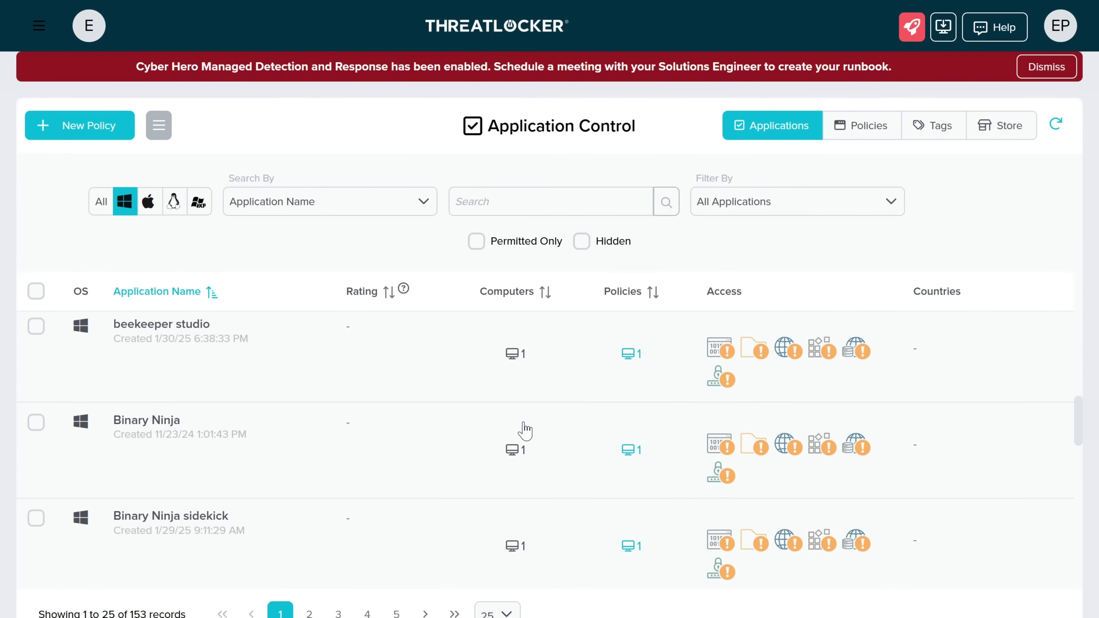
scroll(524, 431, "down", 8)
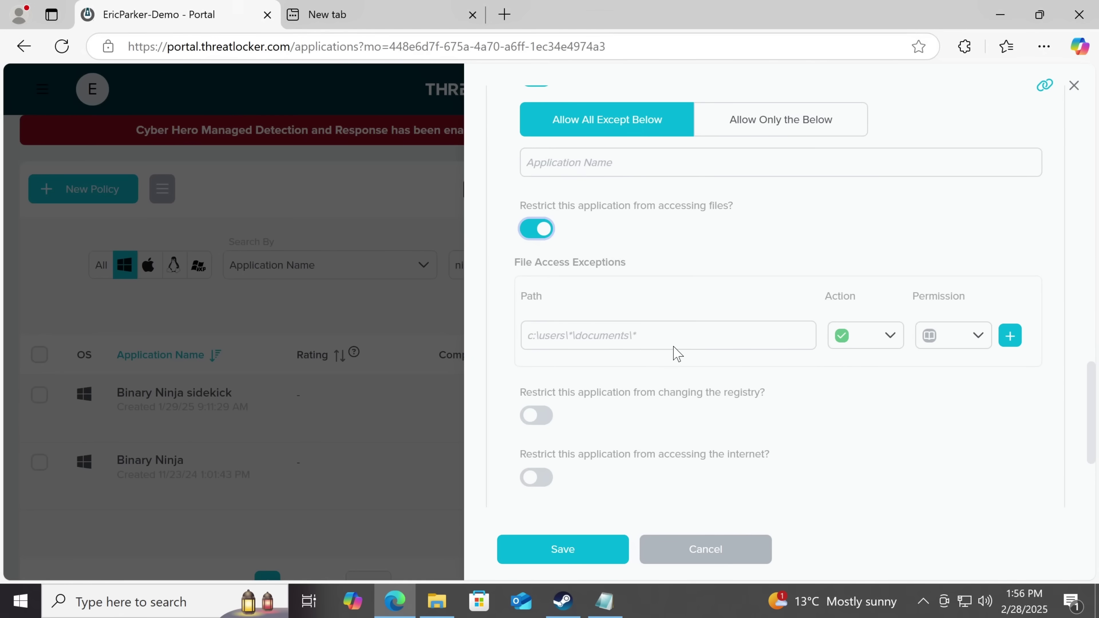
Review application policies: file access exceptions, registry restriction and the Powershell ringfenced policy.
left_click(673, 345)
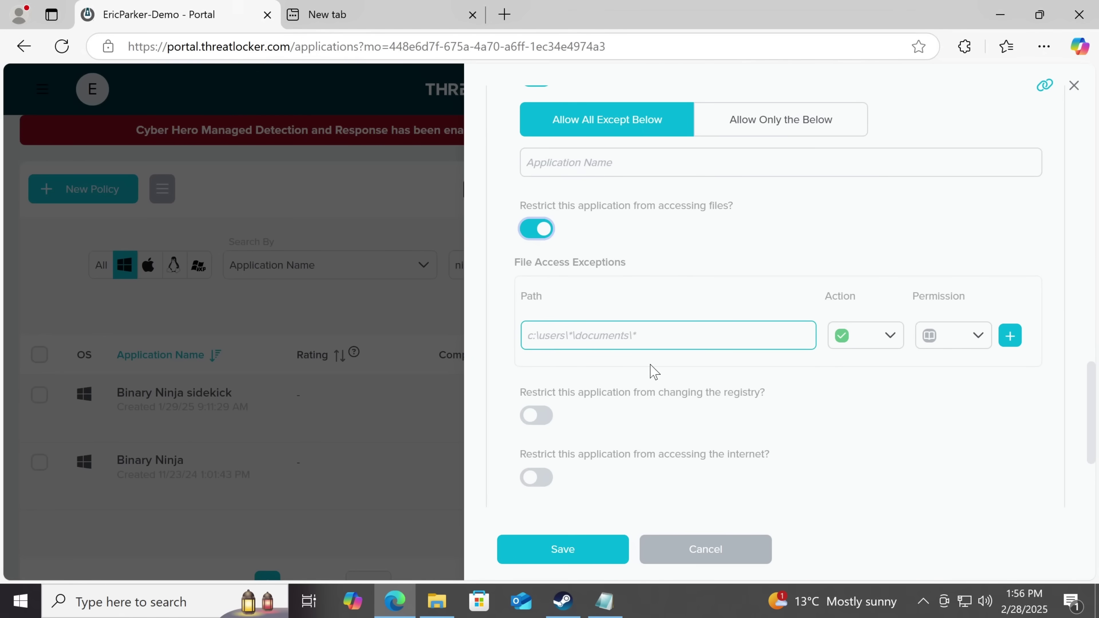
left_click(536, 415)
scroll(620, 407, "down", 2)
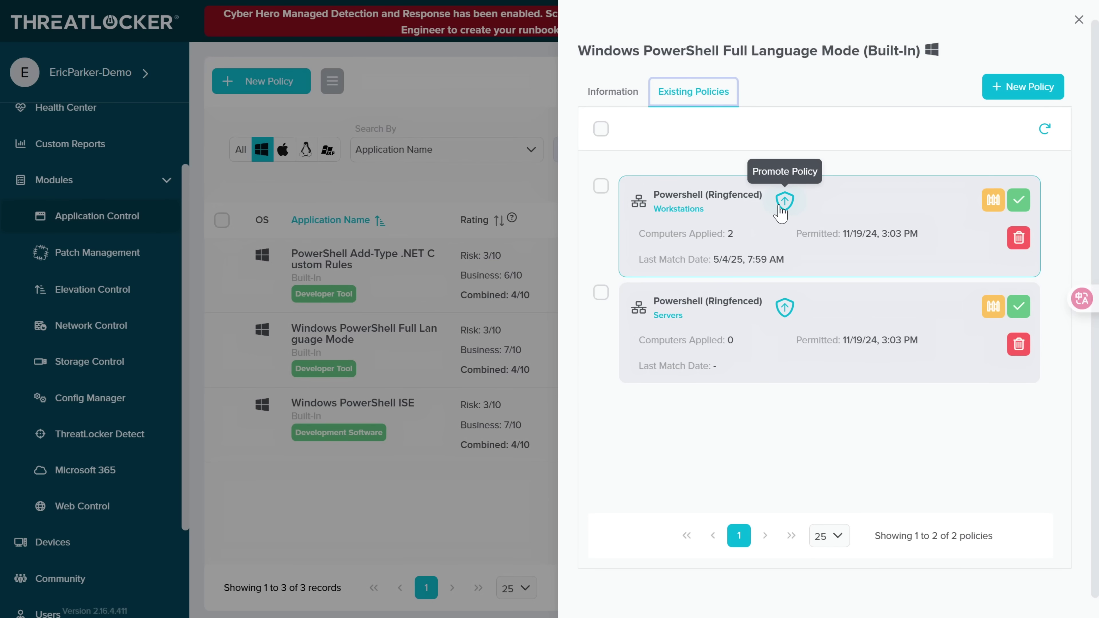
left_click(784, 201)
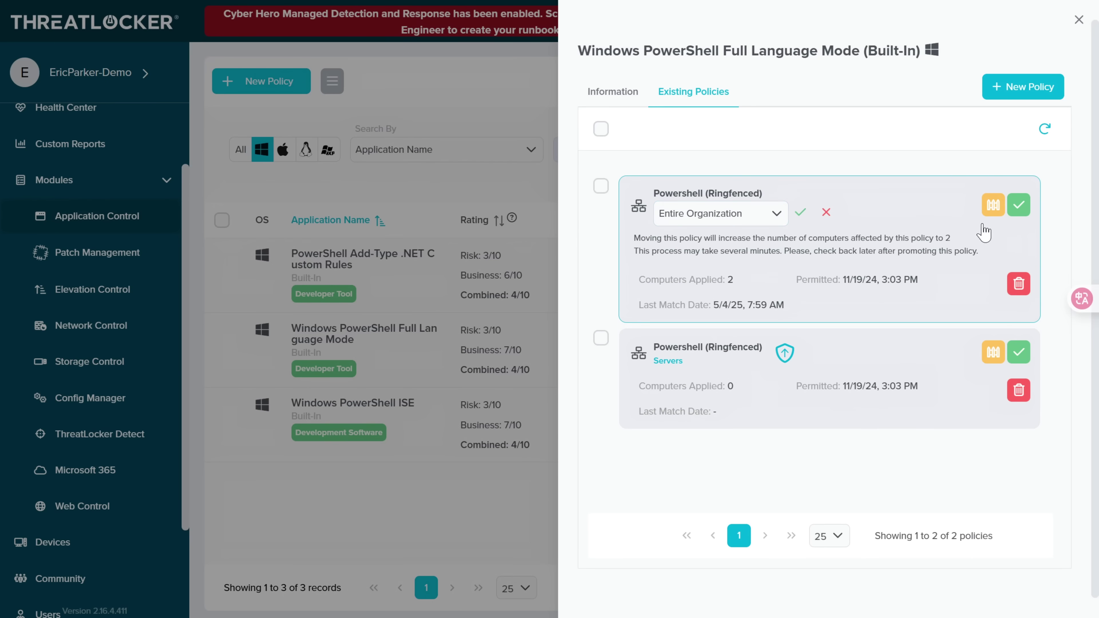
left_click(981, 235)
scroll(973, 236, "down", 5)
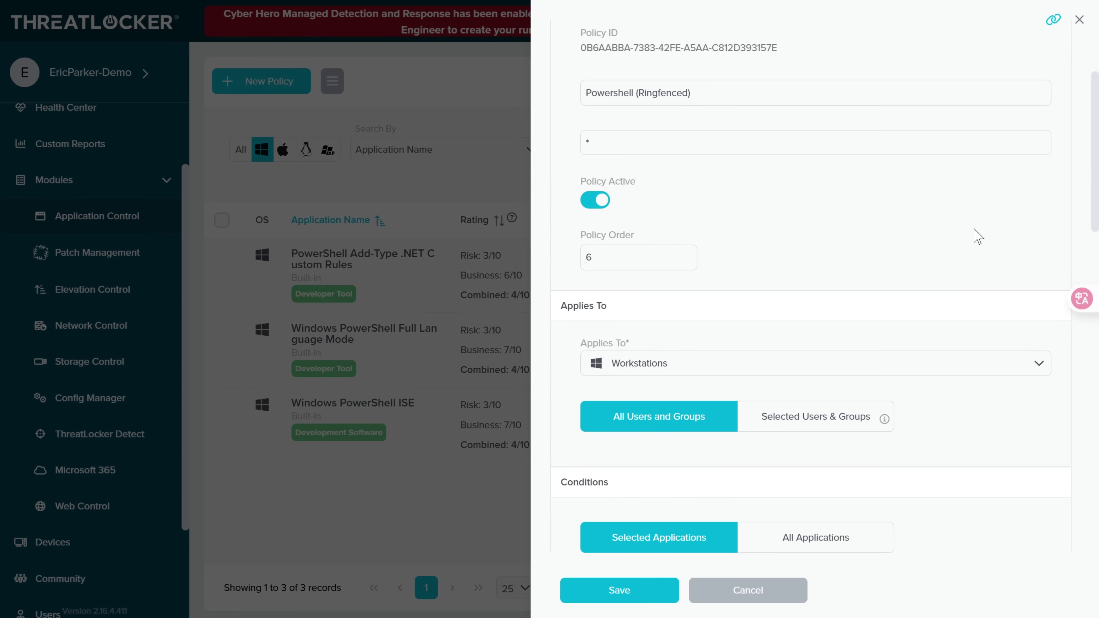
scroll(971, 240, "down", 5)
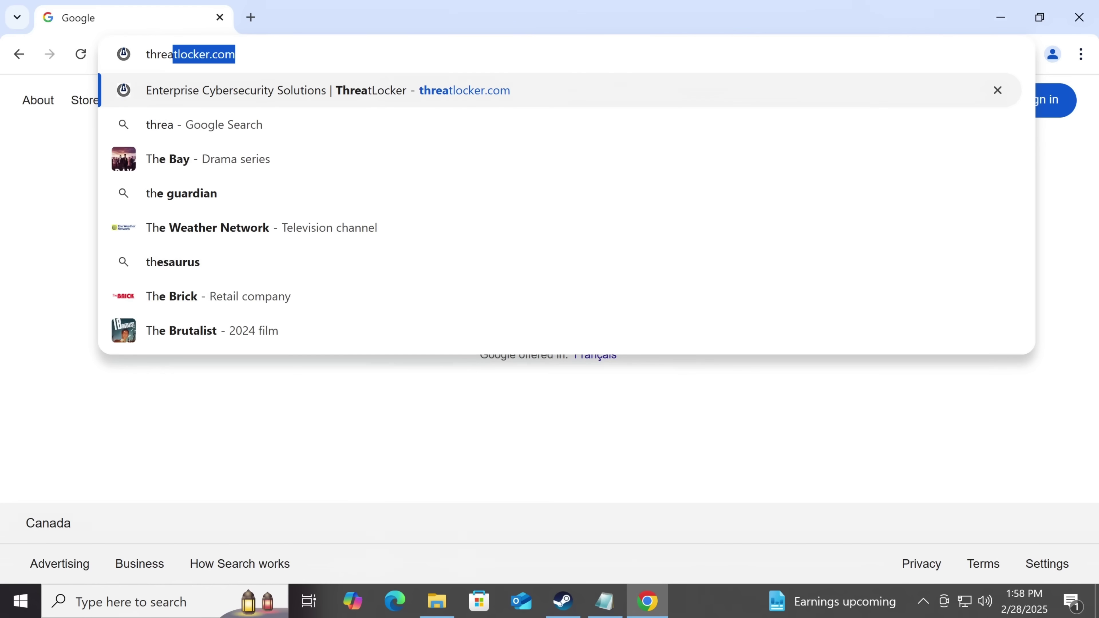
Load threatlocker.com/ericparker and view its Malware, Data theft and Internal IT disputes sections.
type("tlocker.com/eri")
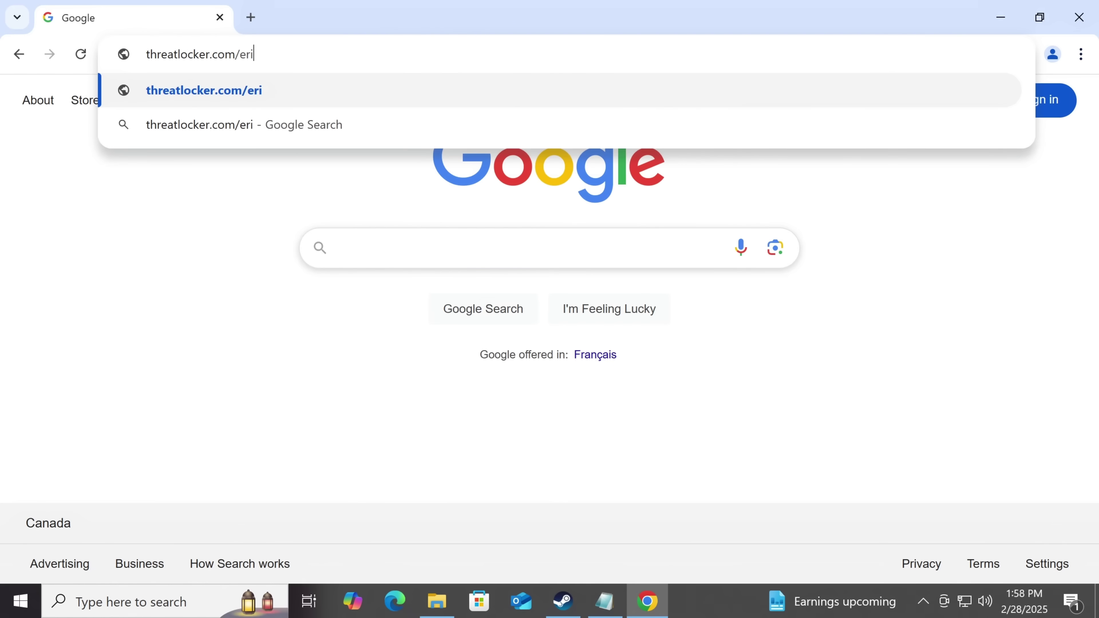
type("cparker")
key("Return")
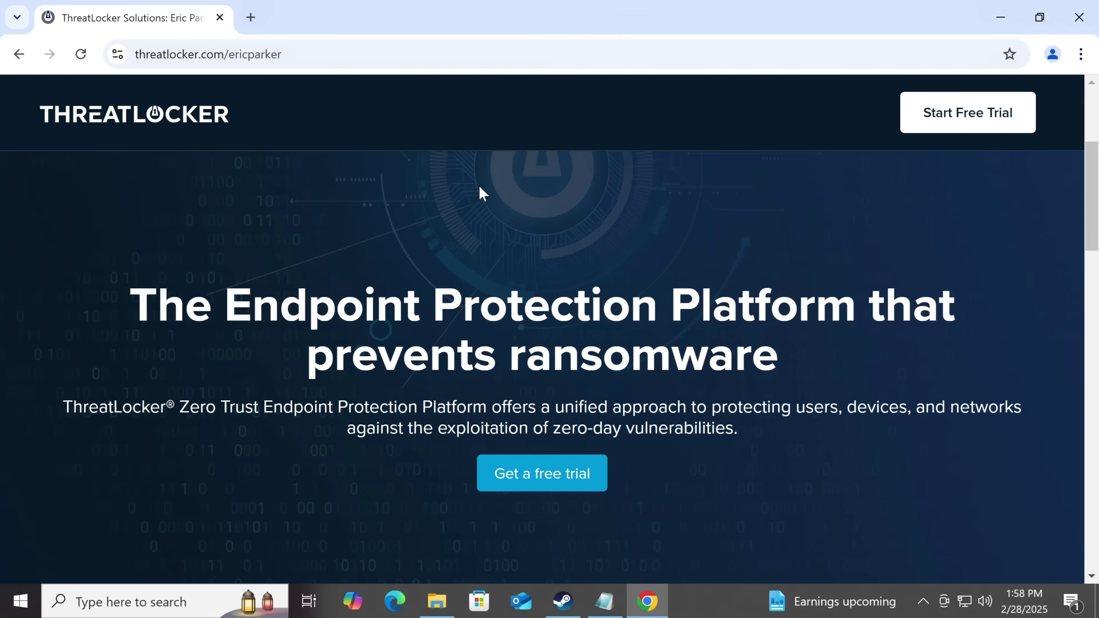
scroll(600, 280, "down", 10)
scroll(604, 280, "down", 12)
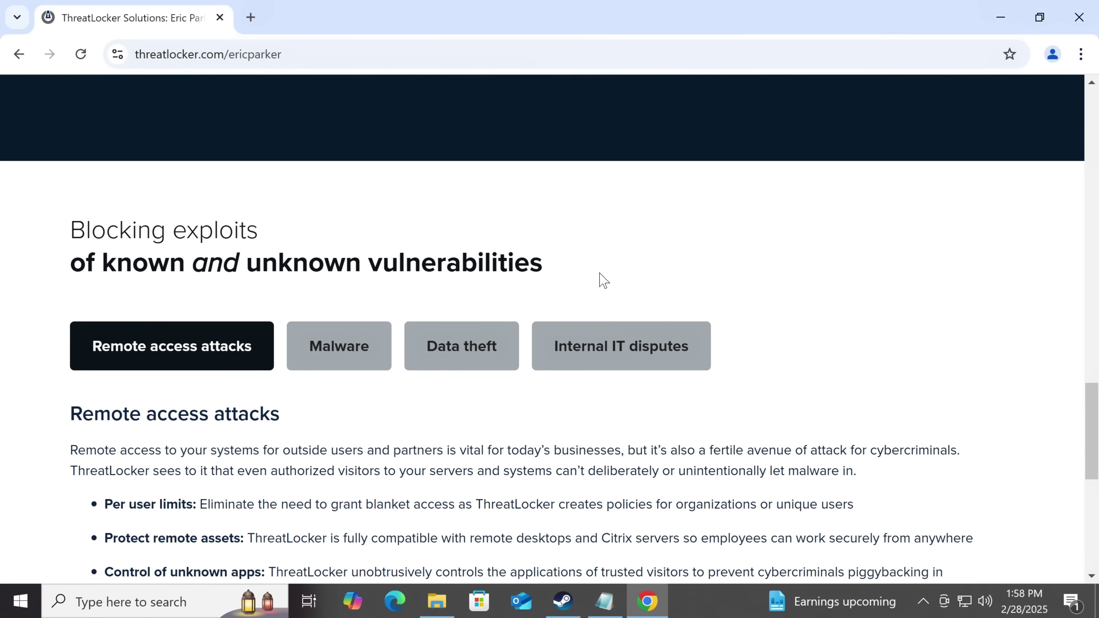
scroll(604, 280, "down", 2)
left_click(294, 261)
left_click(471, 262)
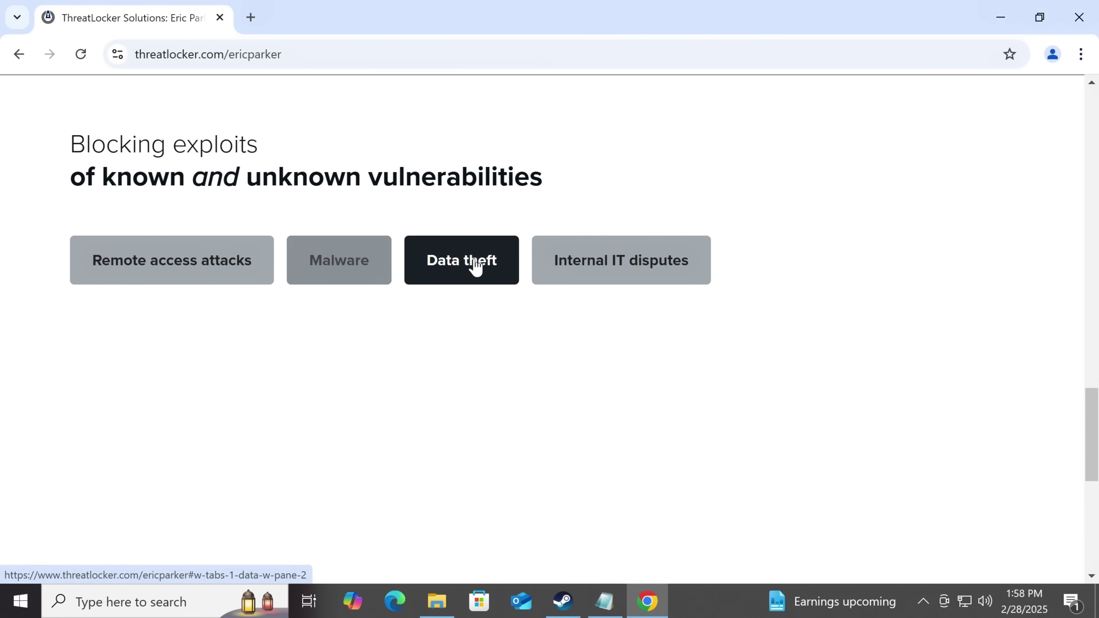
left_click(620, 277)
scroll(619, 277, "down", 5)
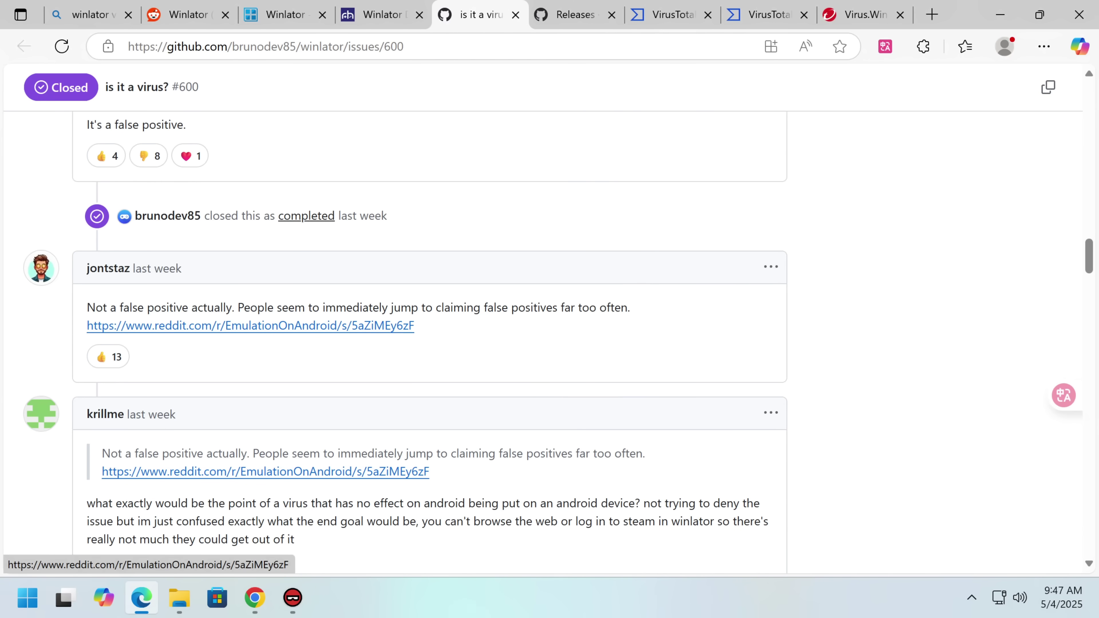
Open the first TestD3D.exe VirusTotal report and scroll through its 25/72 vendor detections.
scroll(464, 325, "down", 15)
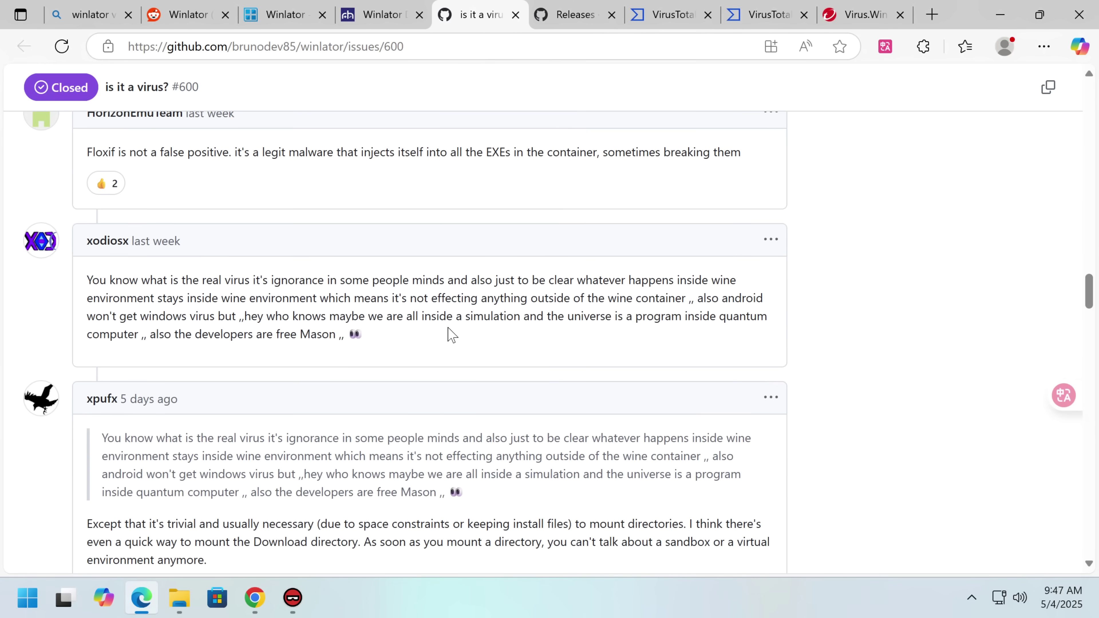
scroll(464, 323, "down", 5)
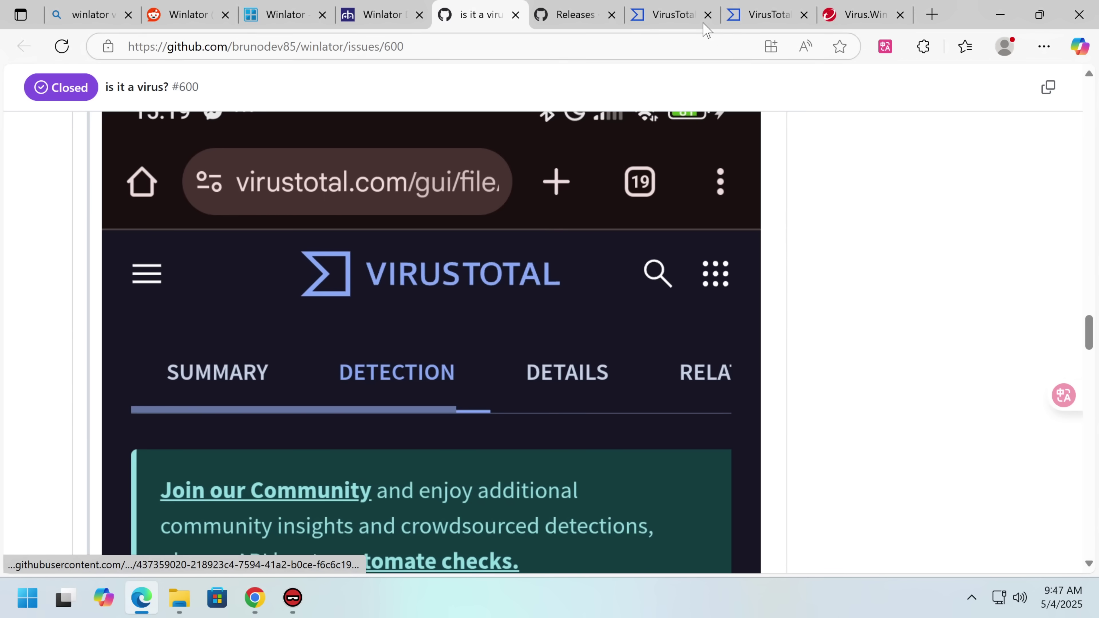
left_click(682, 27)
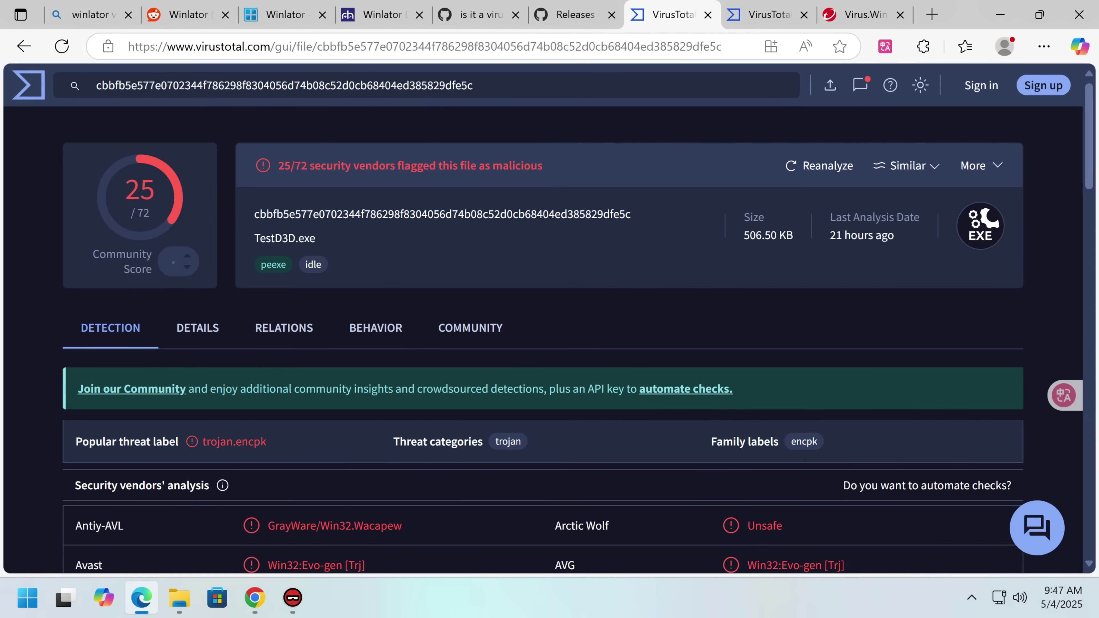
scroll(430, 381, "down", 6)
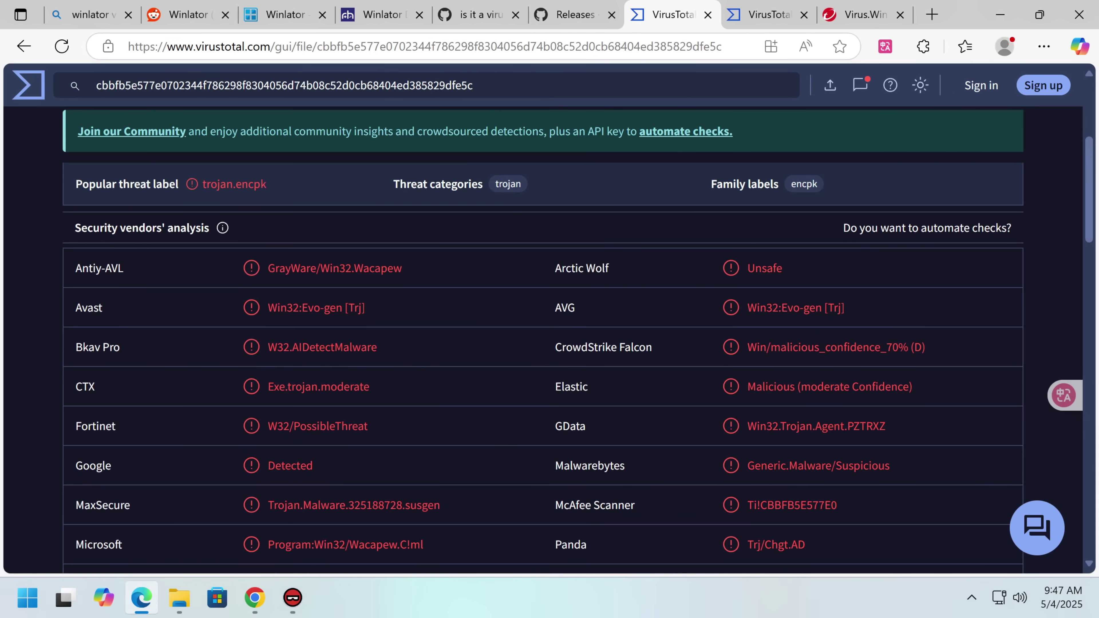
scroll(543, 340, "down", 2)
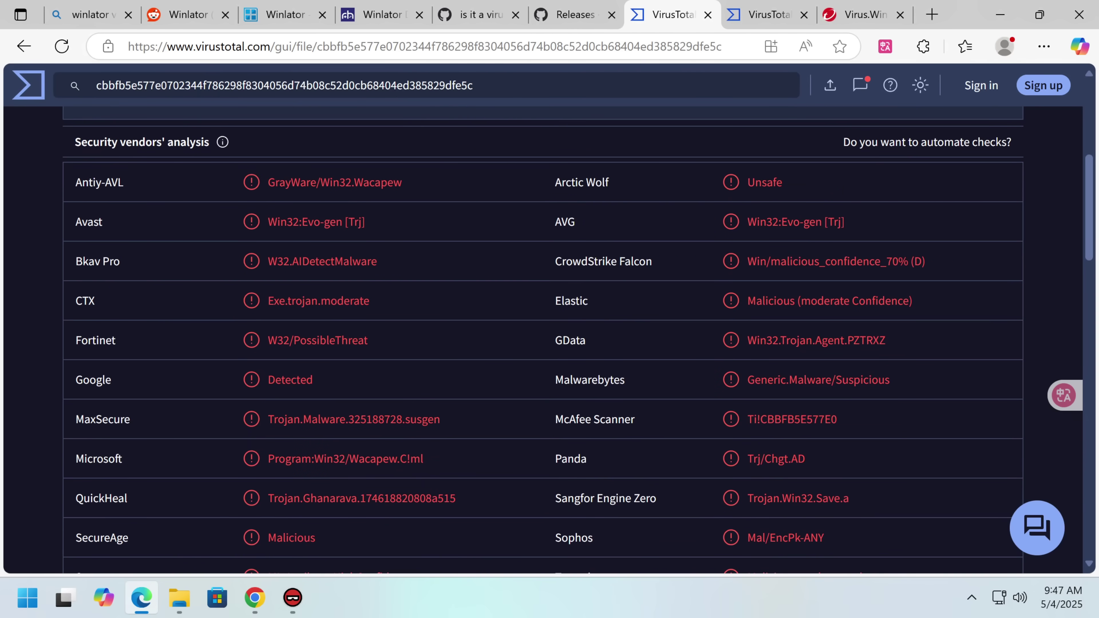
scroll(337, 355, "down", 2)
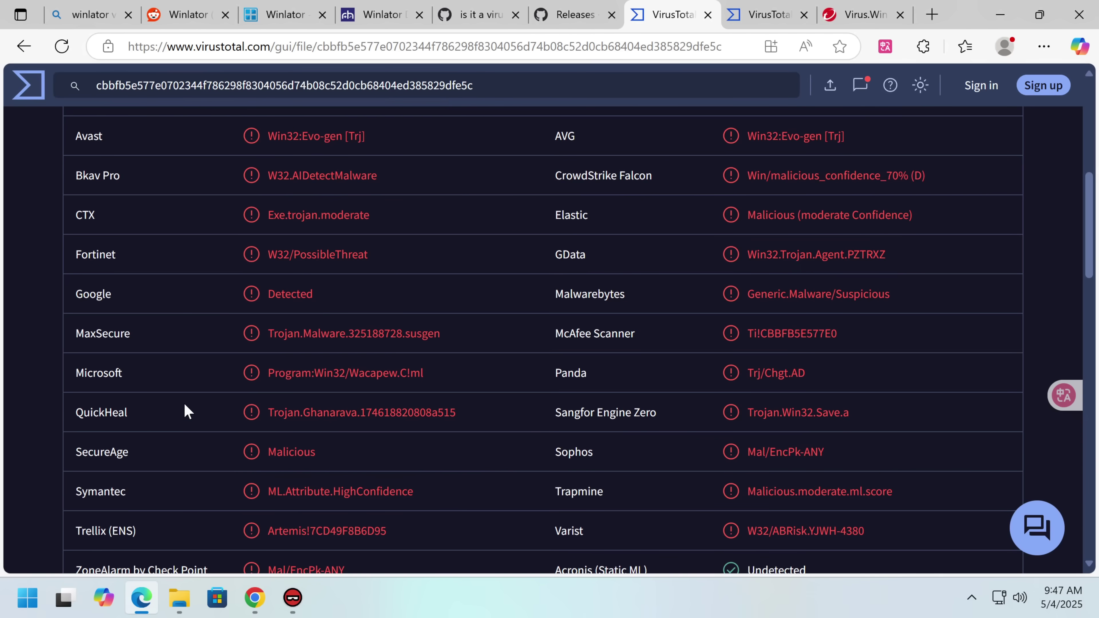
scroll(321, 346, "down", 2)
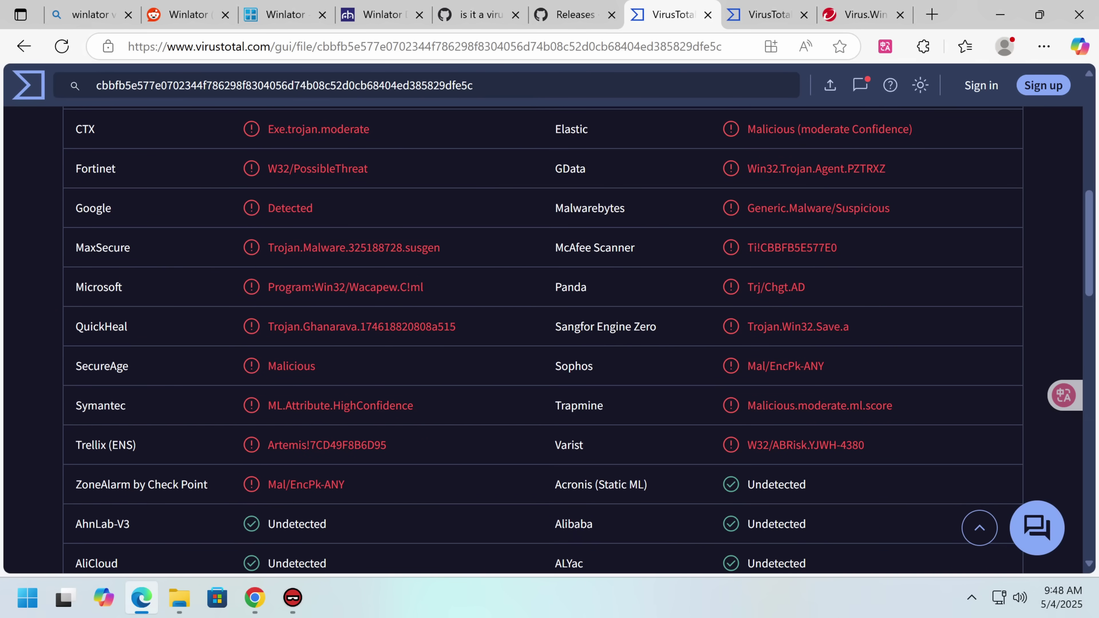
Go through the second VirusTotal report's 63/72 detections, highlighting Kaspersky's Virus.Win32.Pioneer name.
key("ctrl+Tab")
scroll(143, 222, "up", 10)
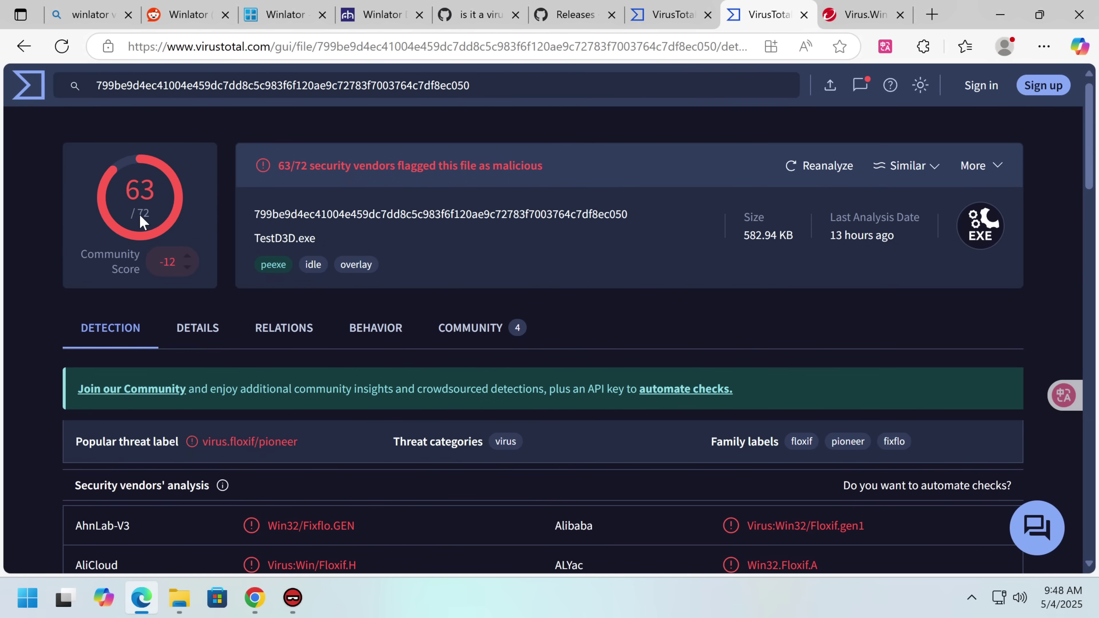
scroll(154, 214, "down", 2)
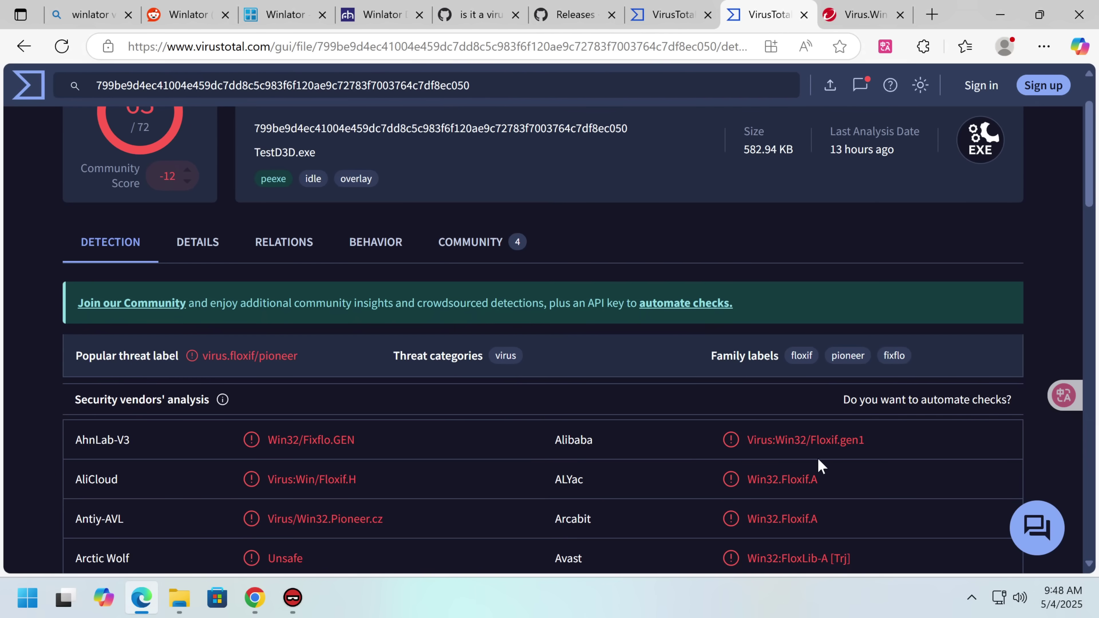
scroll(850, 498, "down", 2)
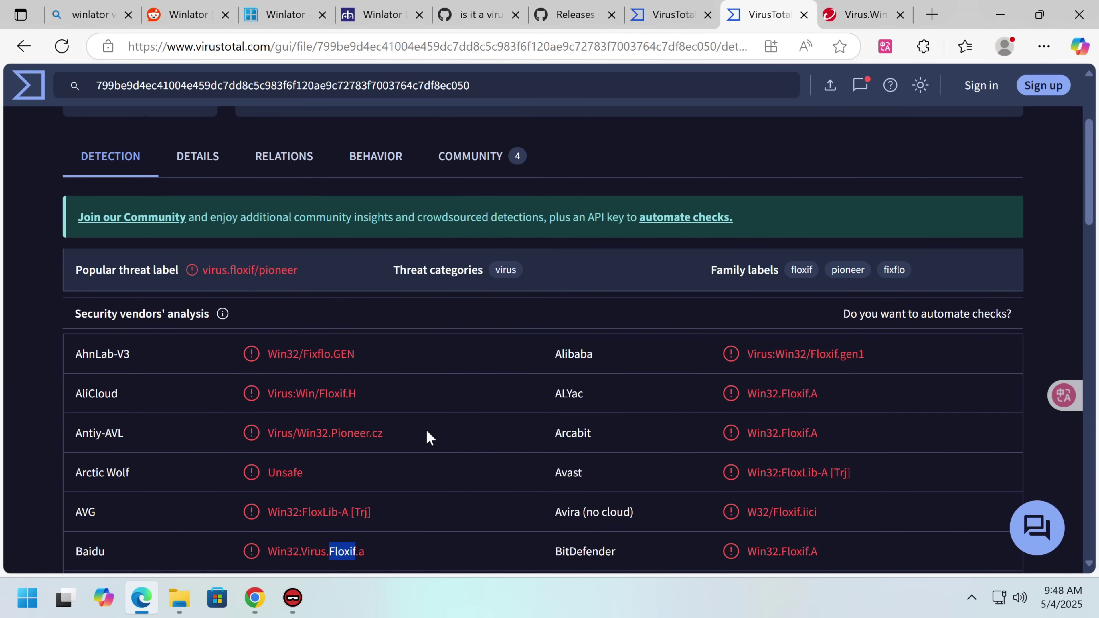
scroll(429, 437, "down", 2)
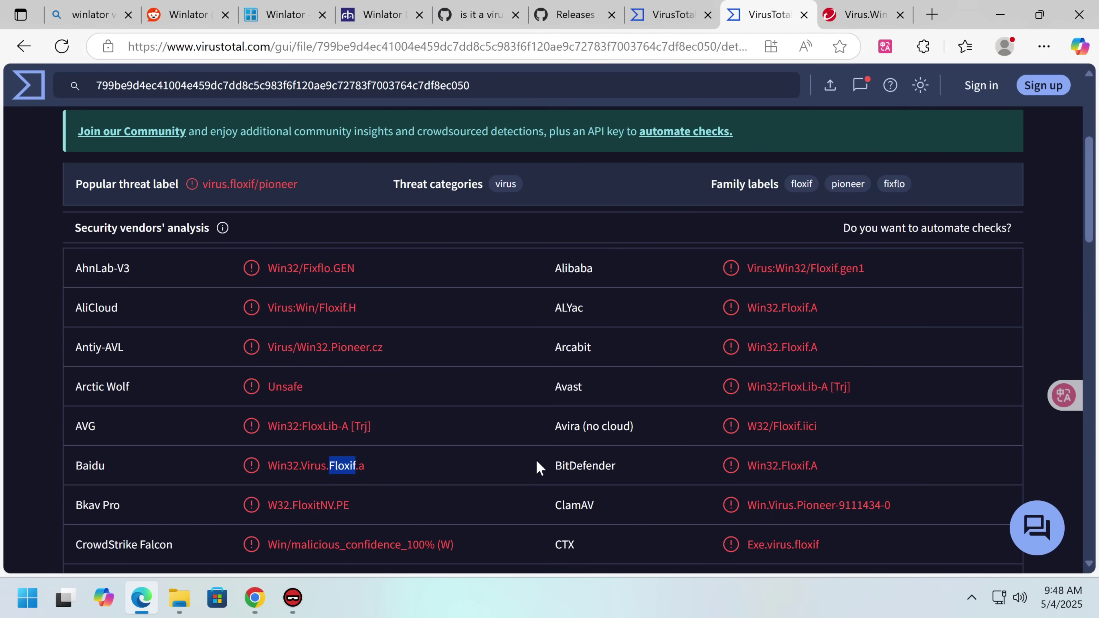
scroll(532, 466, "down", 10)
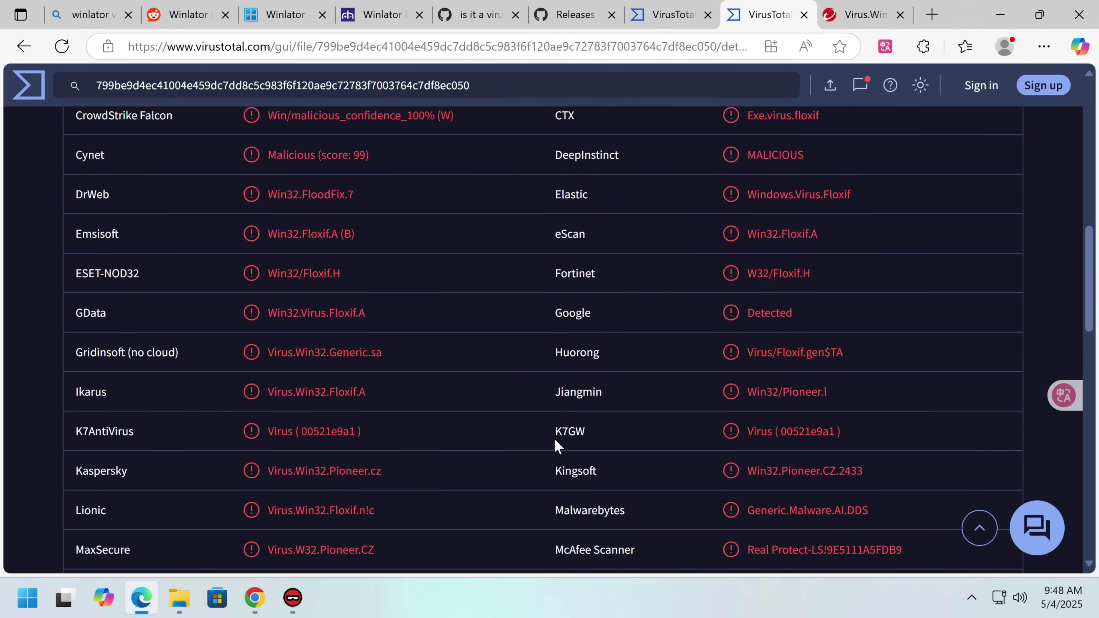
left_click_drag(269, 470, 364, 473)
left_click(320, 429)
scroll(331, 346, "down", 6)
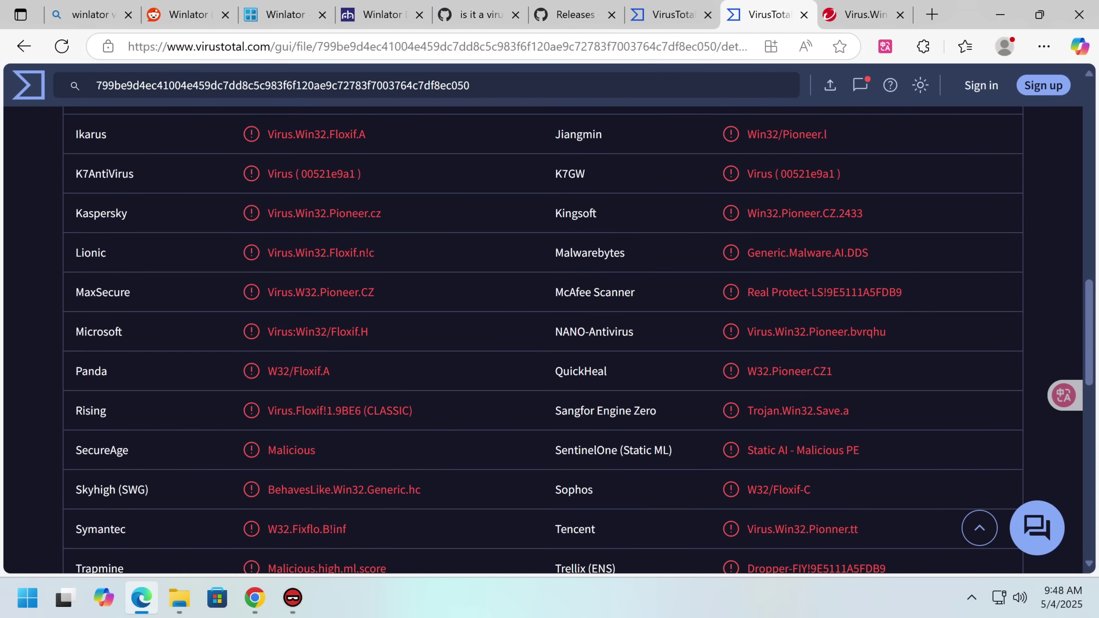
scroll(392, 503, "down", 4)
left_click(850, 14)
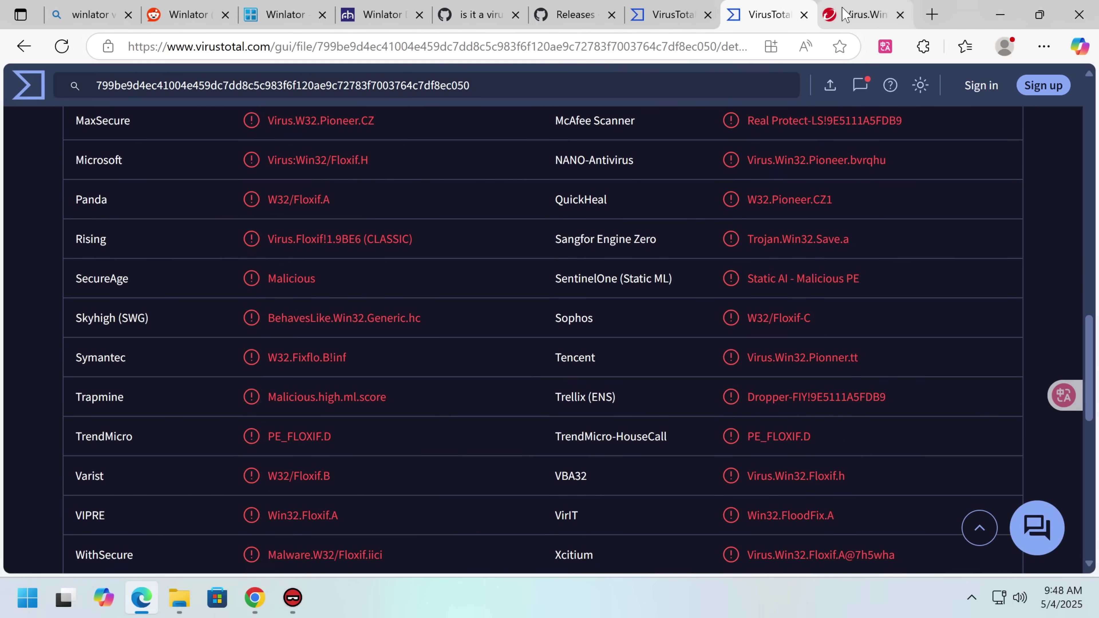
scroll(601, 270, "up", 10)
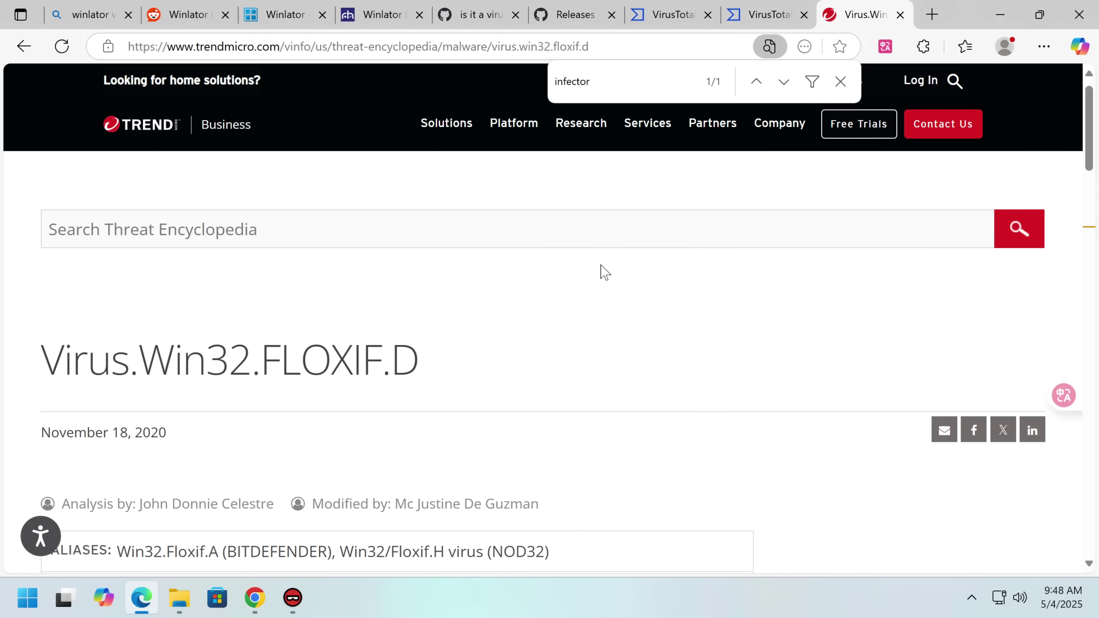
scroll(605, 272, "down", 16)
scroll(605, 272, "down", 2)
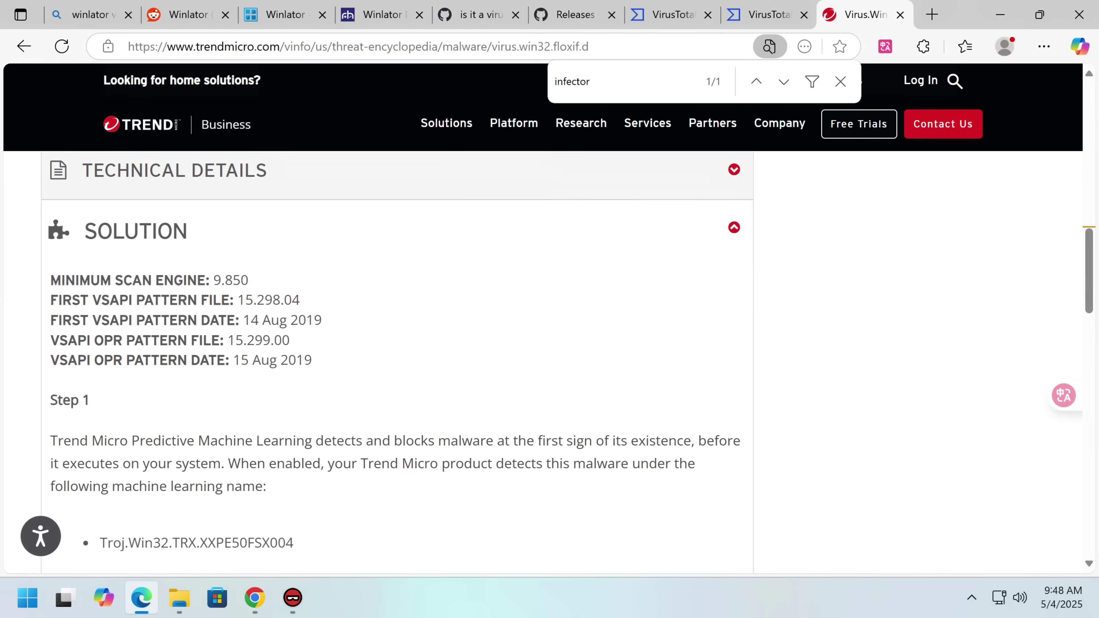
scroll(605, 271, "up", 6)
left_click(605, 426)
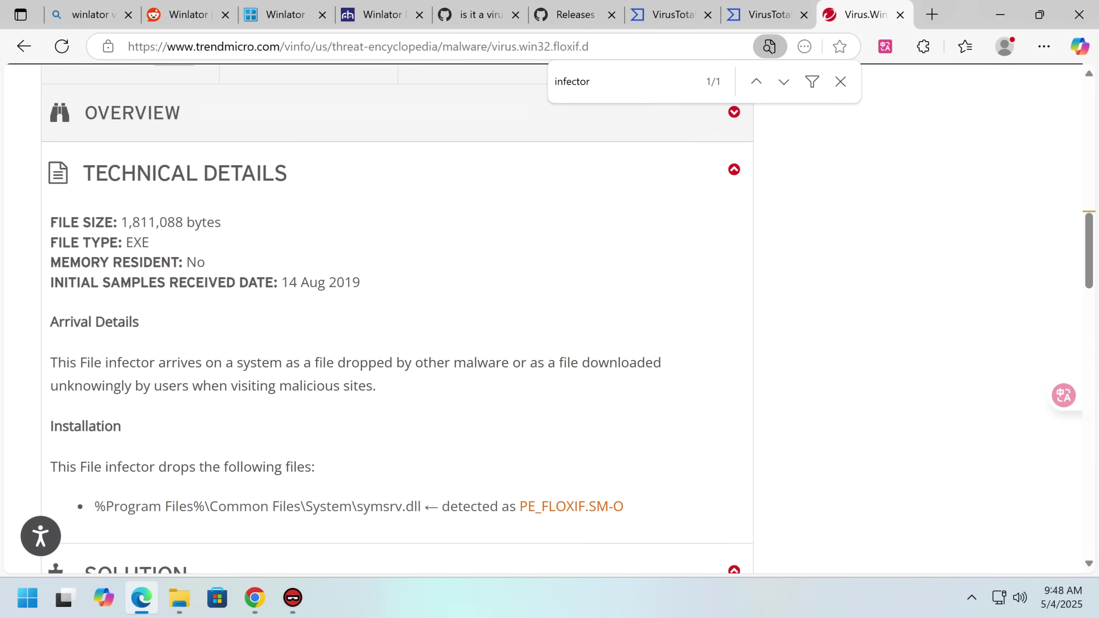
scroll(234, 370, "down", 2)
scroll(234, 370, "up", 2)
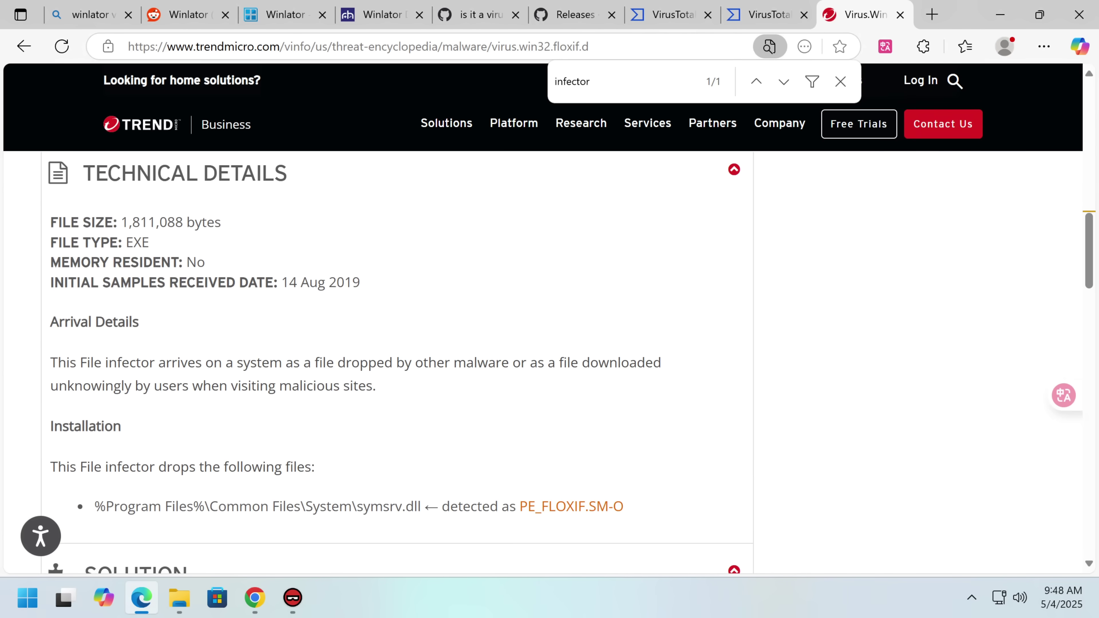
scroll(234, 370, "up", 4)
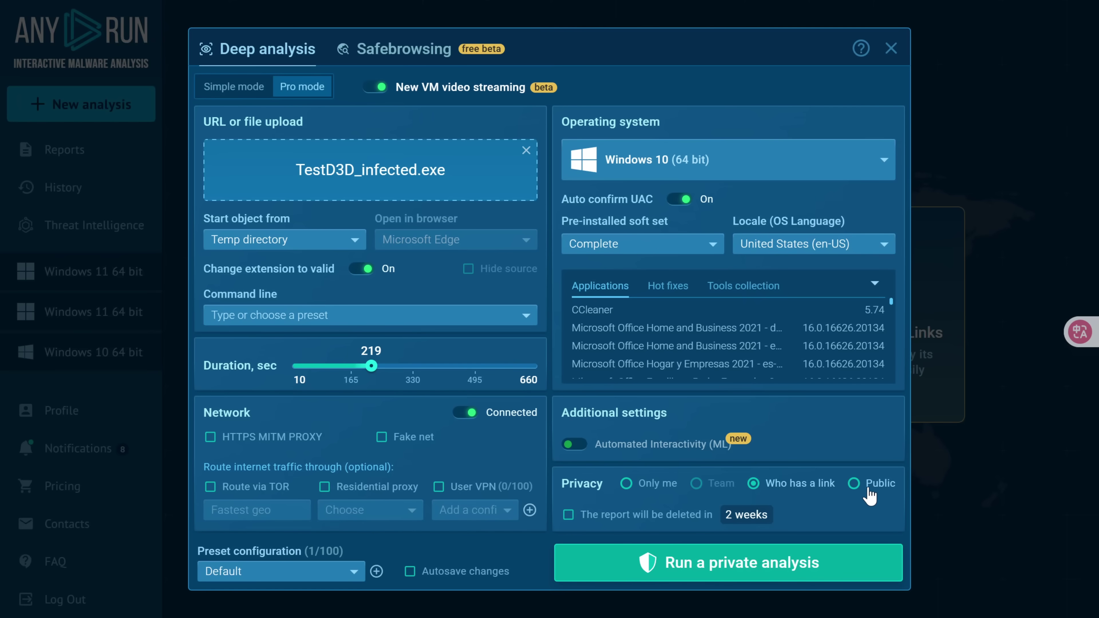
Set ANY.RUN privacy to Public and start the TestD3D_infected.exe analysis.
left_click(853, 483)
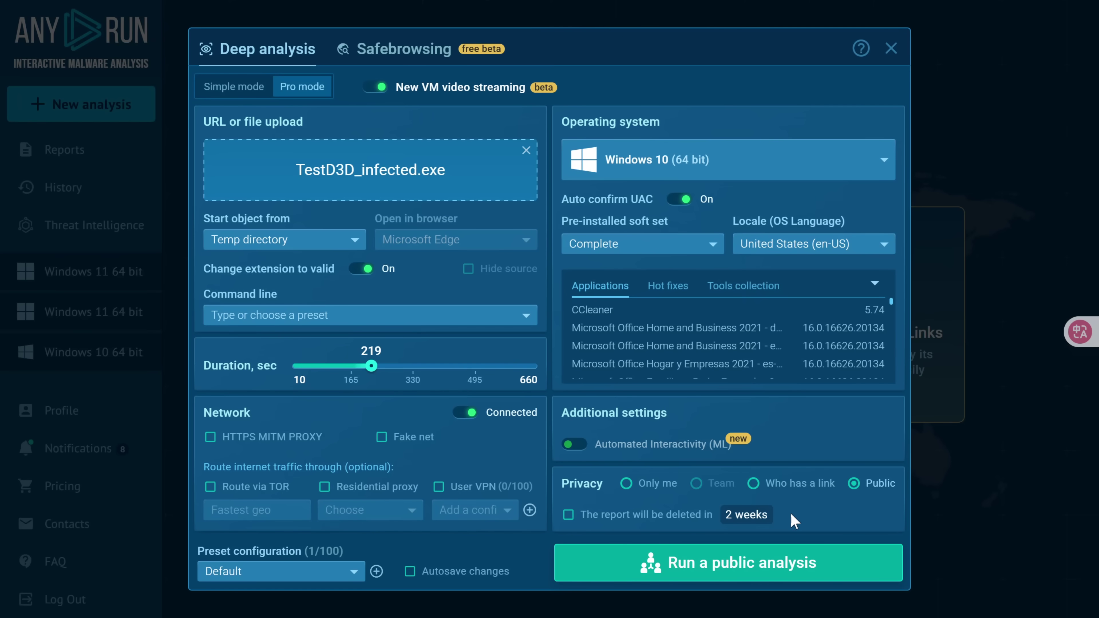
left_click(718, 567)
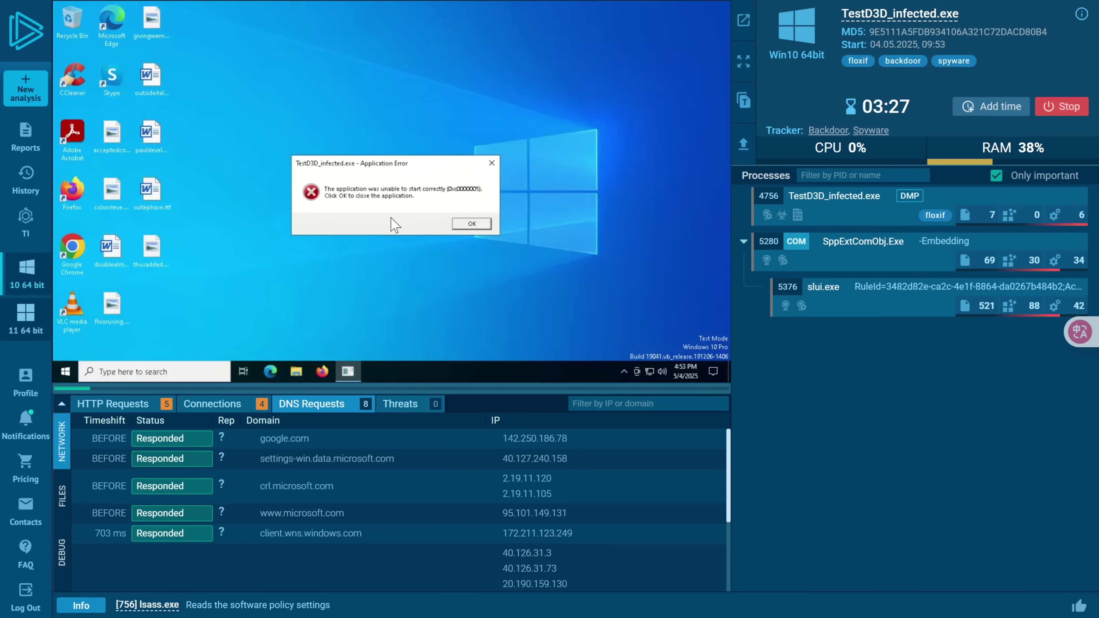
In the VM browser, download and run the DirectX End-User Runtime web installer.
left_click(279, 369)
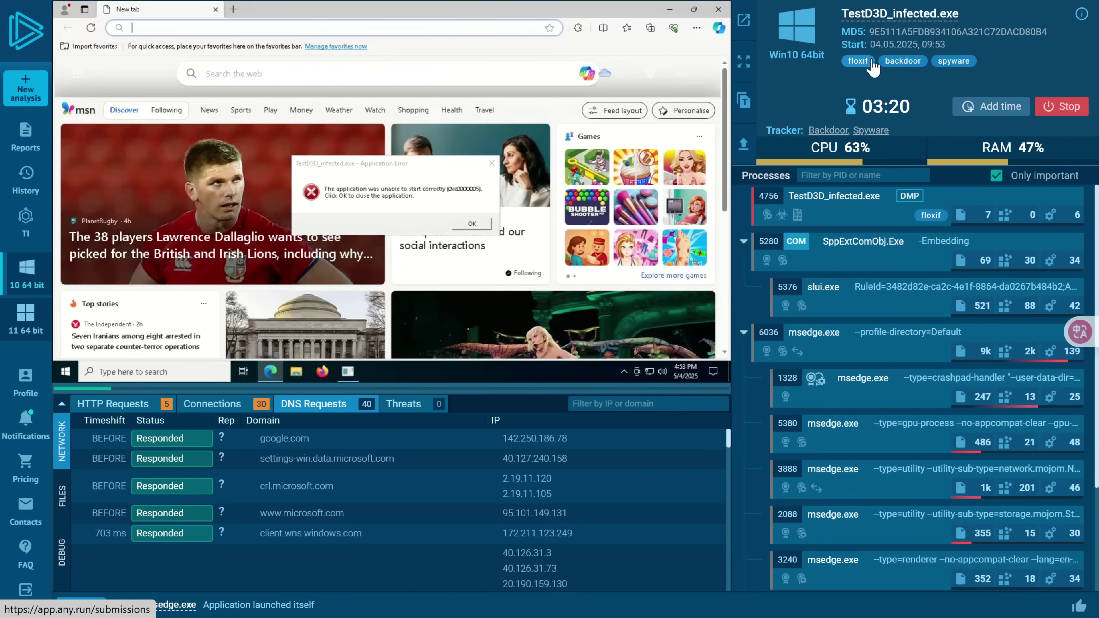
left_click(809, 212)
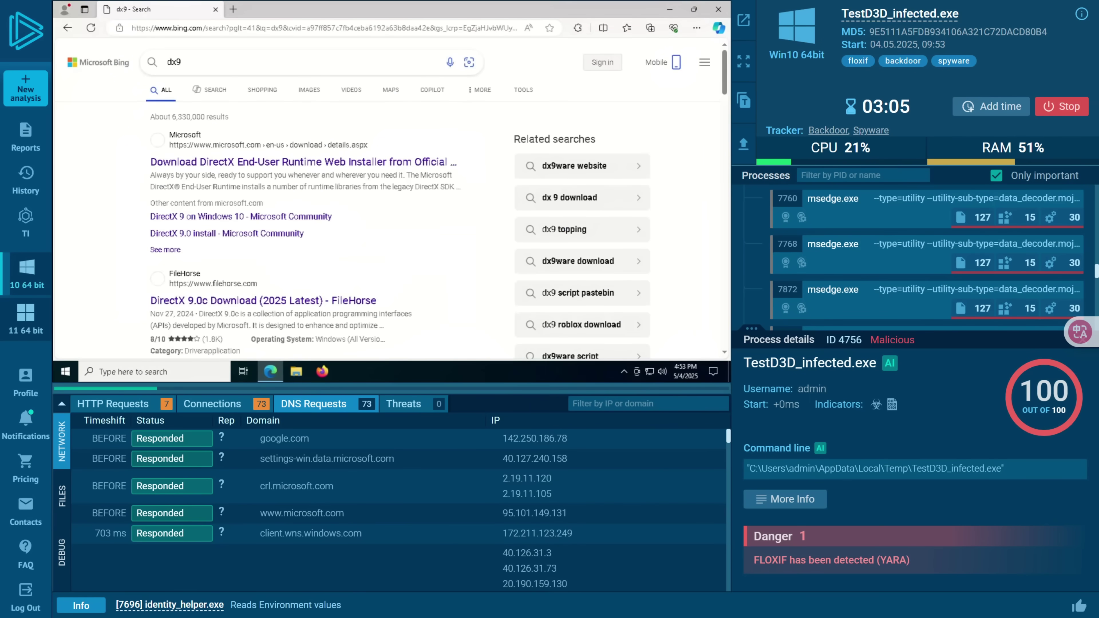
left_click(169, 162)
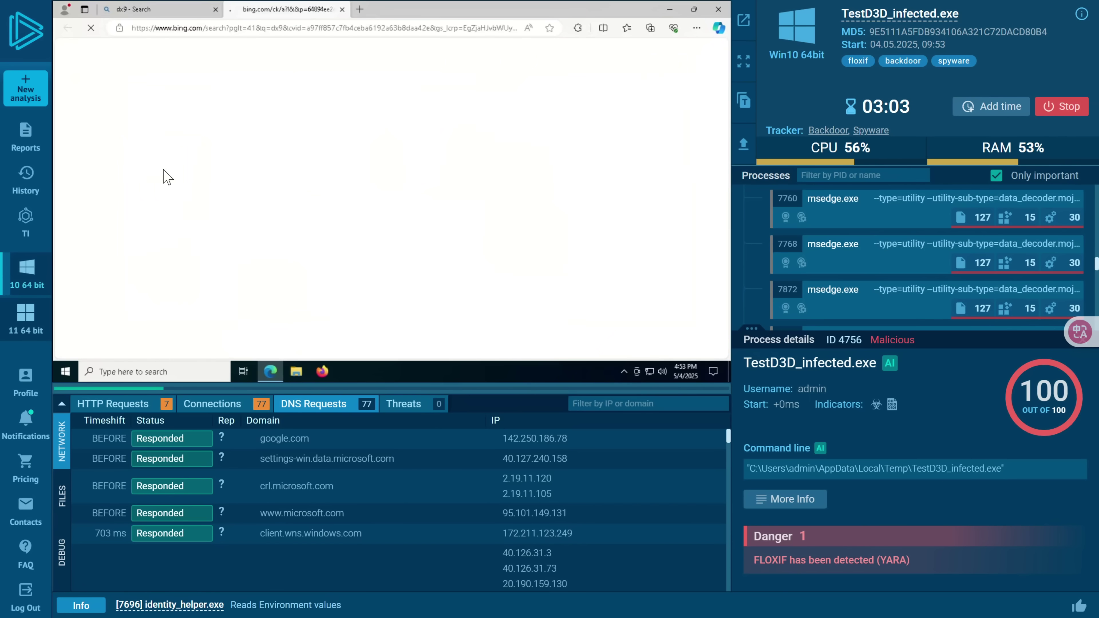
scroll(489, 266, "down", 3)
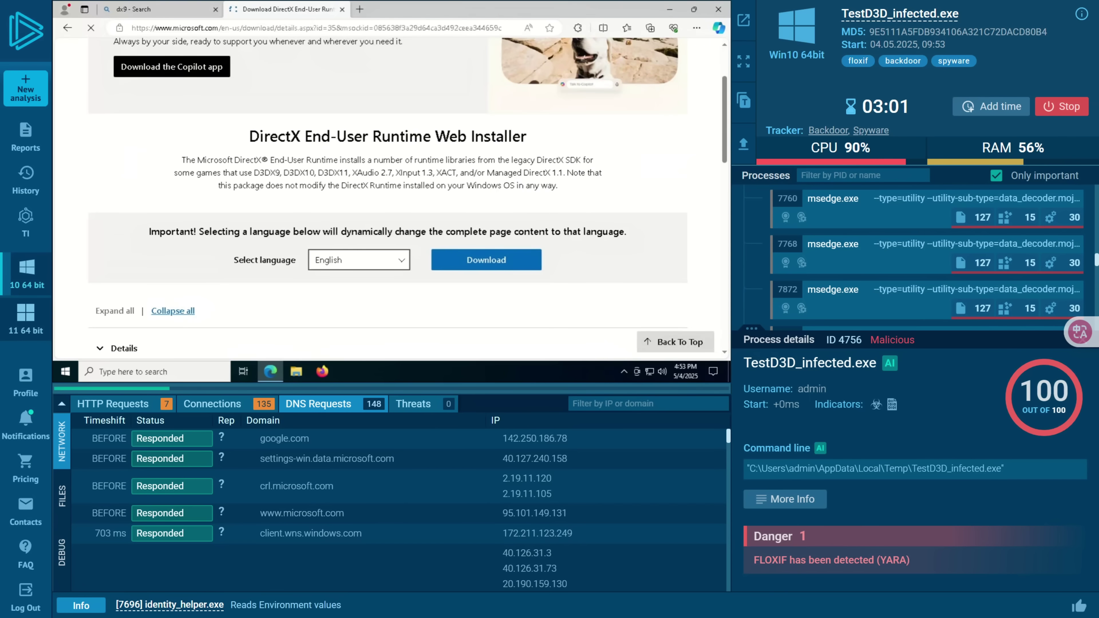
left_click(486, 260)
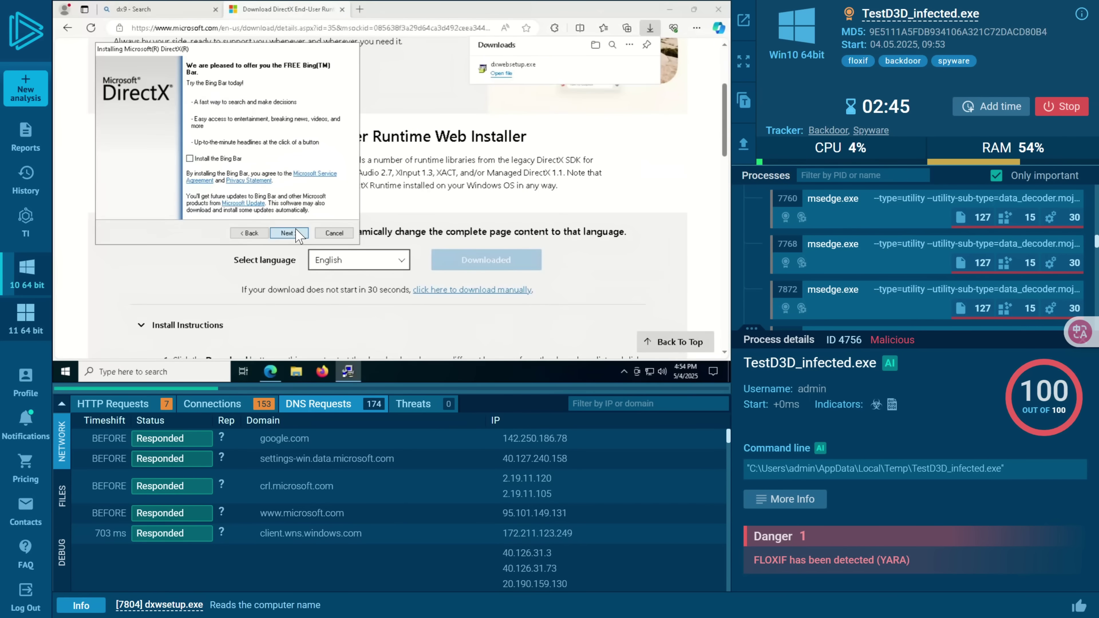
left_click(289, 233)
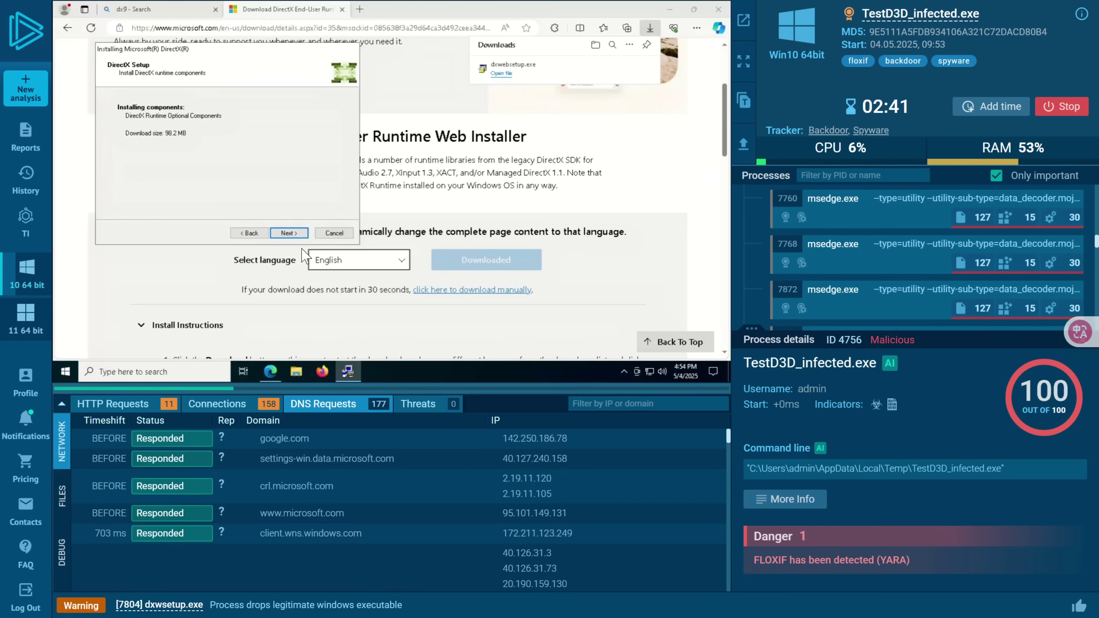
left_click(289, 233)
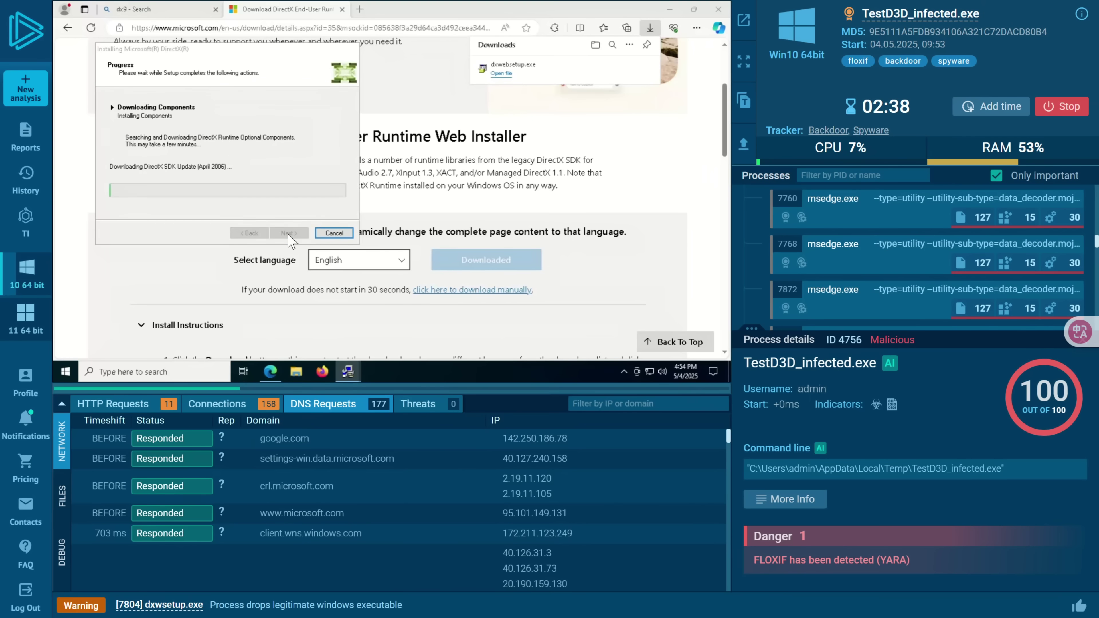
left_click_drag(181, 48, 463, 115)
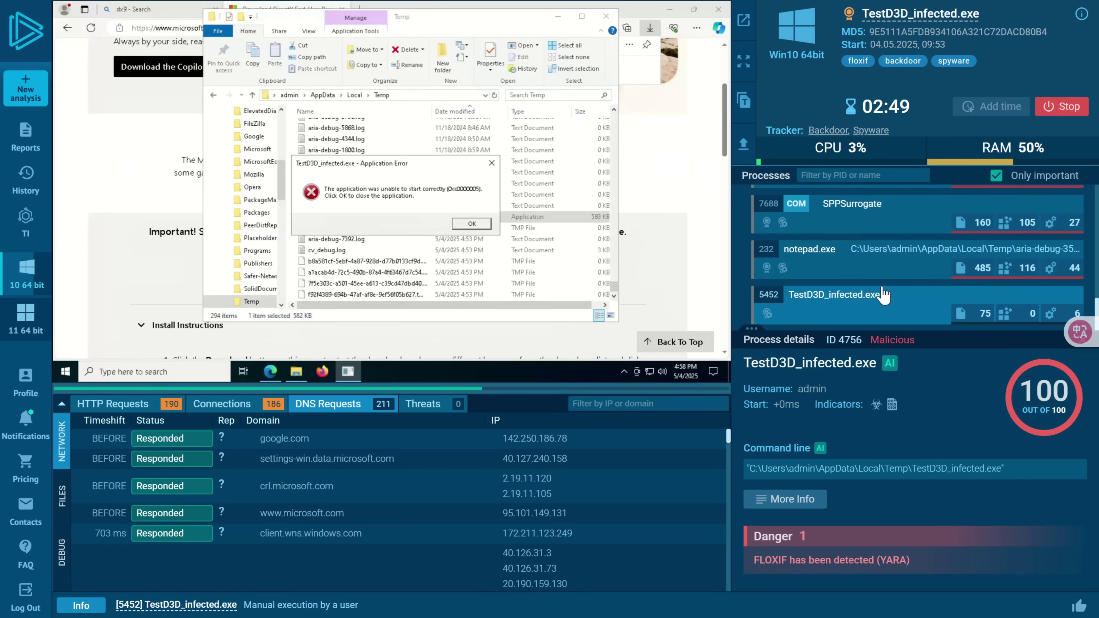
Inspect the relaunched TestD3D_infected.exe process 5452, which shows no verdict.
left_click(882, 295)
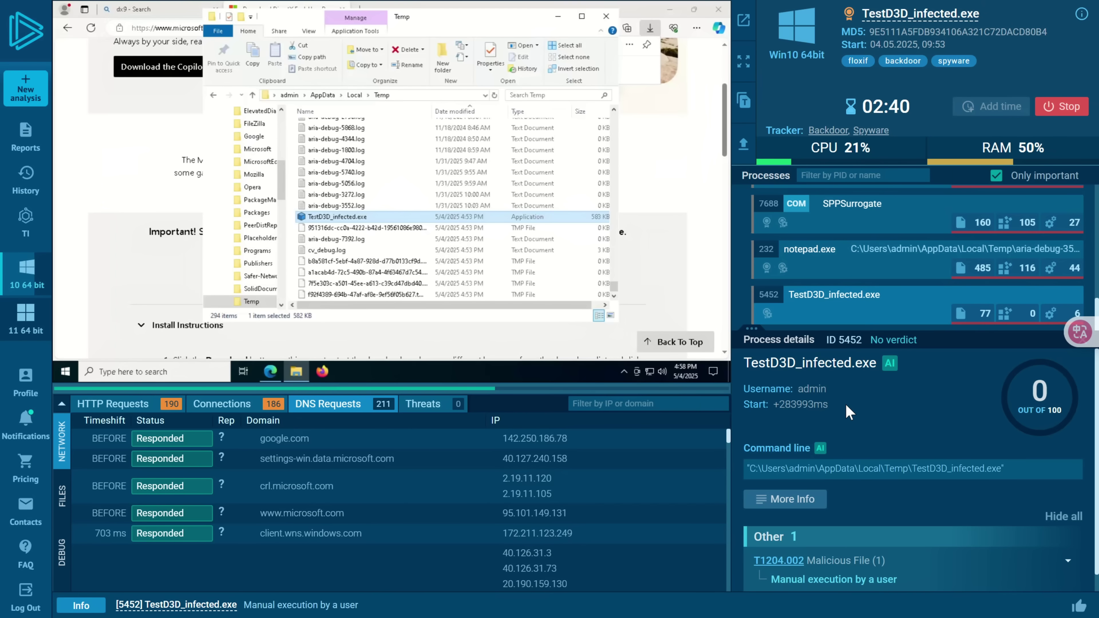
scroll(885, 299, "up", 5)
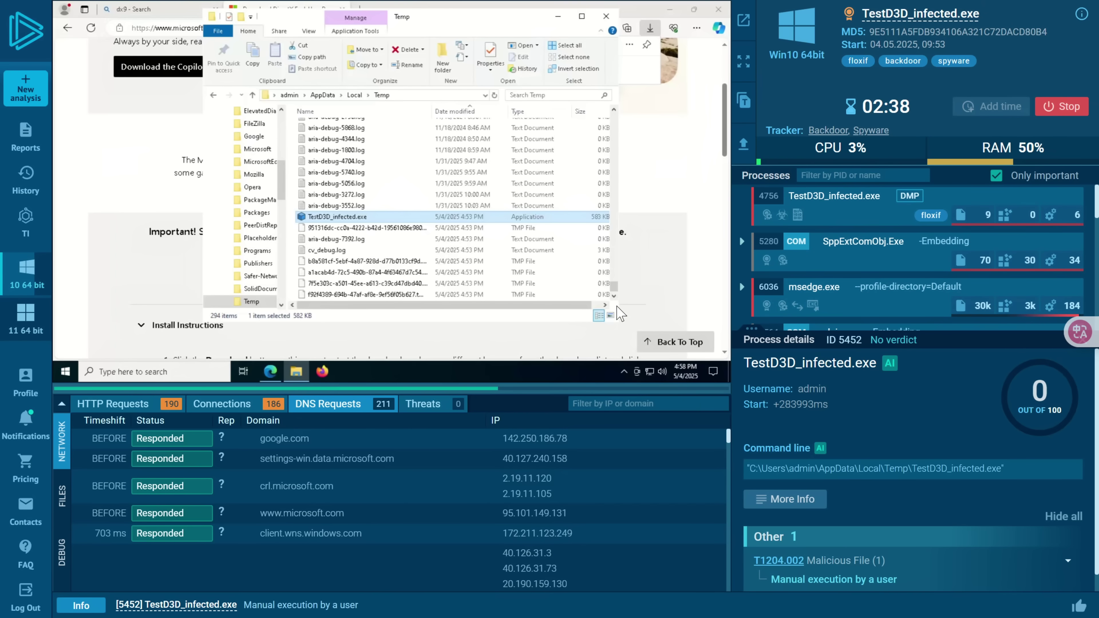
scroll(822, 288, "down", 5)
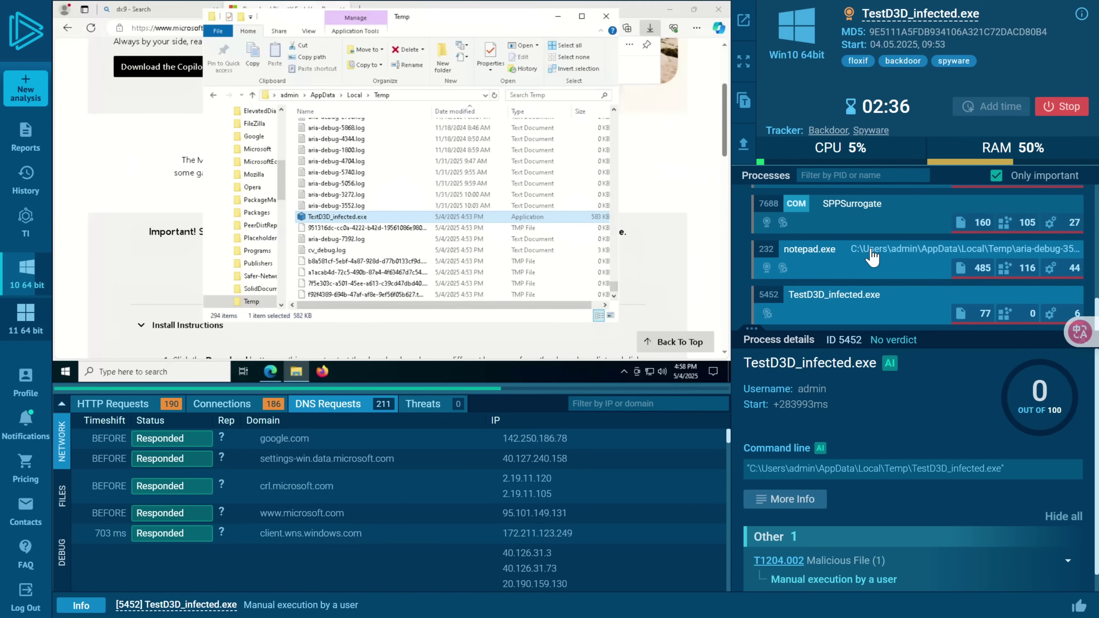
scroll(872, 256, "up", 2)
scroll(872, 256, "up", 2)
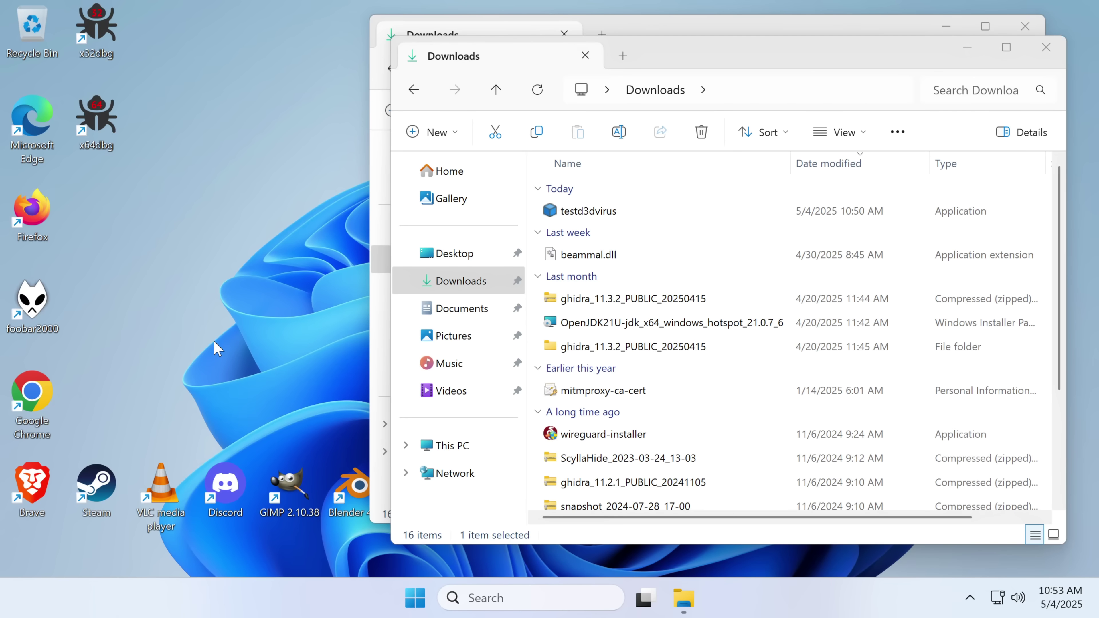
Launch testd3dvirus with Debug with x64dbg and view More info on the SmartScreen block.
right_click(692, 218)
left_click(762, 504)
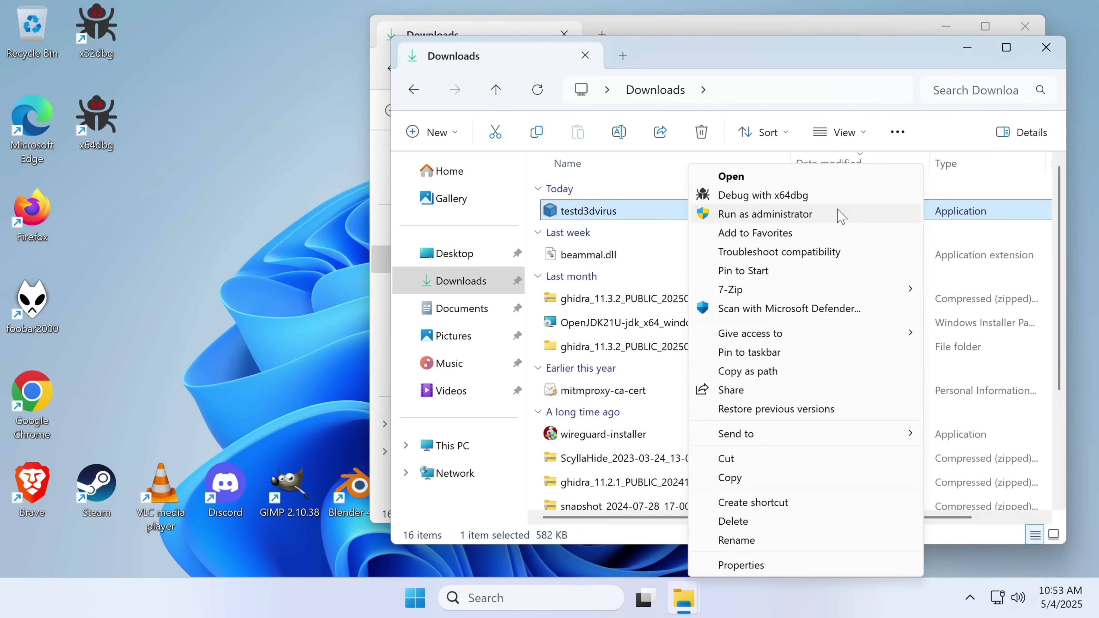
left_click(763, 196)
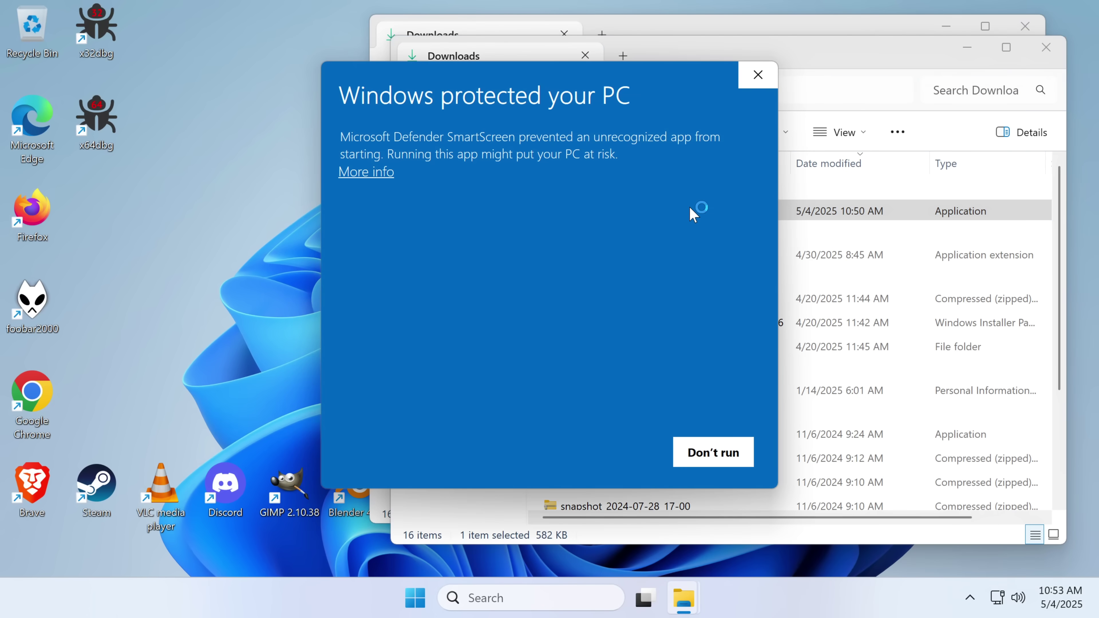
left_click(369, 173)
Run the blocked testd3dvirus anyway and set the Floxif.H threat to Allow on device.
left_click(608, 451)
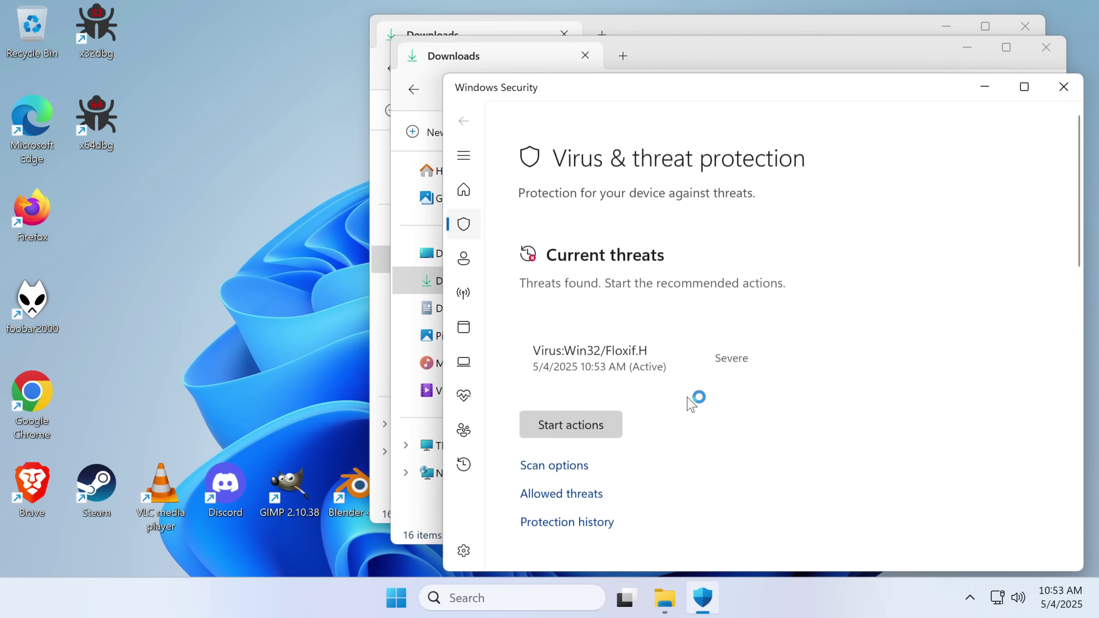
left_click(668, 344)
left_click(587, 482)
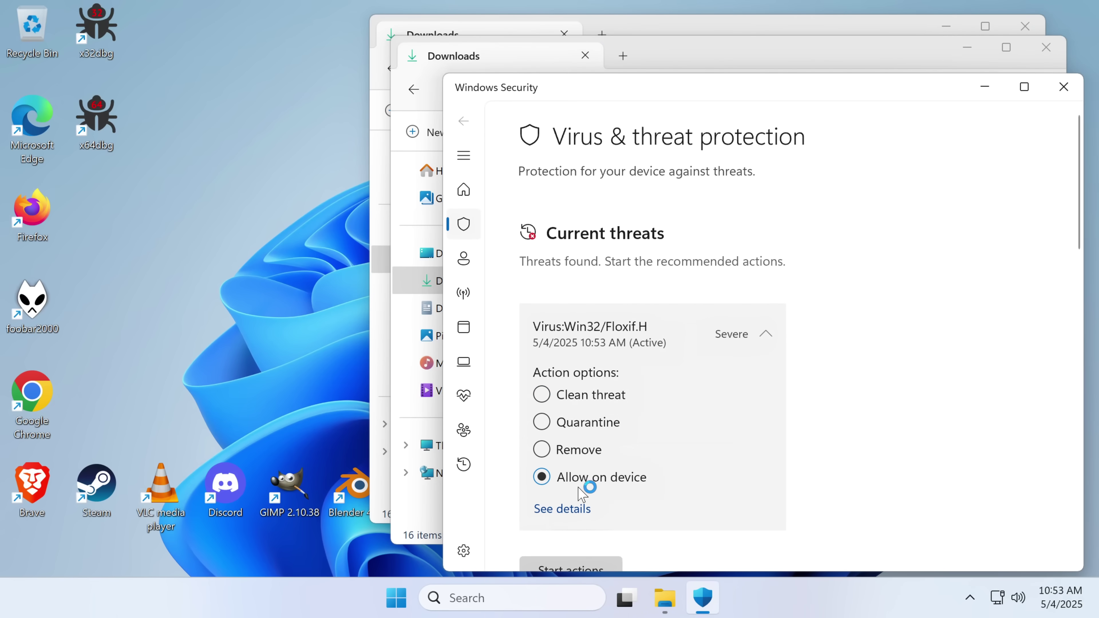
left_click(567, 573)
Start actions on the Floxif.H threat and approve the UAC prompt.
left_click(662, 349)
scroll(612, 385, "down", 2)
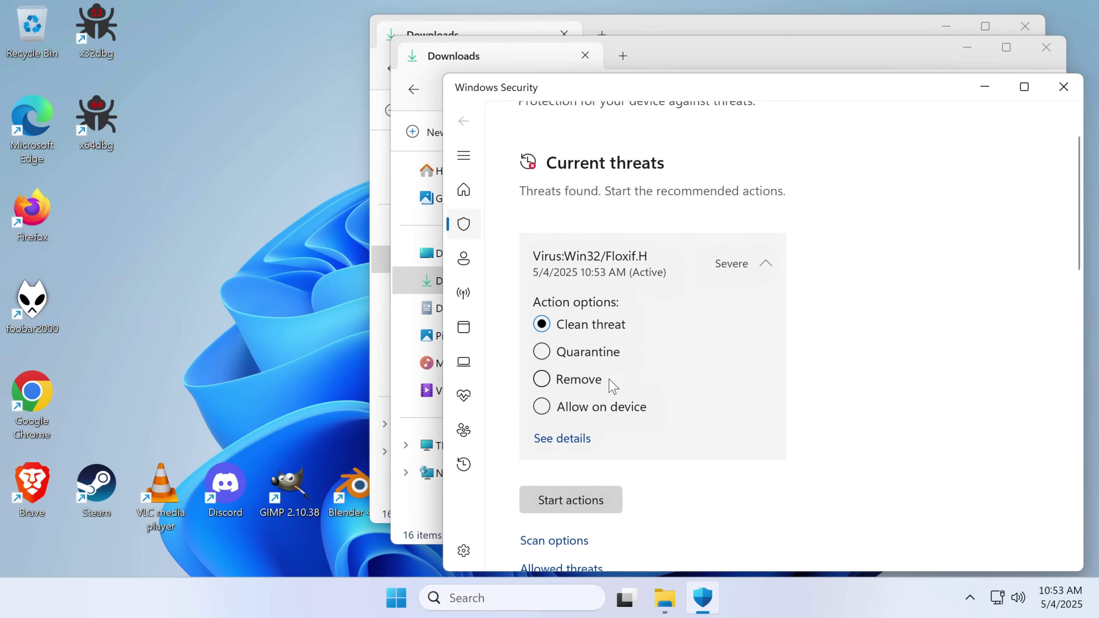
left_click(570, 500)
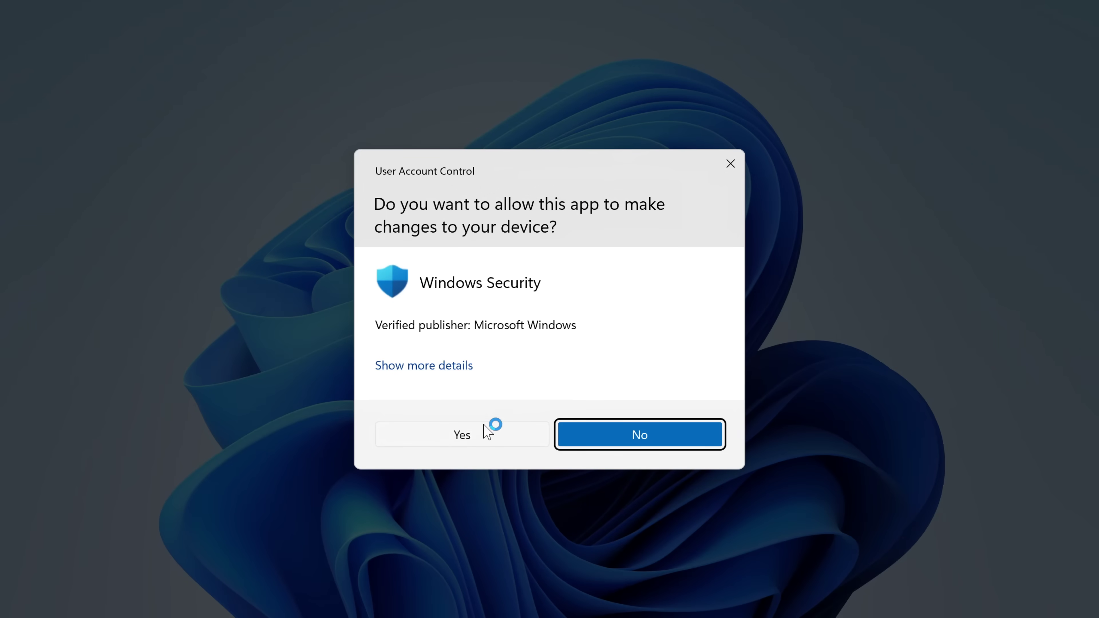
left_click(459, 435)
Rearrange the windows and maximize x32dbg.
scroll(625, 115, "up", 2)
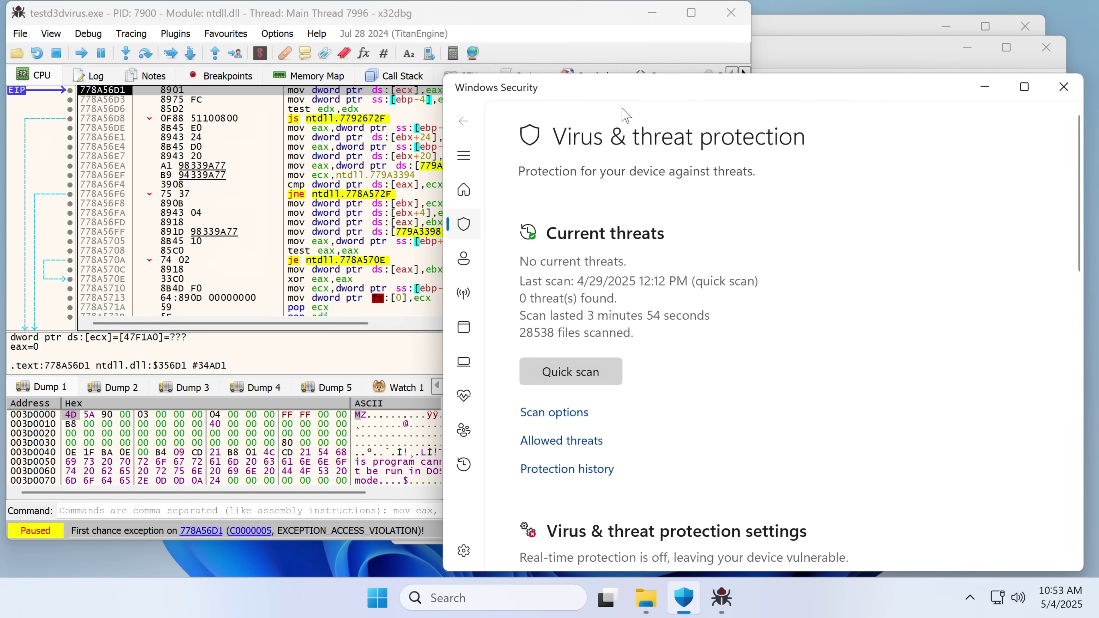
left_click_drag(593, 99, 531, 340)
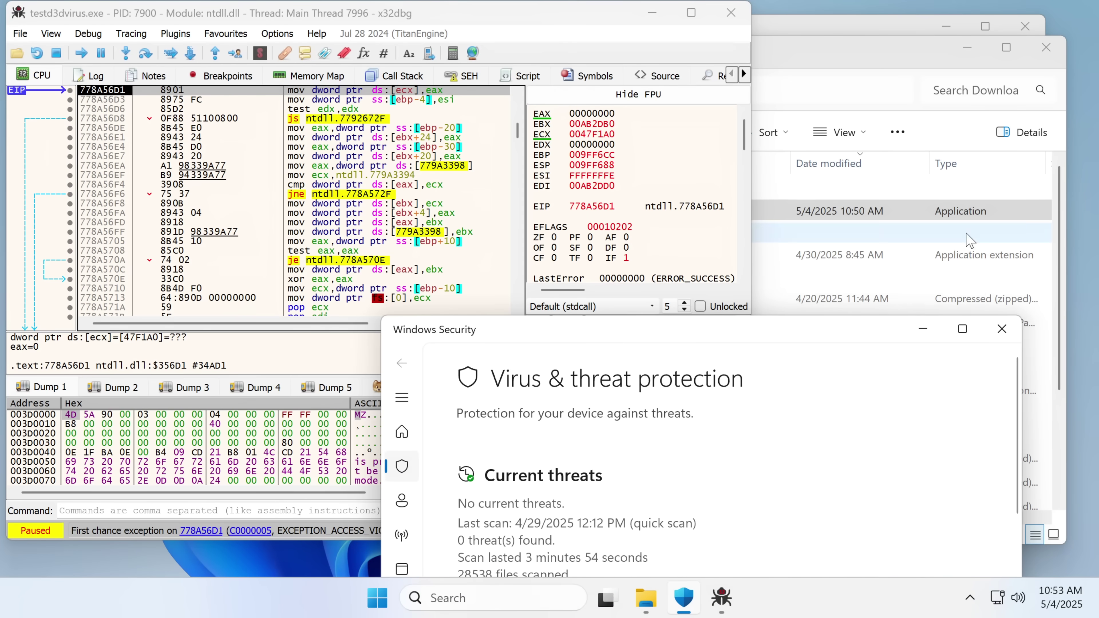
left_click(995, 212)
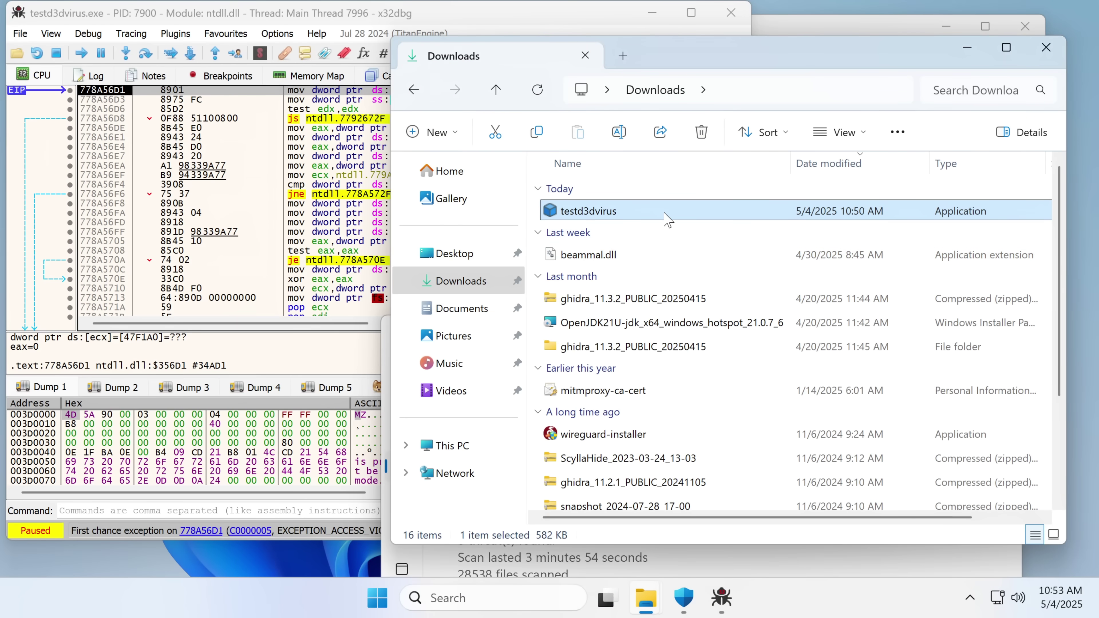
left_click_drag(647, 519, 498, 360)
left_click(294, 169)
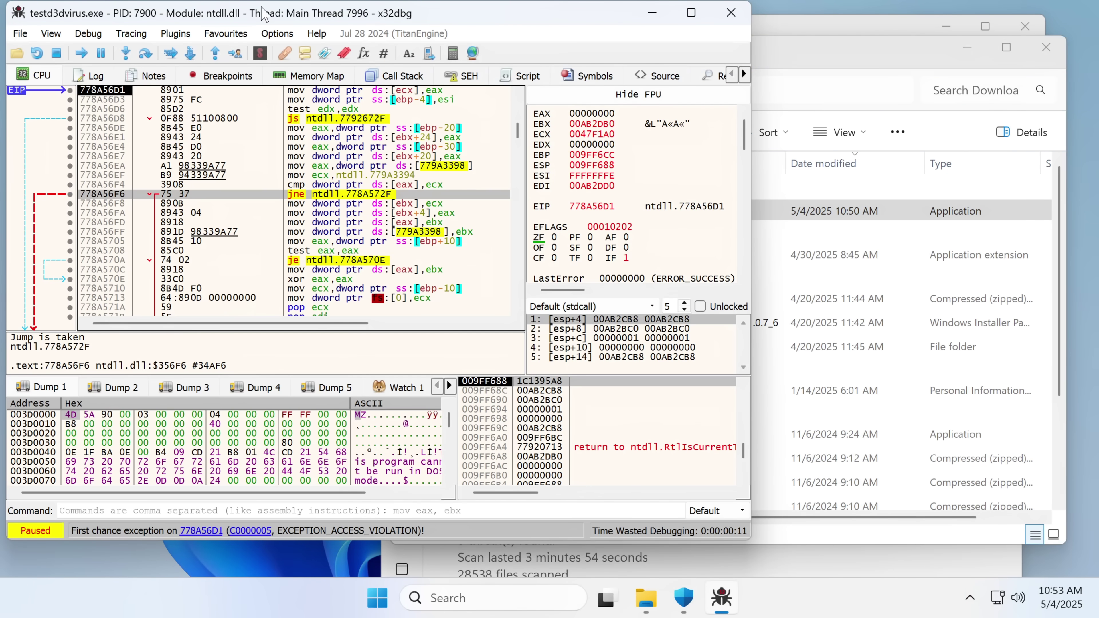
left_click_drag(265, 12, 467, 3)
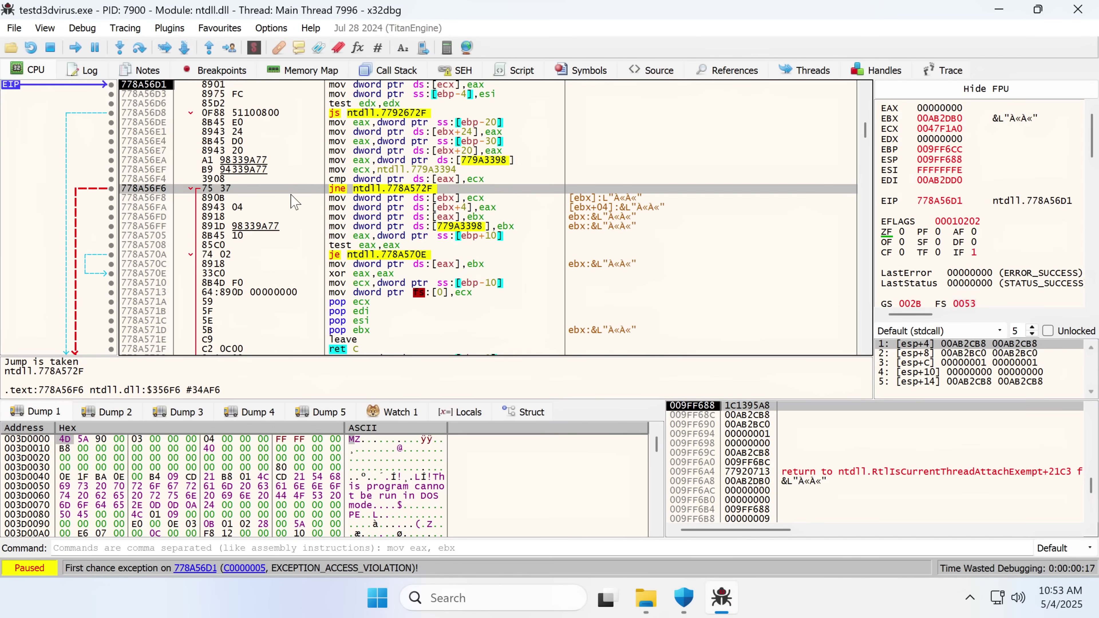
scroll(284, 195, "up", 6)
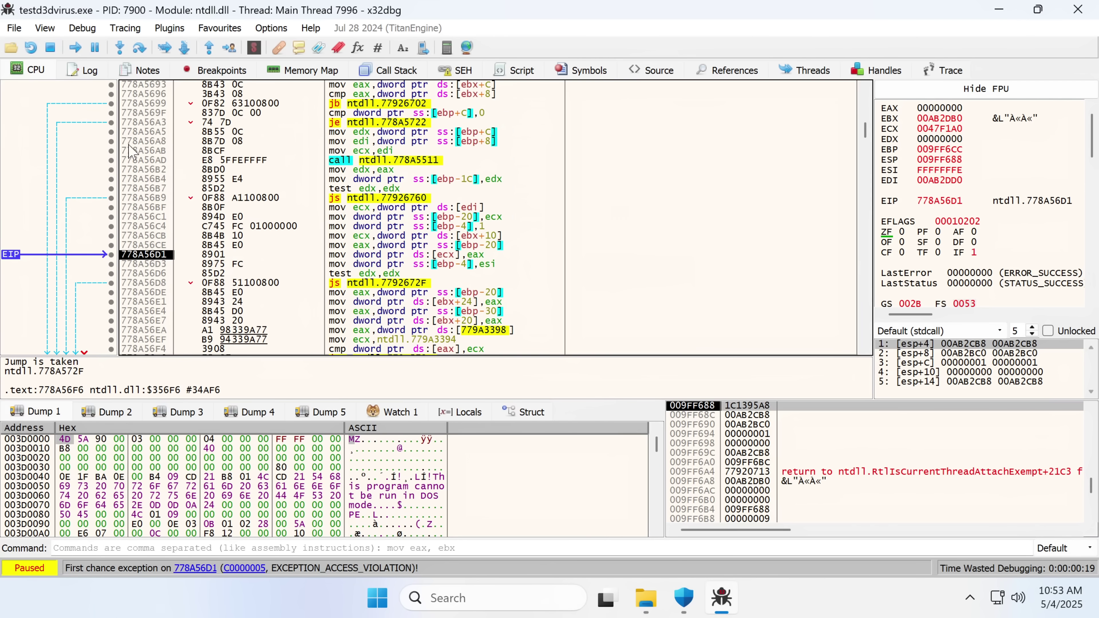
Run testd3dvirus to its access violation, dismiss the Application Error, and restart debugging.
left_click(74, 47)
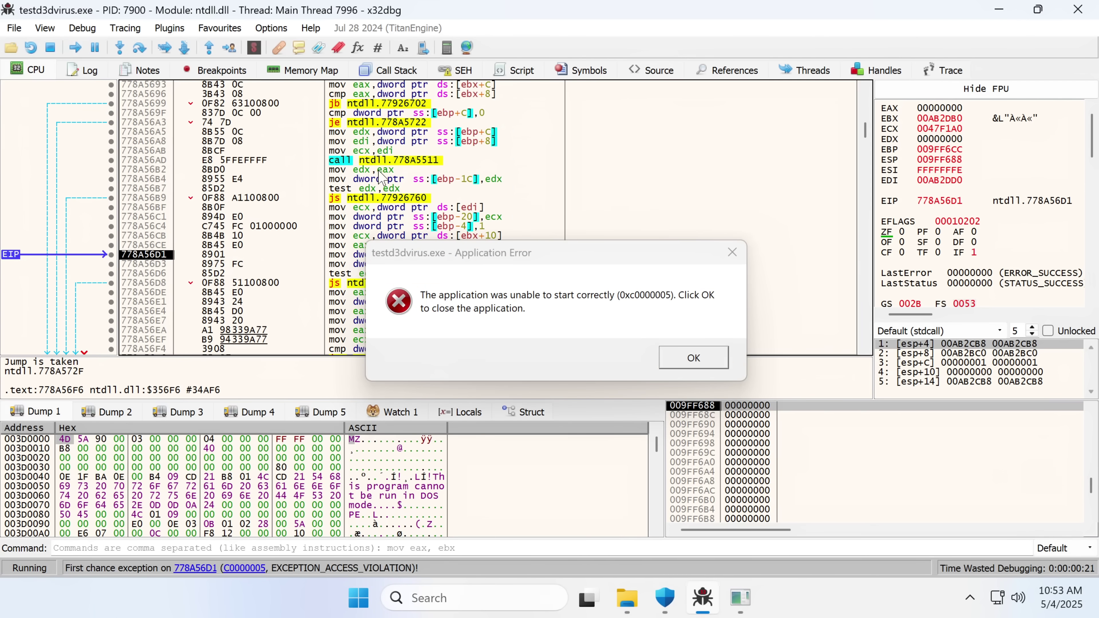
left_click(665, 363)
left_click(74, 50)
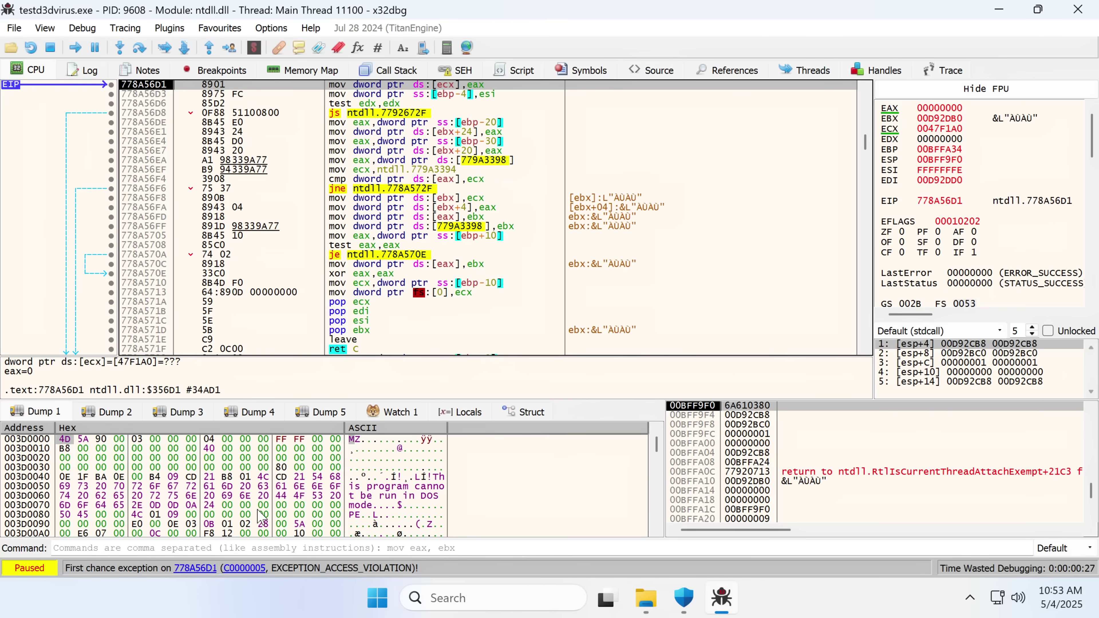
scroll(766, 161, "up", 3)
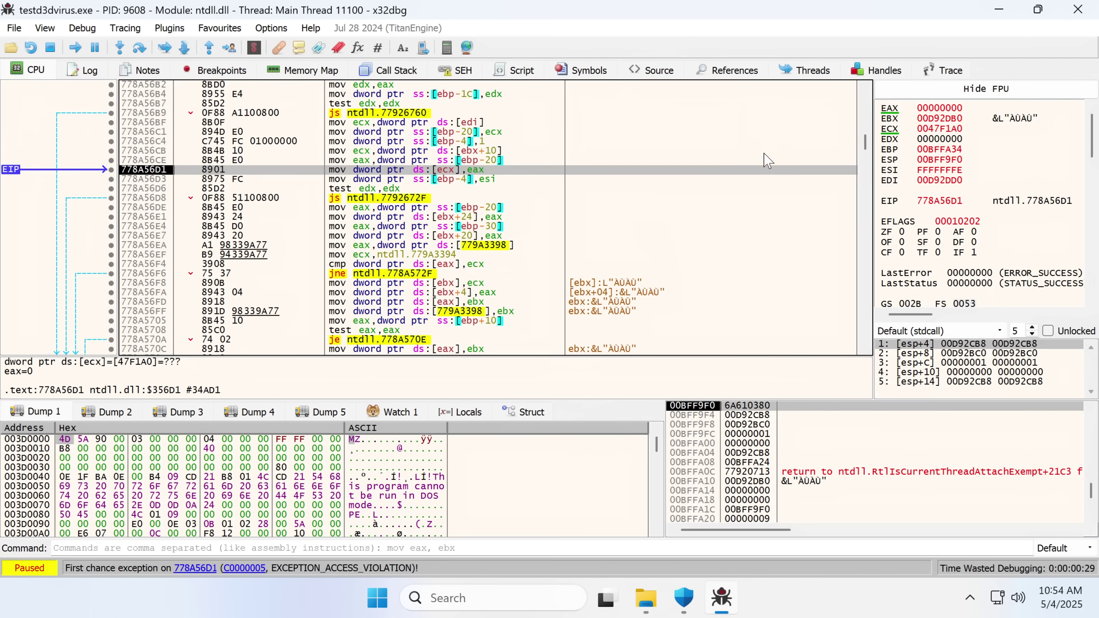
scroll(692, 142, "down", 2)
Enable breaking on thread entry and user DLL entry points in x32dbg preferences.
left_click(271, 27)
left_click(294, 47)
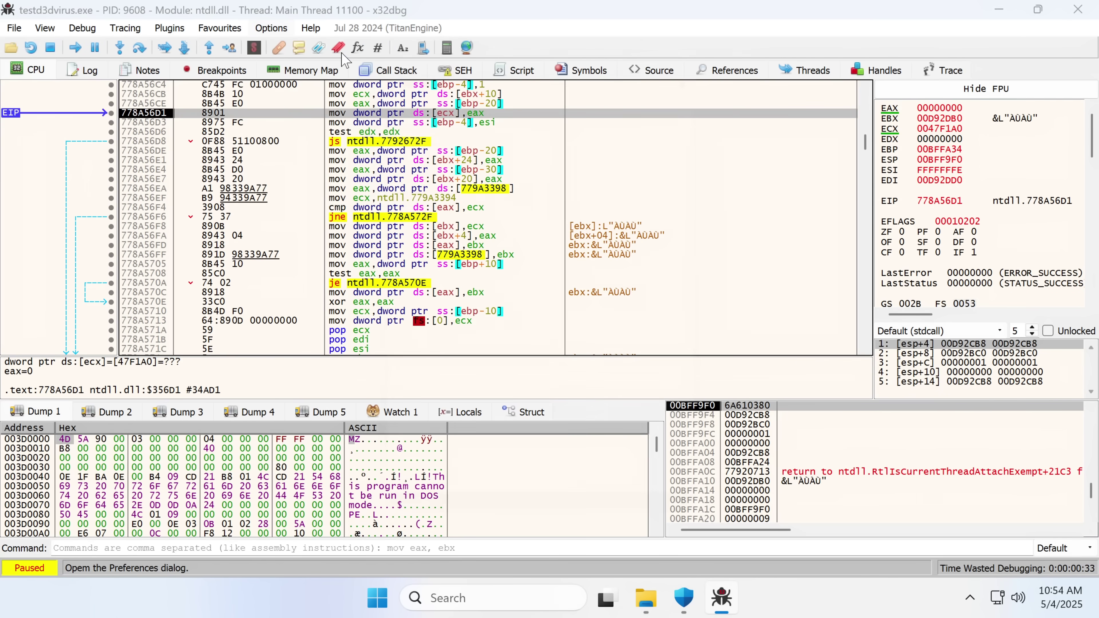
left_click(558, 117)
left_click(387, 221)
left_click(623, 520)
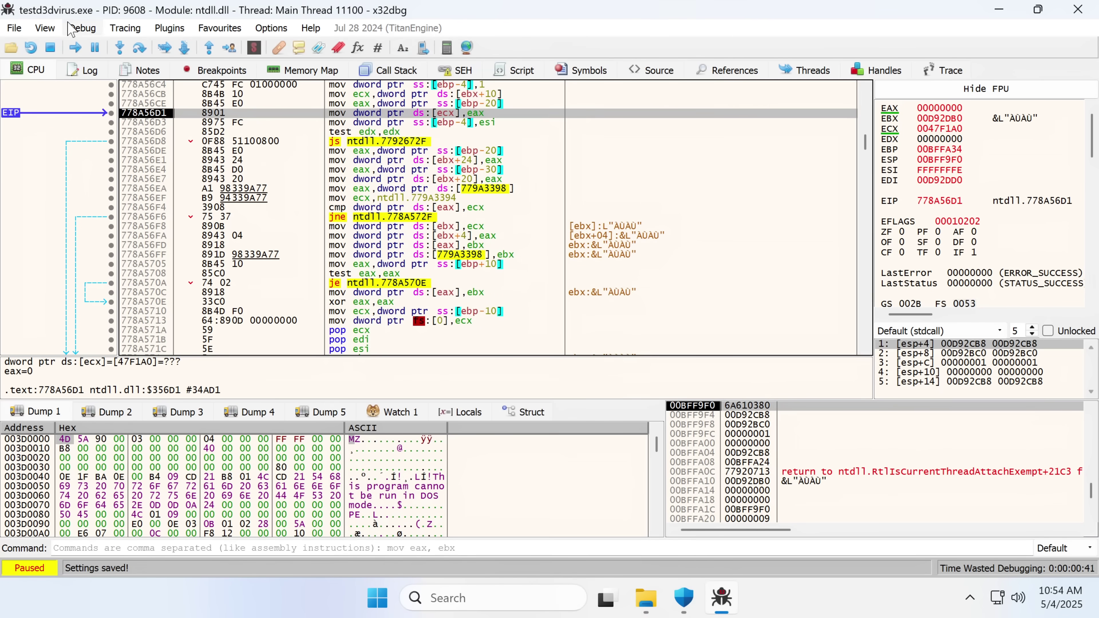
Rerun testd3dvirus to the crash again, then close x32dbg and raise Windows Security.
left_click(30, 46)
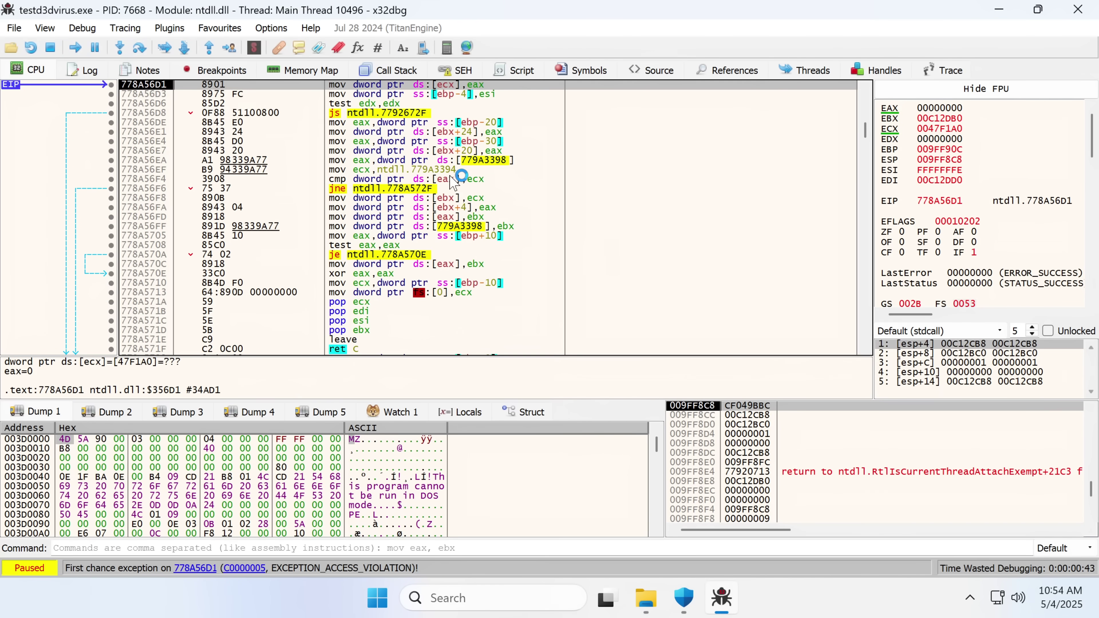
left_click(76, 47)
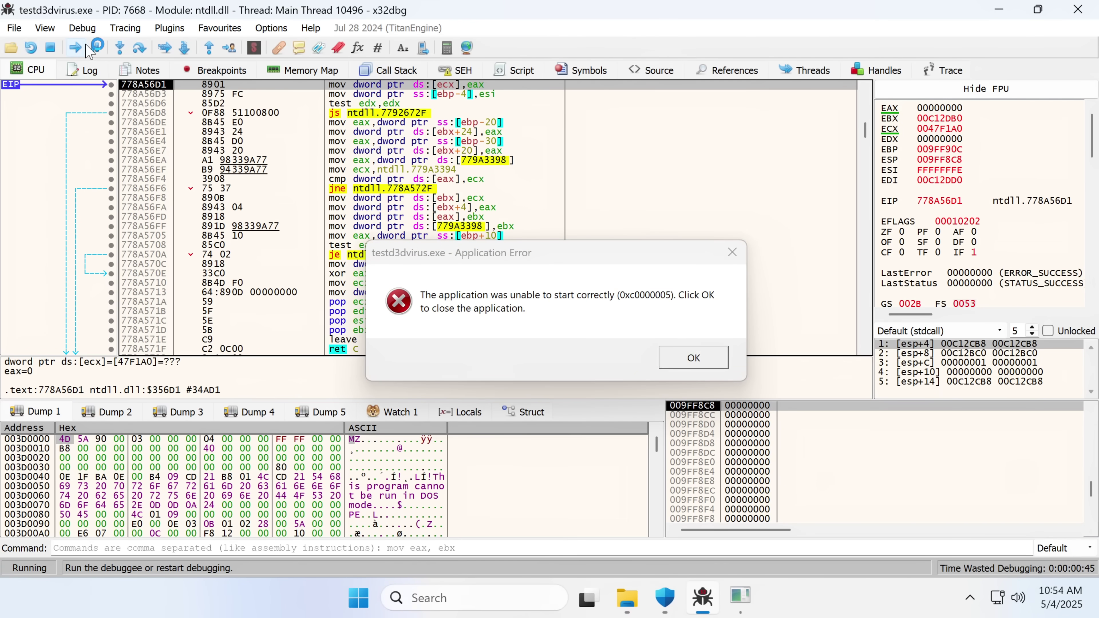
left_click(694, 358)
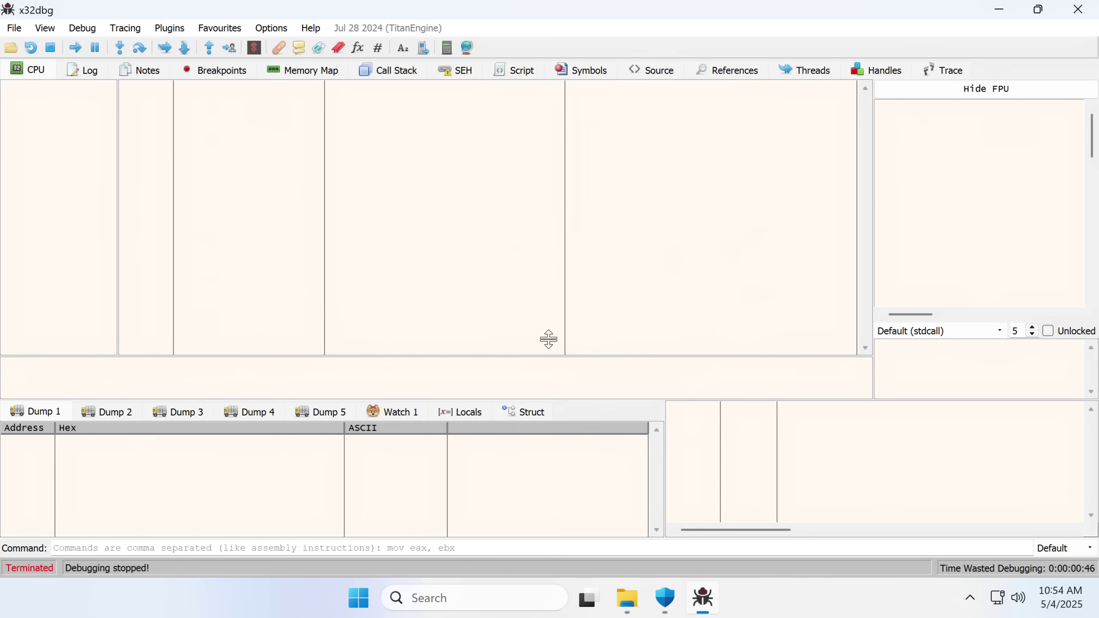
left_click(75, 47)
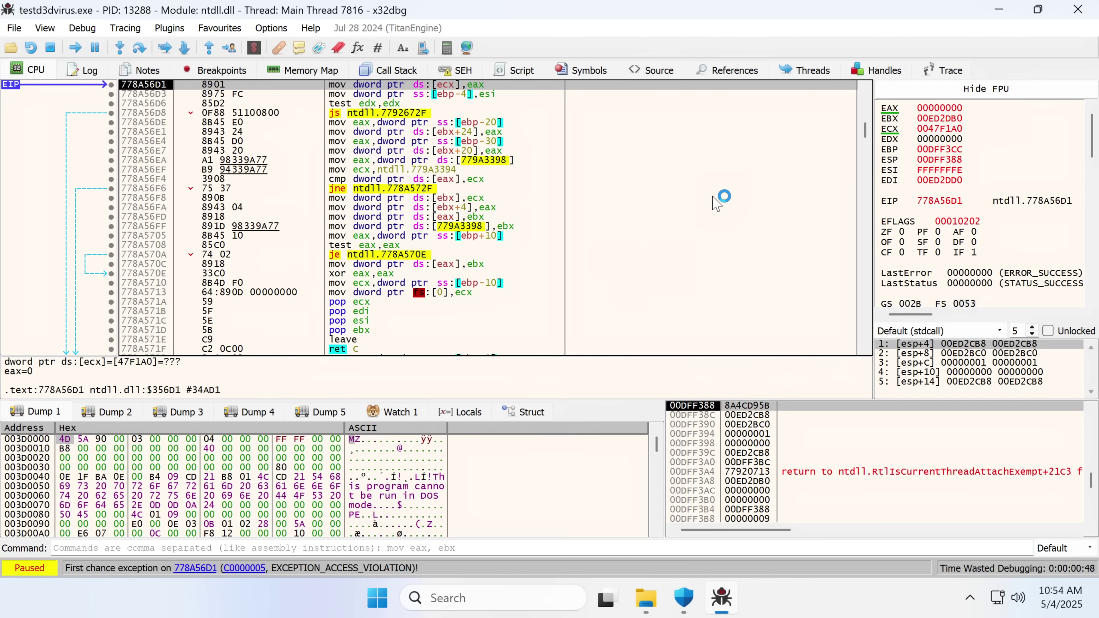
left_click(702, 596)
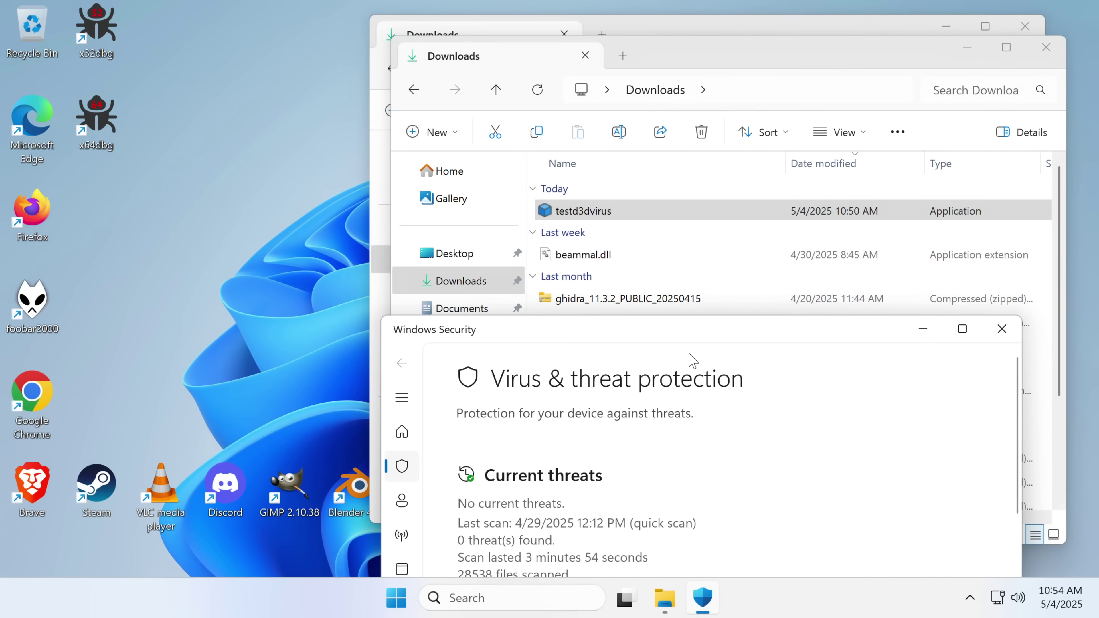
left_click_drag(691, 330, 706, 36)
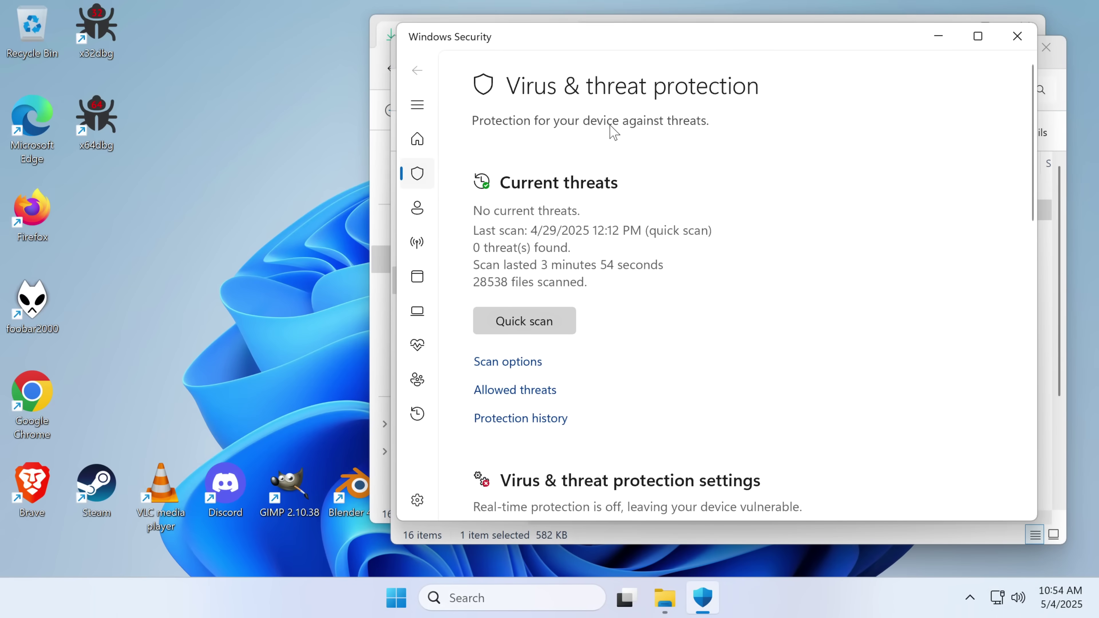
Choose Don't allow for Floxif.H in the Allowed threats list.
left_click(517, 391)
left_click(636, 234)
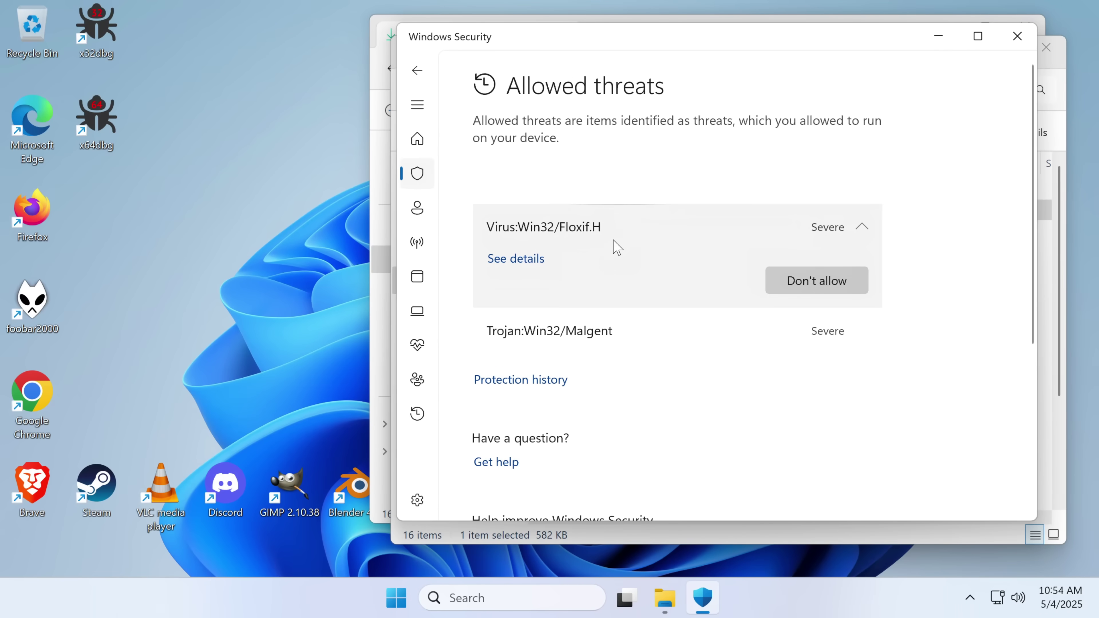
left_click(805, 285)
left_click(486, 428)
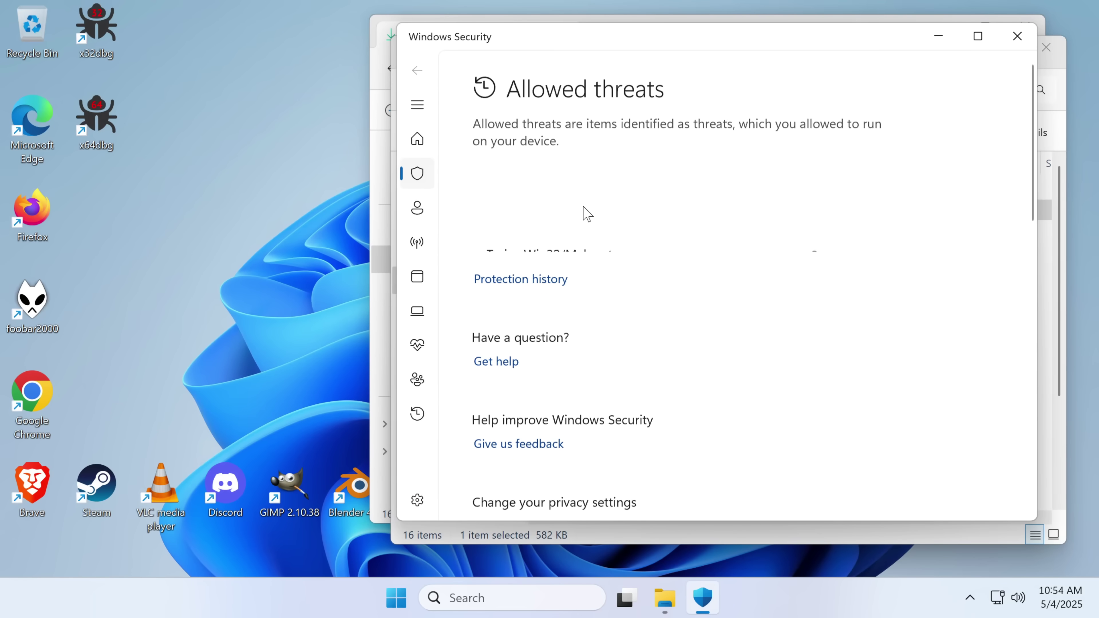
left_click_drag(677, 52, 396, 172)
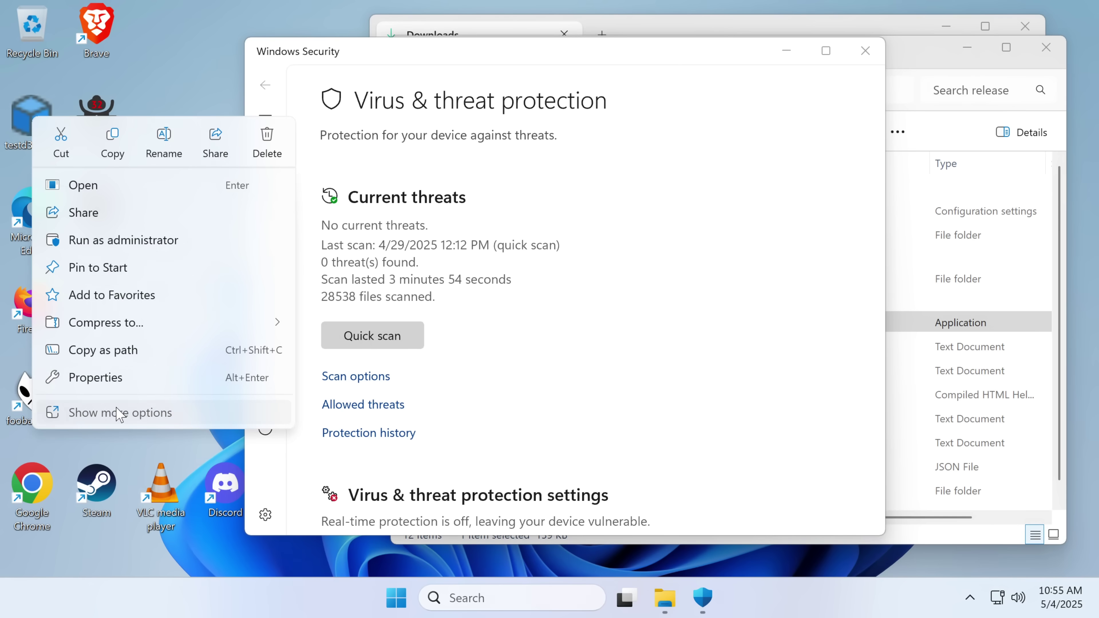
Scan testd3dvirus with Microsoft Defender and start the recommended actions on Floxif.H.
left_click(118, 412)
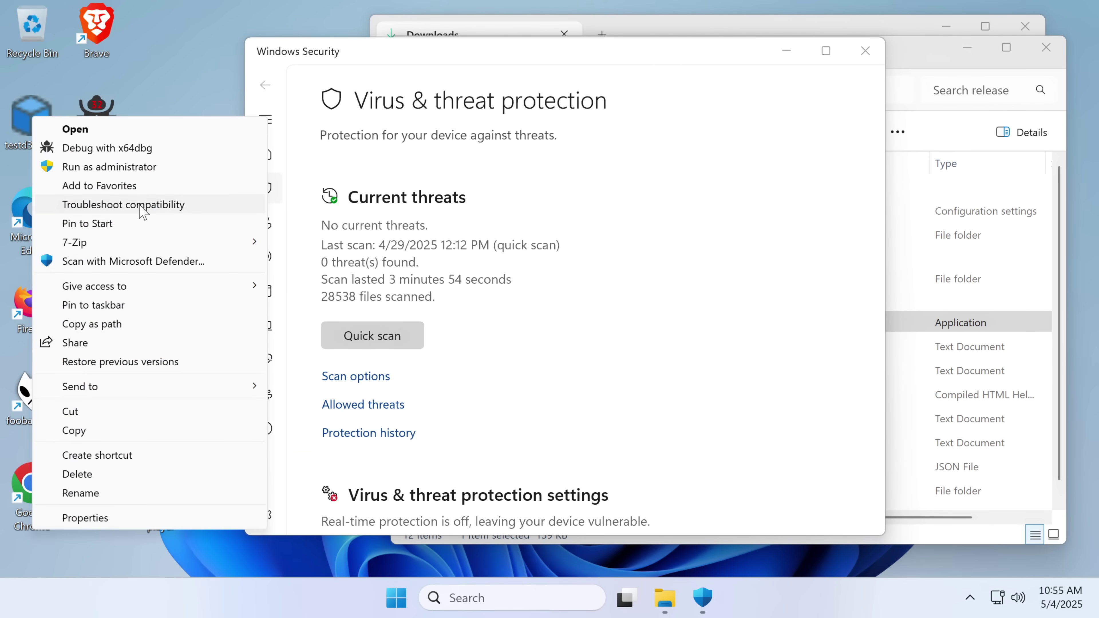
left_click(195, 261)
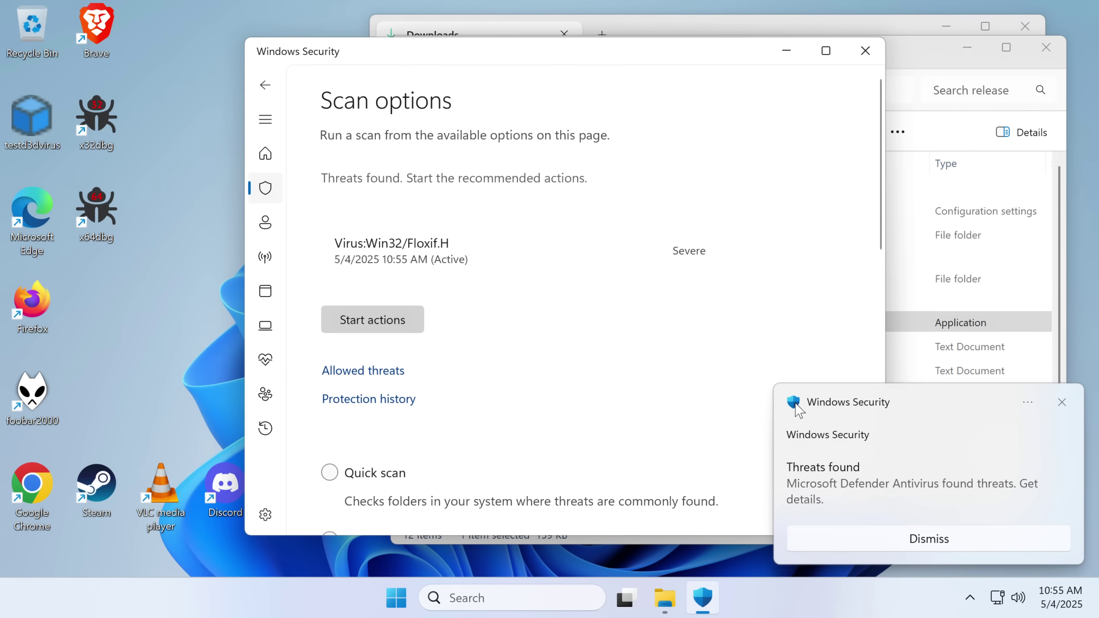
left_click(488, 265)
left_click(374, 484)
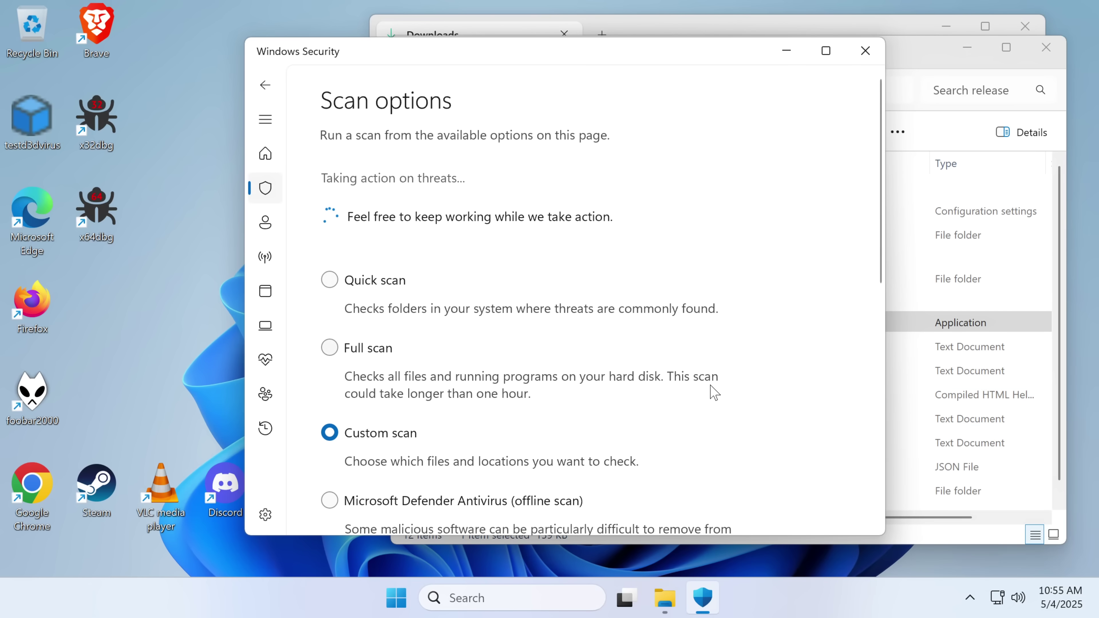
Inspect the Details tab of testd3dvirus's Properties.
right_click(13, 126)
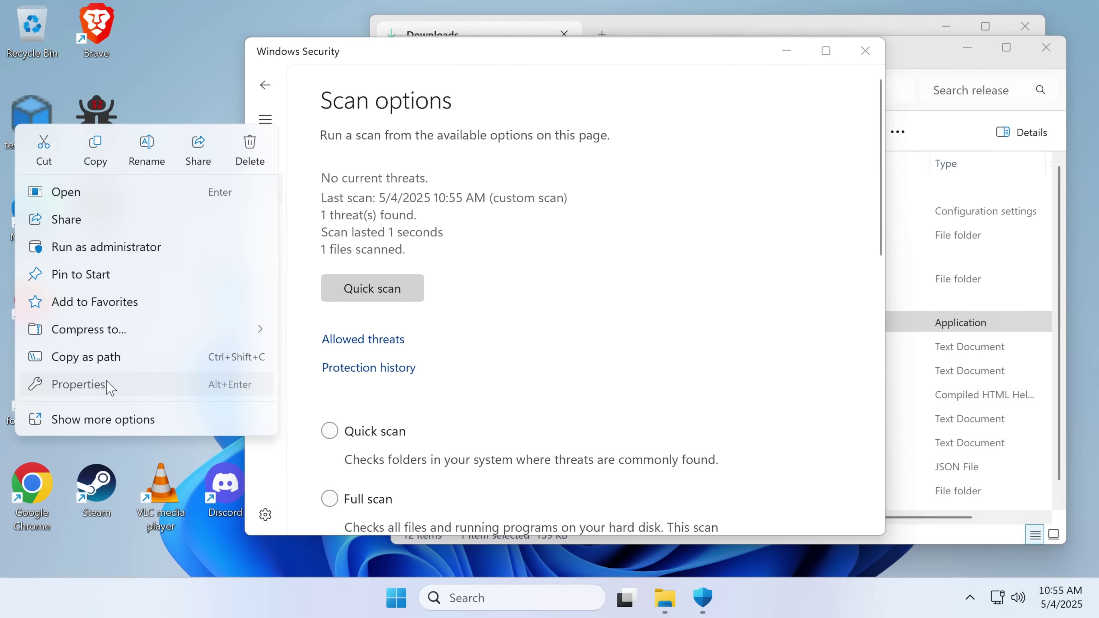
left_click(78, 384)
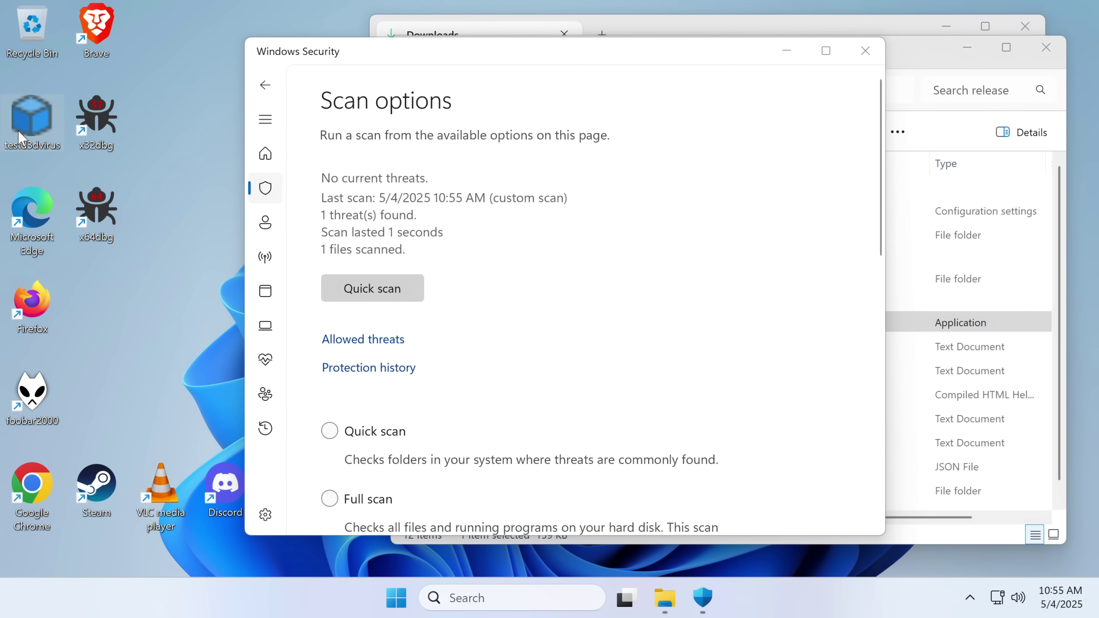
right_click(39, 124)
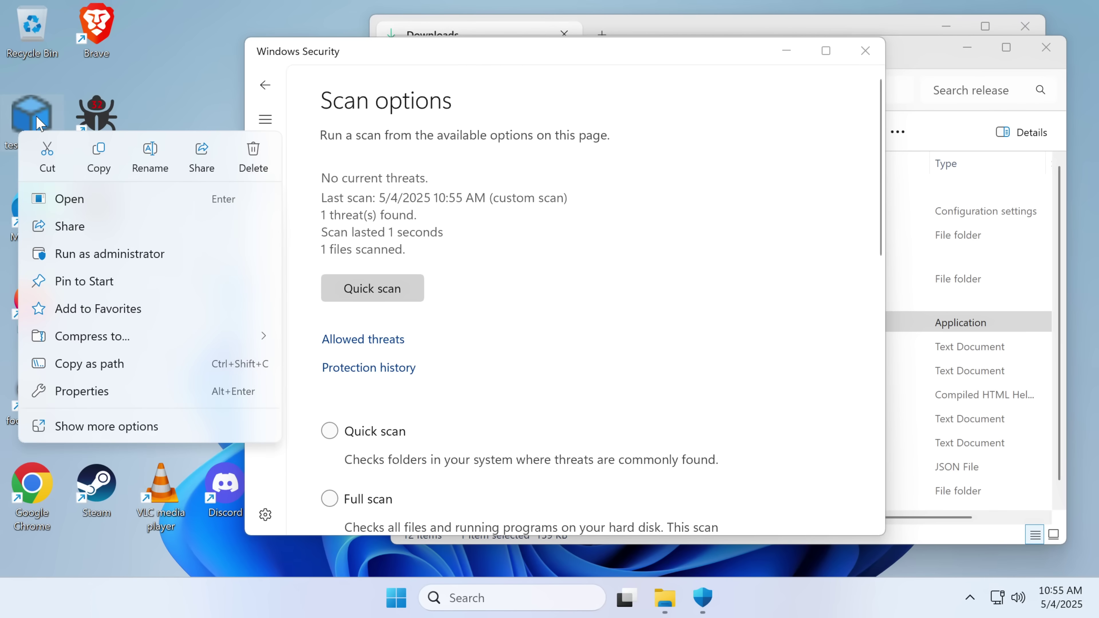
left_click(173, 399)
left_click(209, 144)
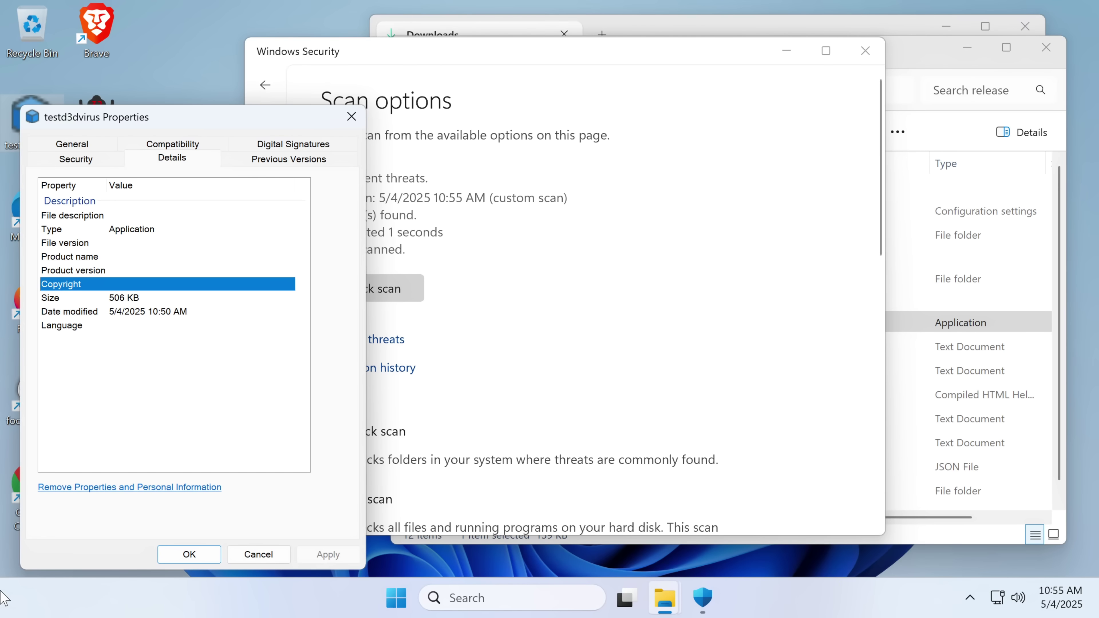
left_click(352, 116)
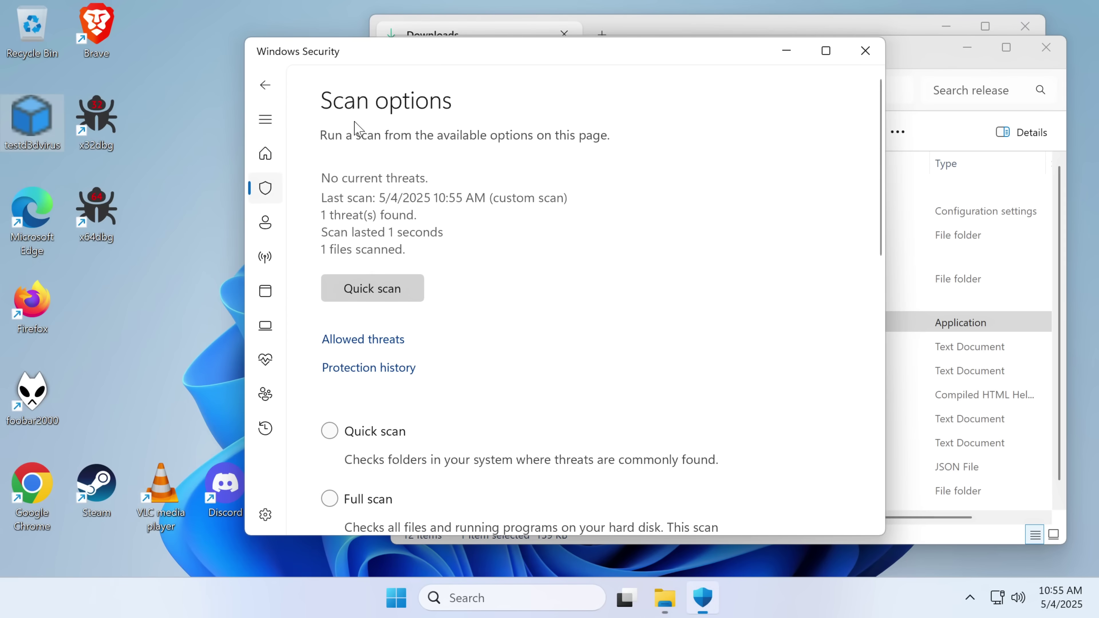
Close Windows Security, launch testd3dvirus, and dismiss the missing d3dx9_43.dll error.
left_click(865, 51)
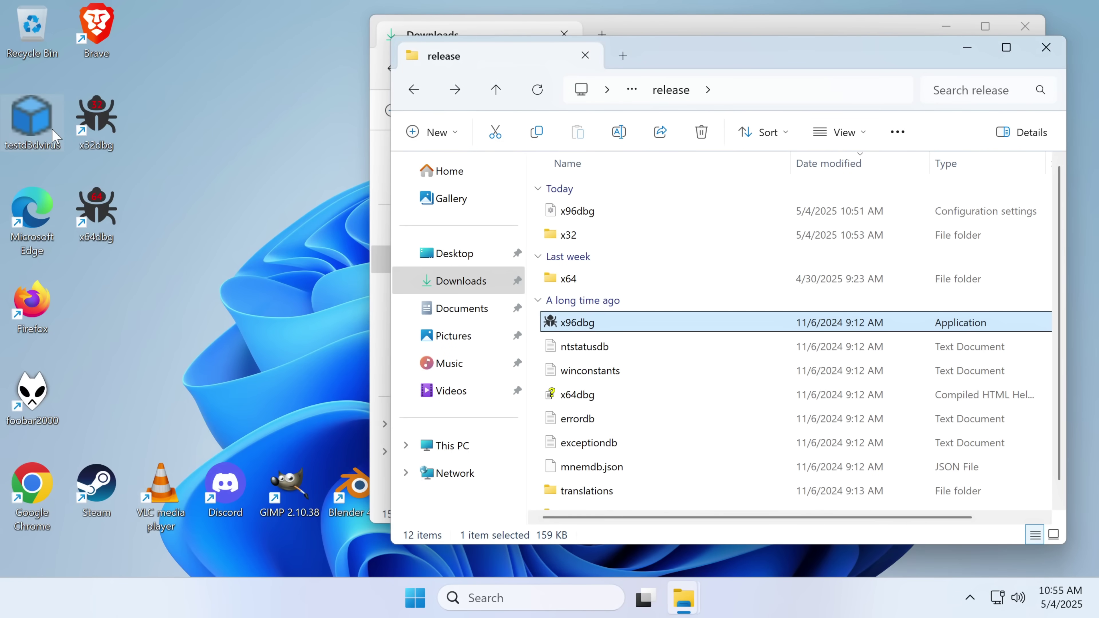
double_click(54, 135)
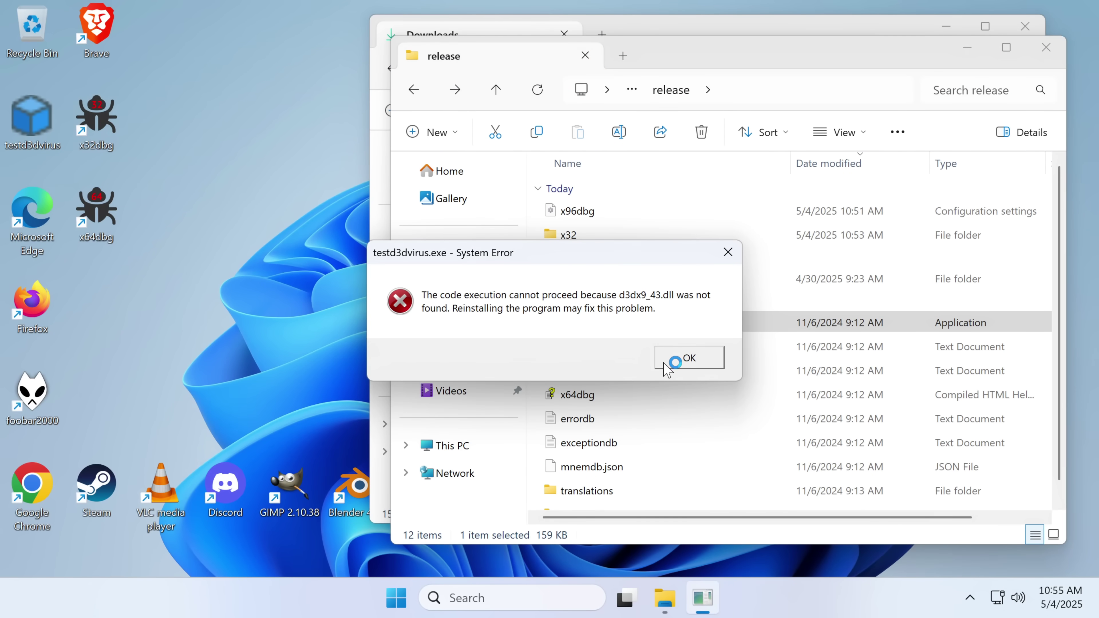
left_click(680, 360)
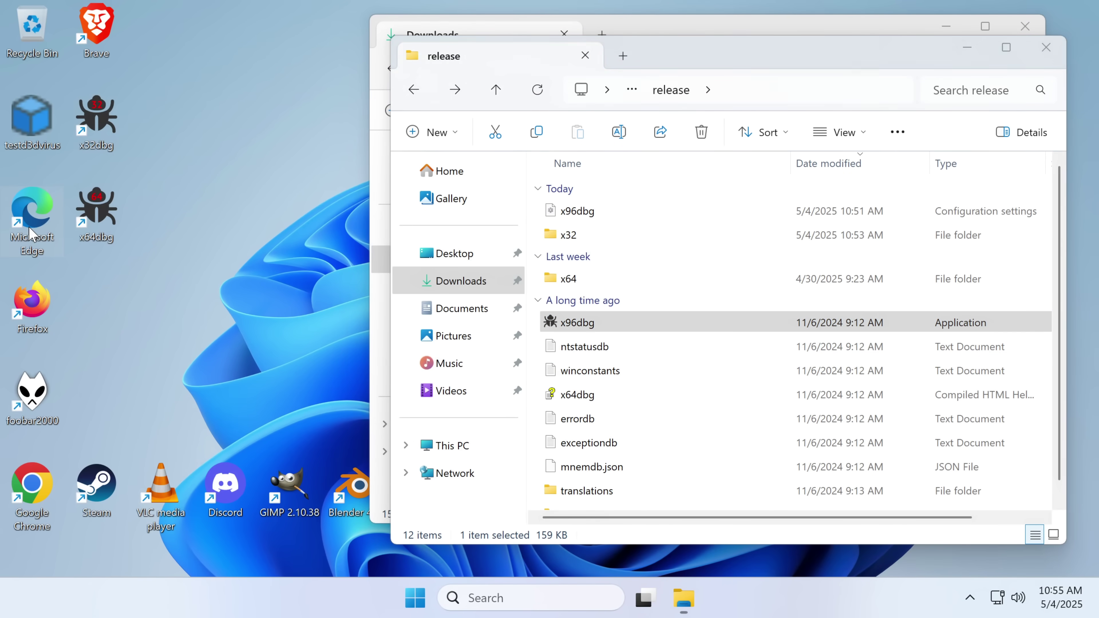
Search Bing for 'directx9 download' and open the top Microsoft result.
type("d")
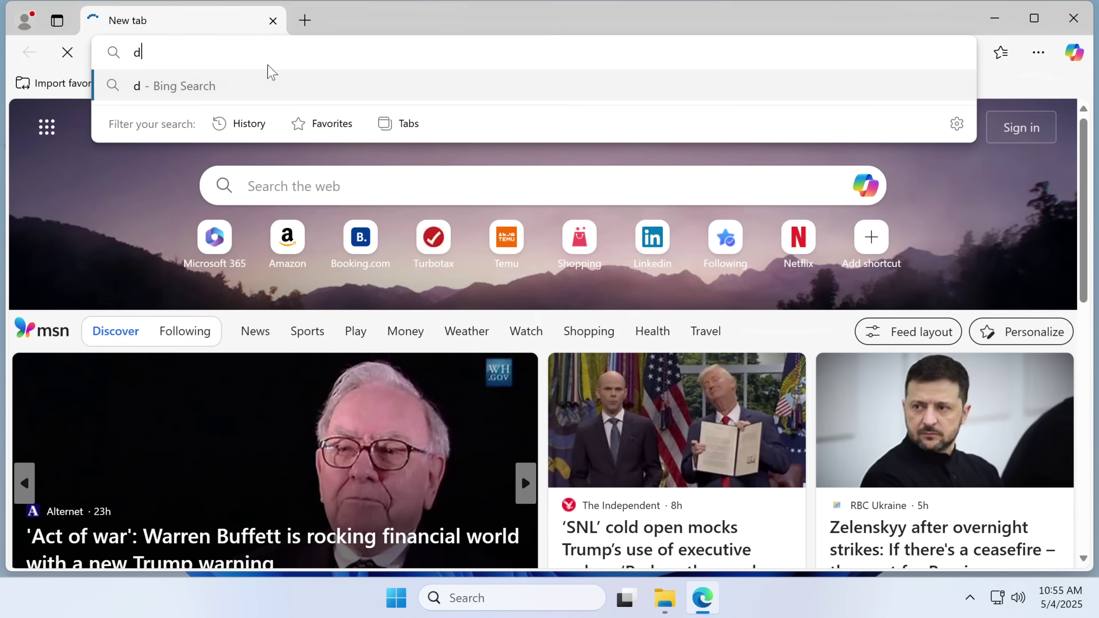
type("irectx9 download")
key("Return")
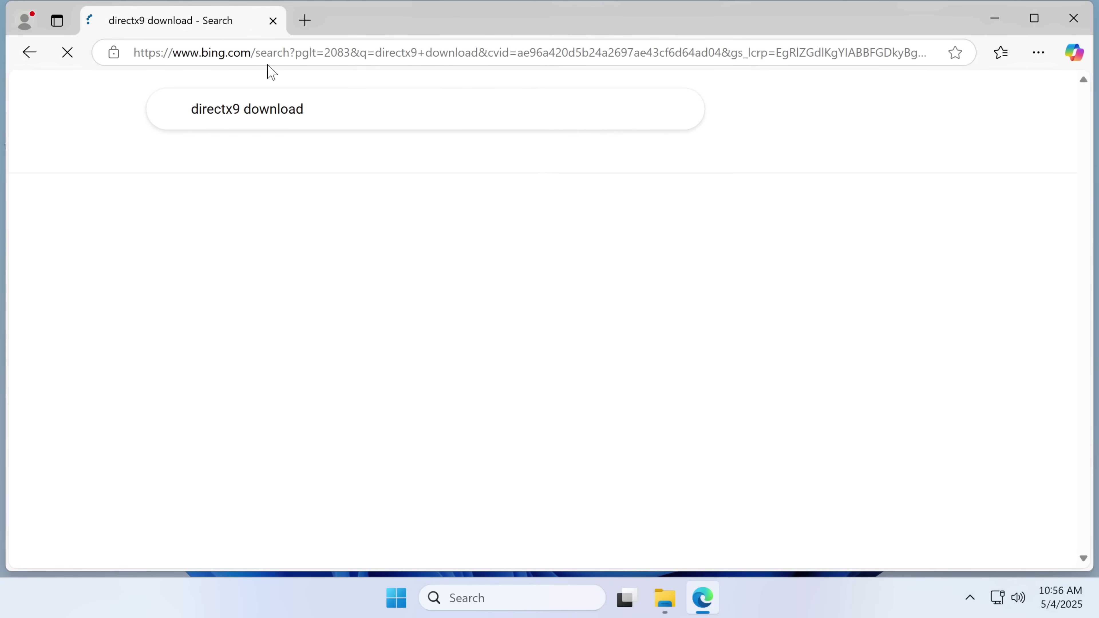
left_click(229, 266)
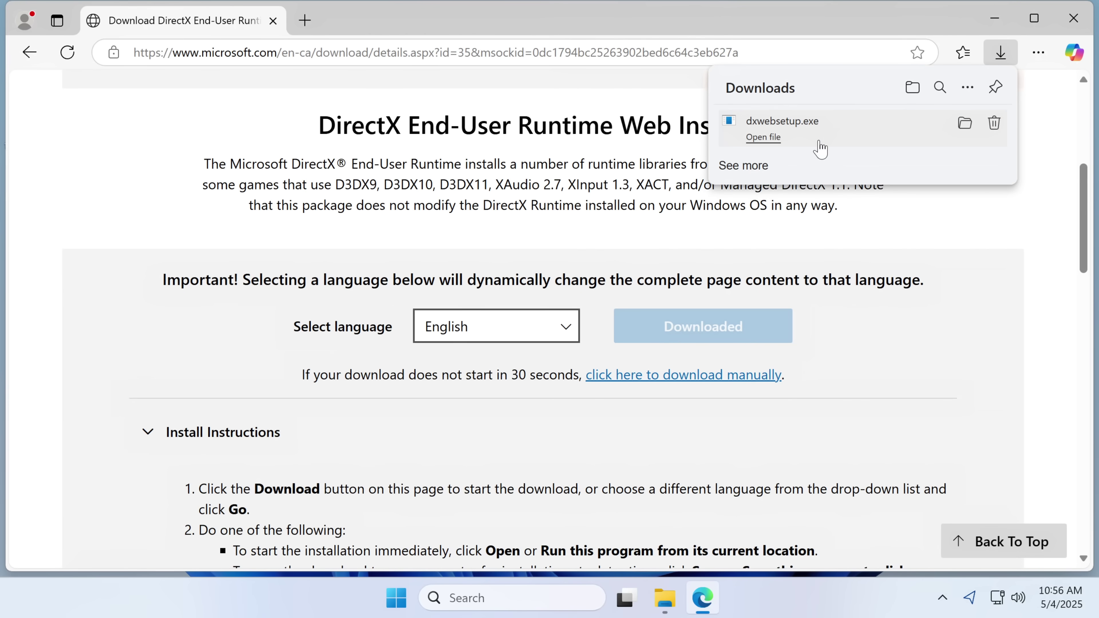
Run dxwebsetup.exe as admin, accept the license, skip the Bing Bar, and start installing.
left_click(824, 147)
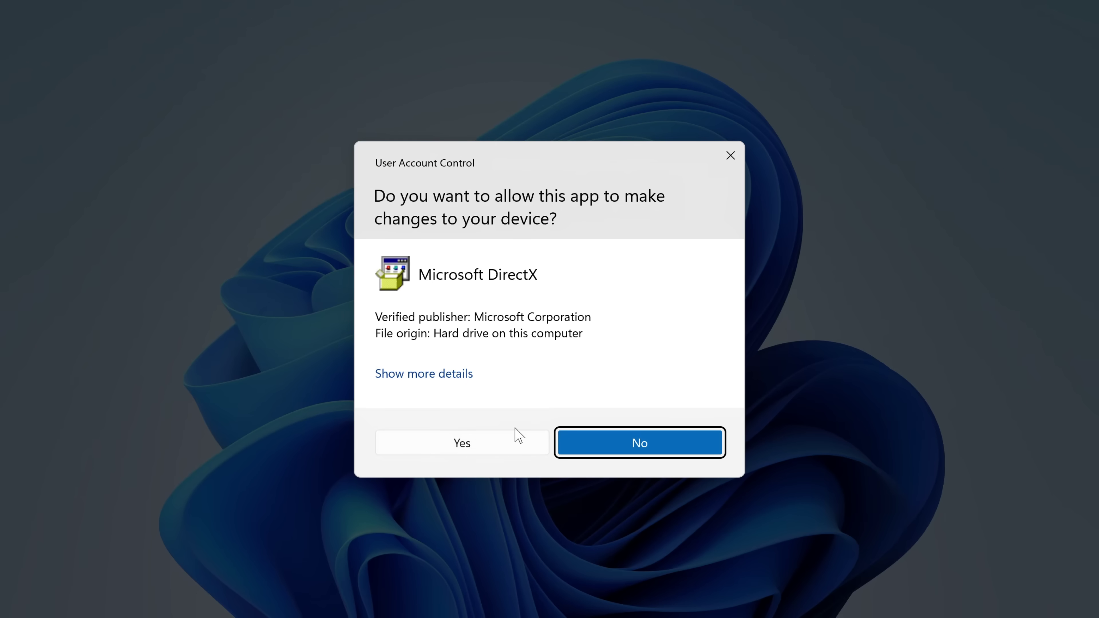
left_click(518, 435)
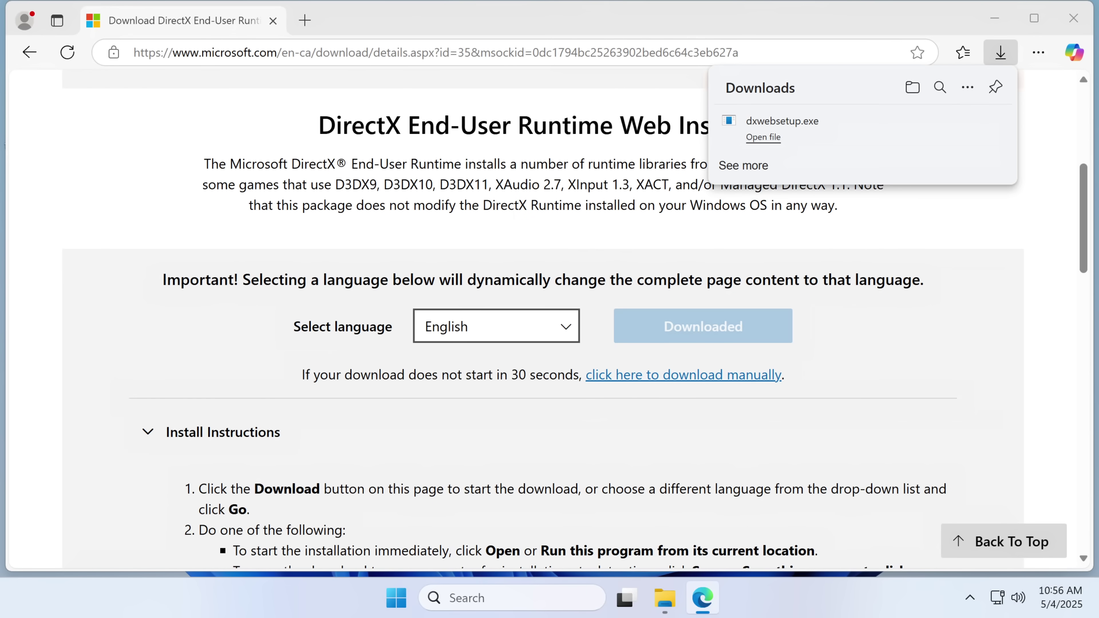
left_click(305, 337)
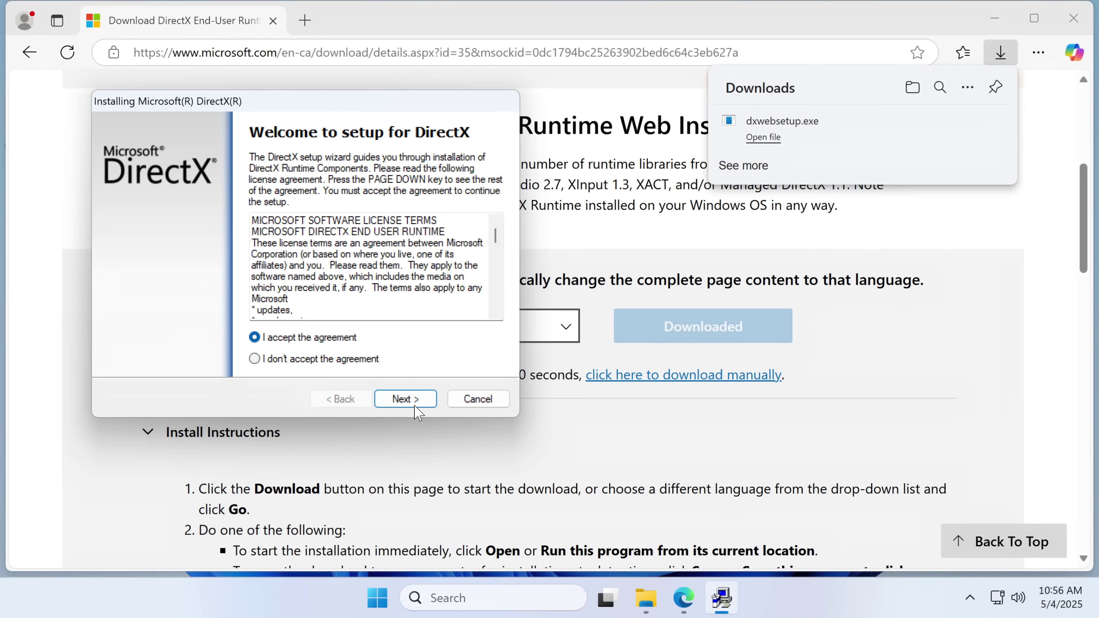
left_click(416, 407)
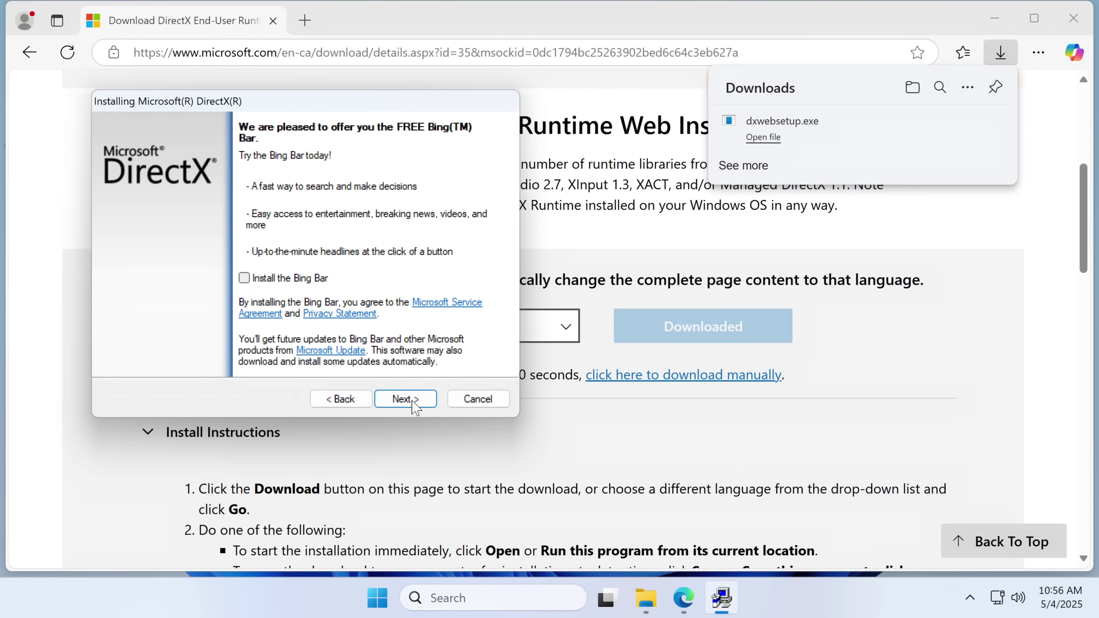
left_click(405, 399)
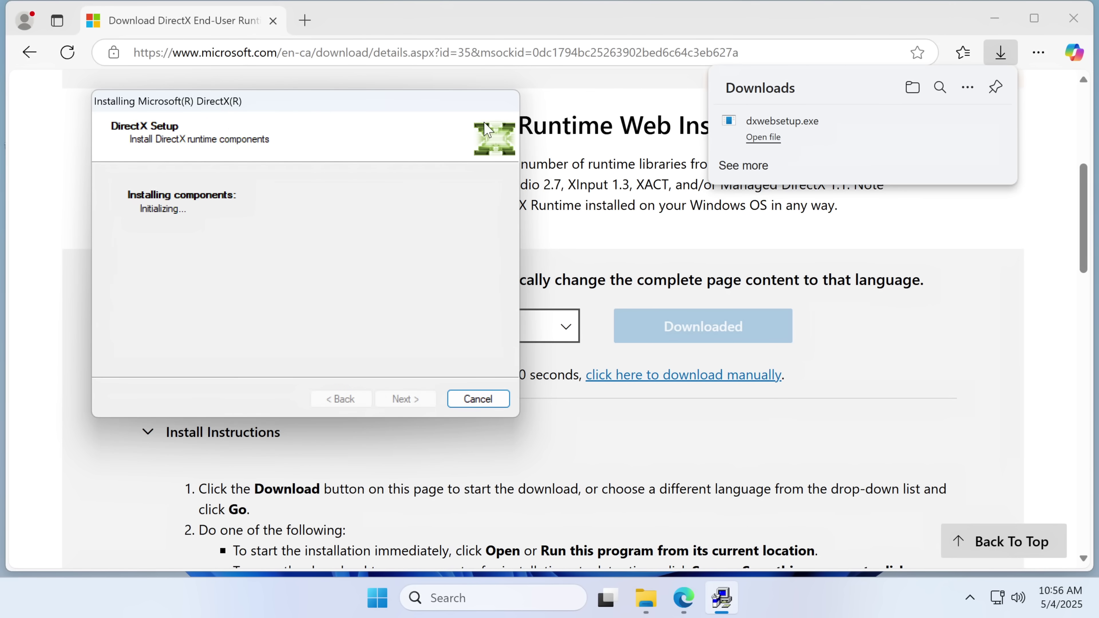
left_click(574, 443)
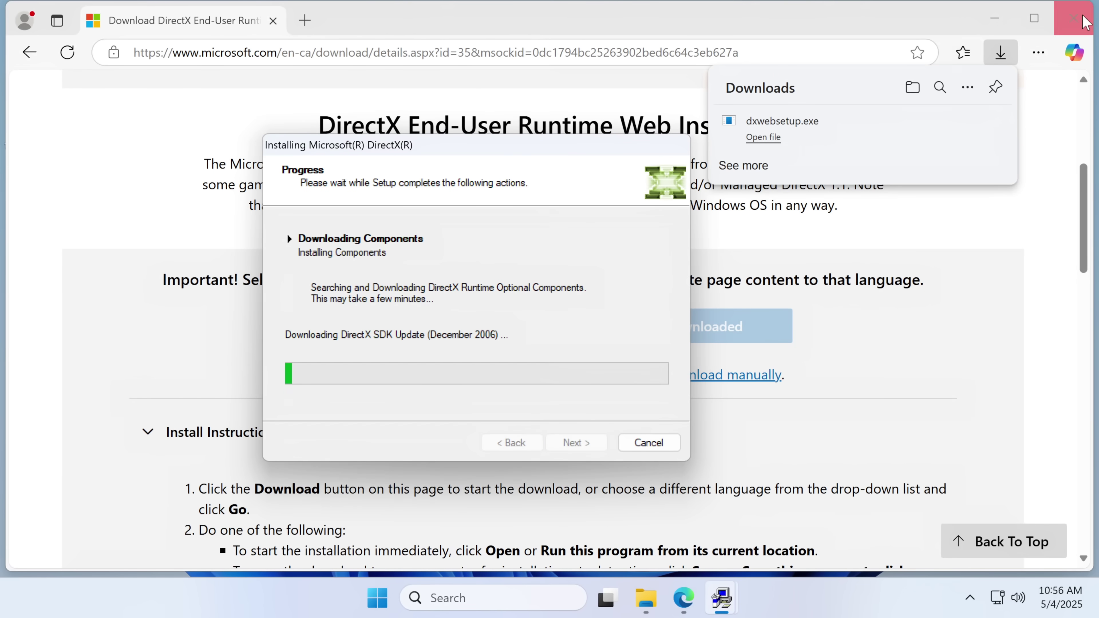
Close the browser and release folder, keeping the DirectX installer in view.
left_click(1073, 18)
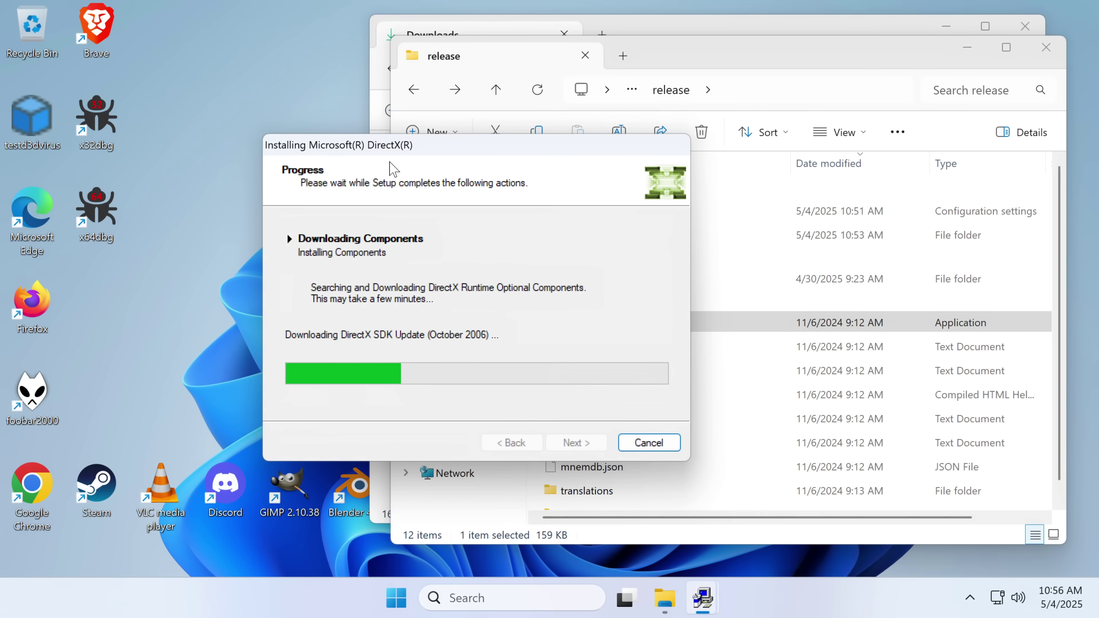
key("ctrl+w")
left_click(354, 173)
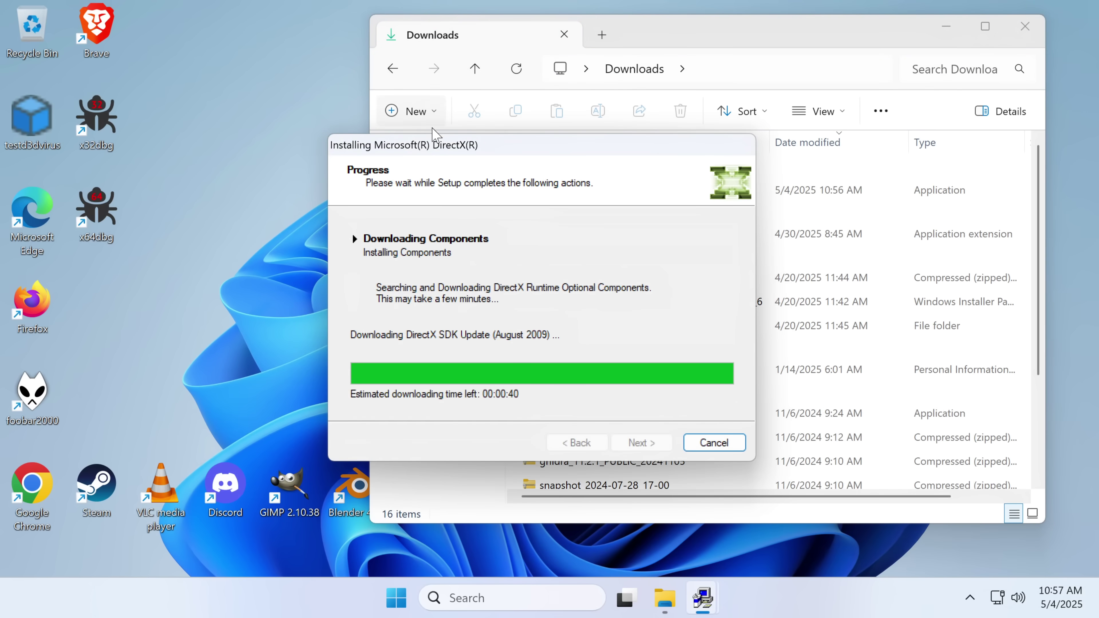
left_click_drag(389, 144, 324, 80)
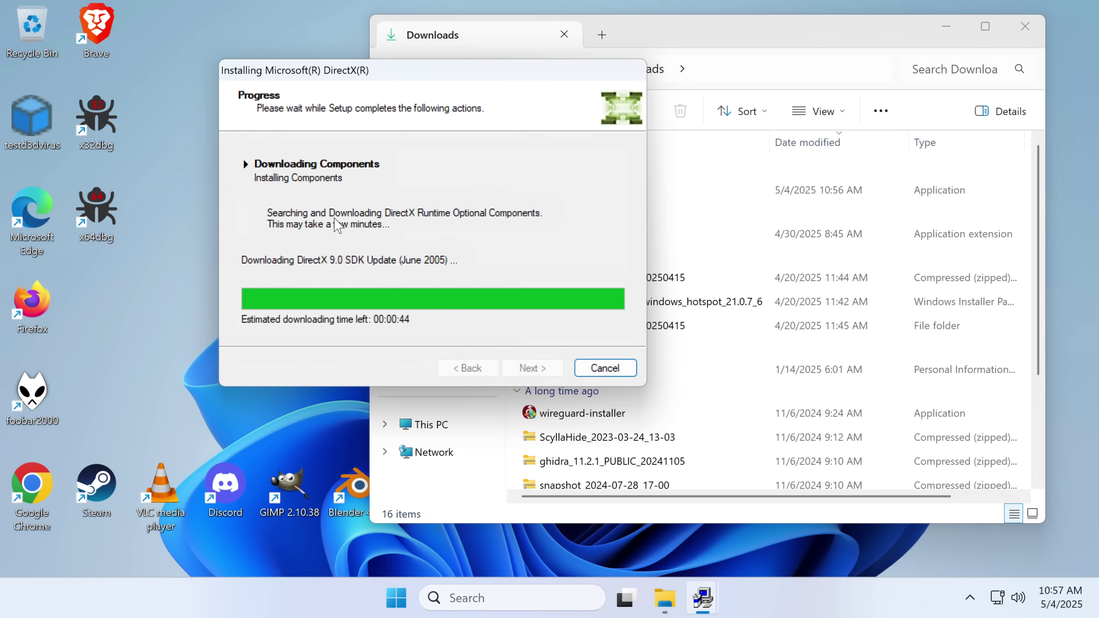
left_click(944, 38)
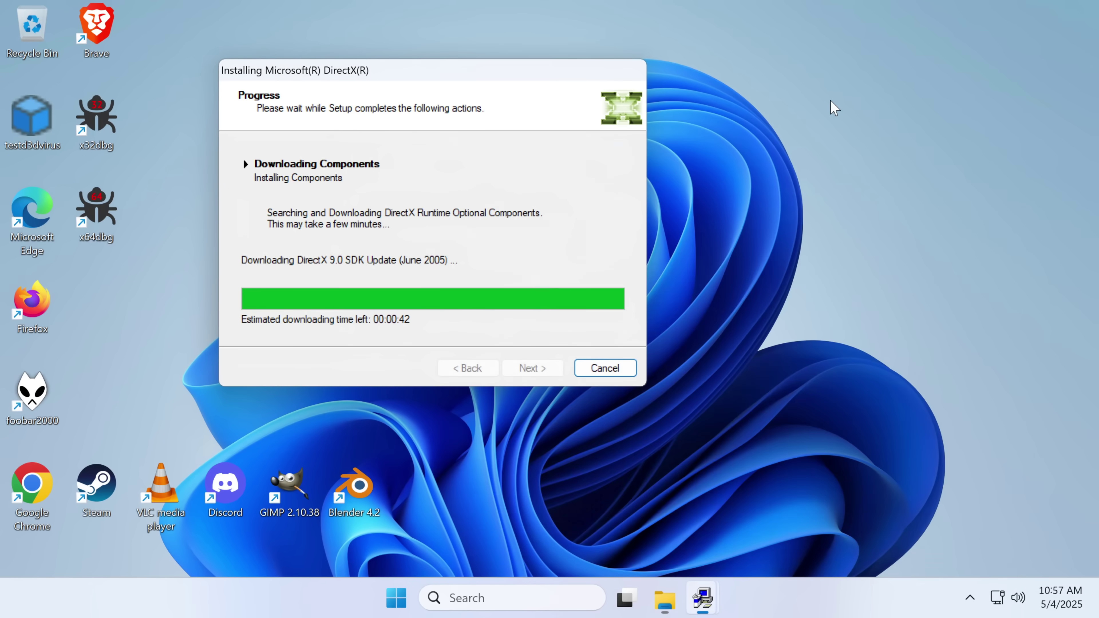
left_click_drag(361, 69, 429, 86)
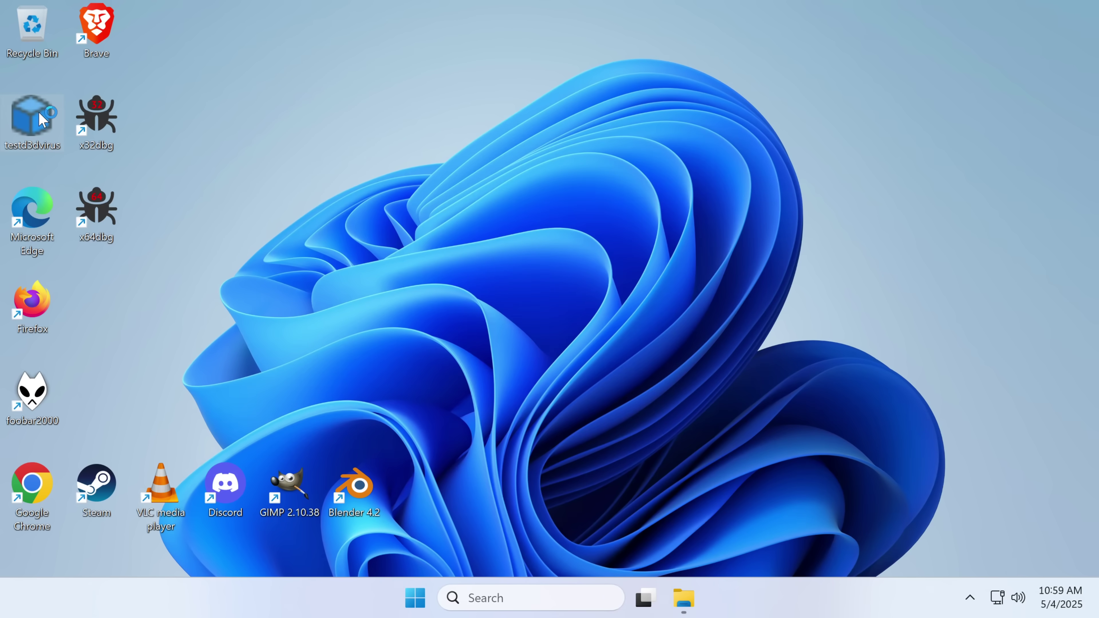
Launch testd3dvirus with DirectX installed, watch the spinning cube, then close it.
double_click(43, 119)
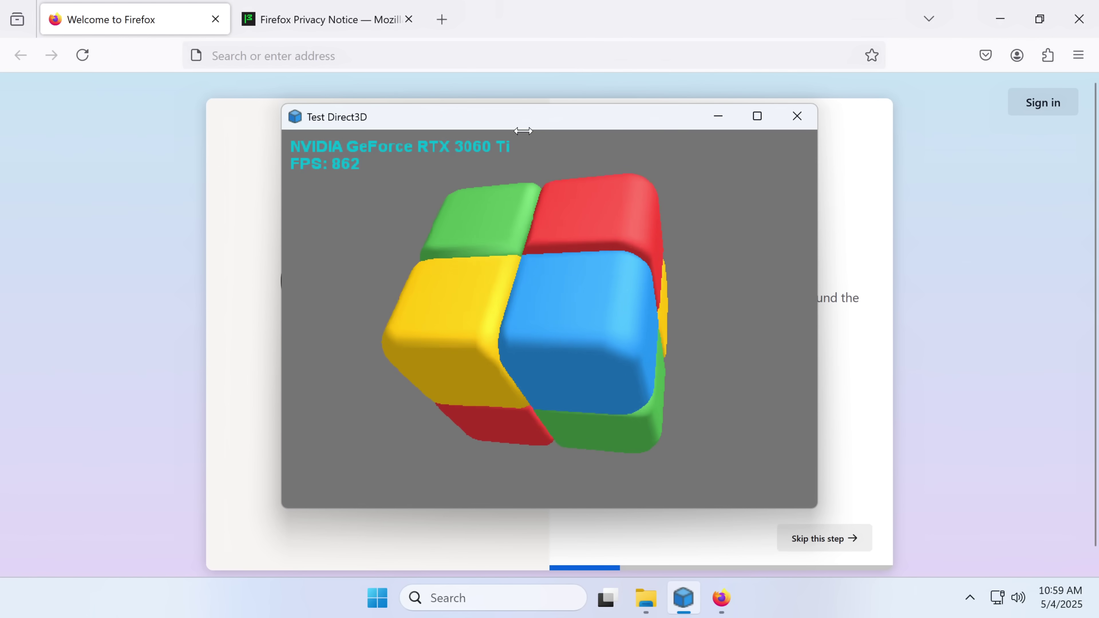
left_click_drag(577, 123, 582, 116)
key("alt+Tab")
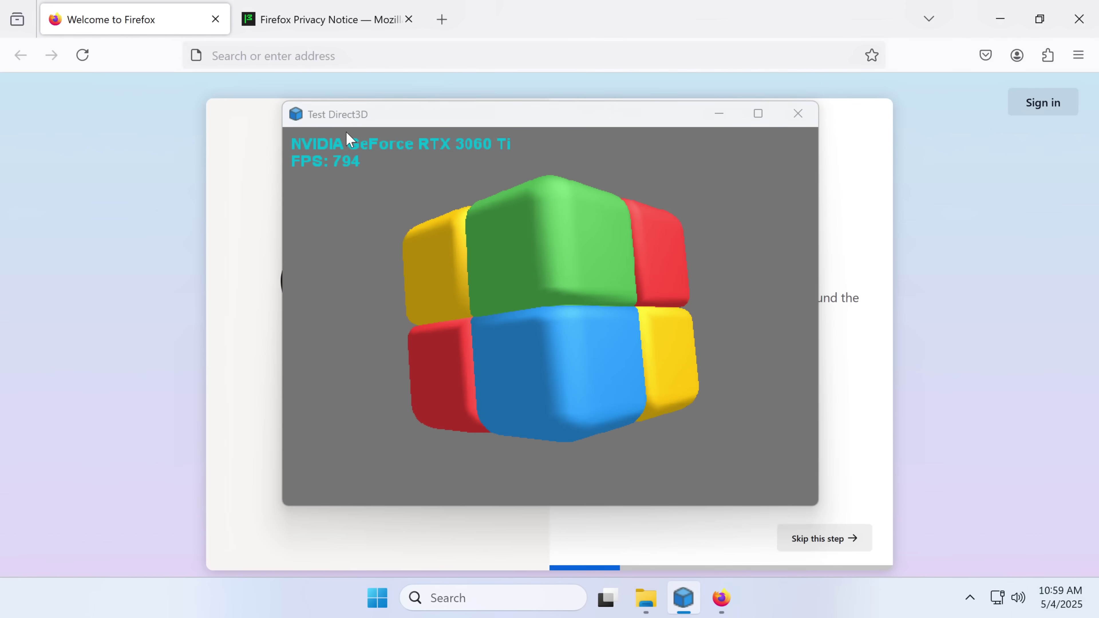
left_click(683, 598)
left_click(718, 113)
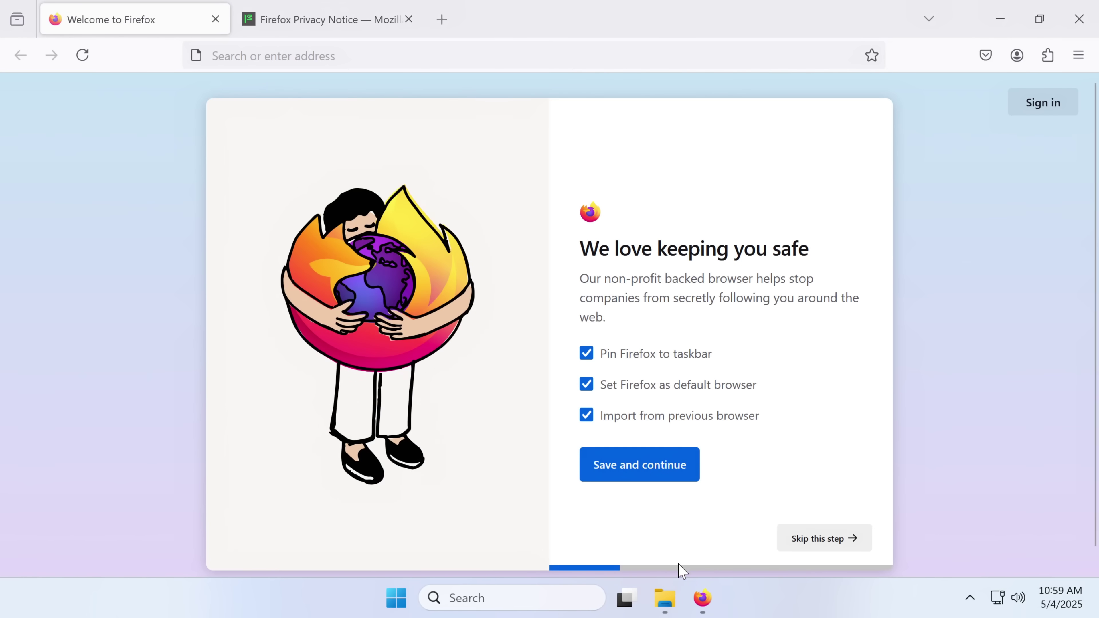
Open Downloads, select beammal.dll, and return to Firefox.
left_click(665, 598)
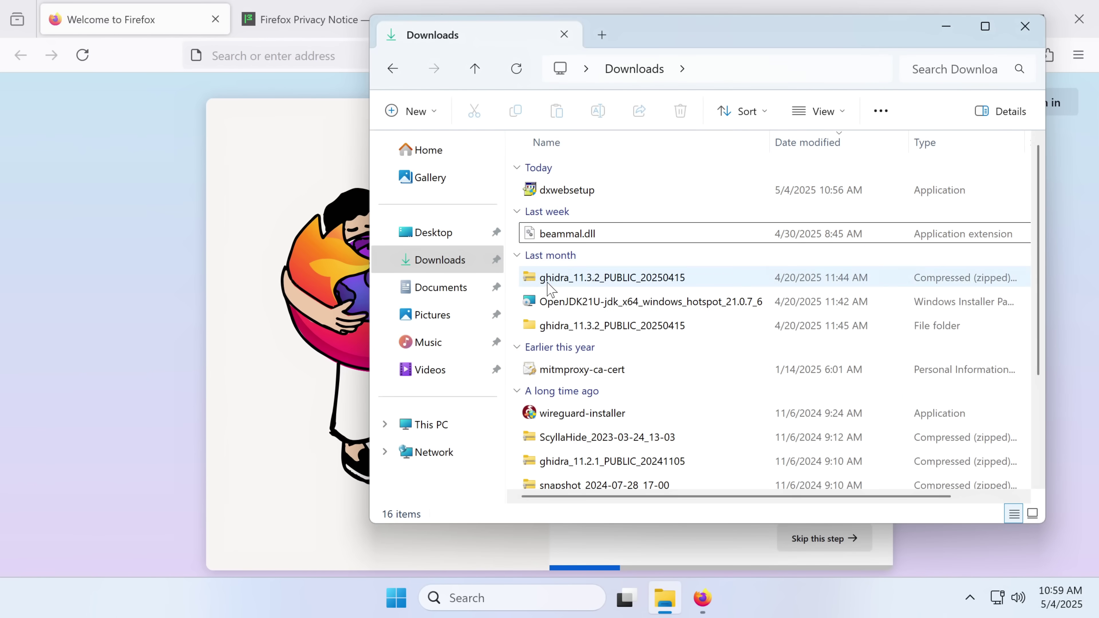
left_click(562, 233)
left_click(302, 111)
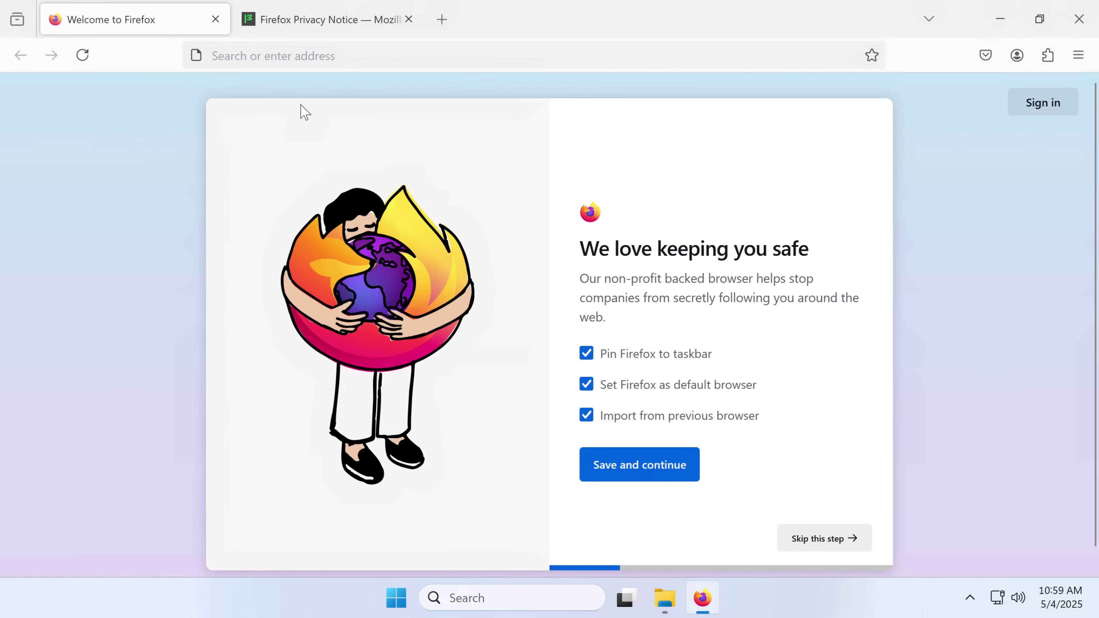
In Chrome's download history, copy the testd3dvirus.exe link and load it to re-download.
left_click(475, 596)
left_click(881, 303)
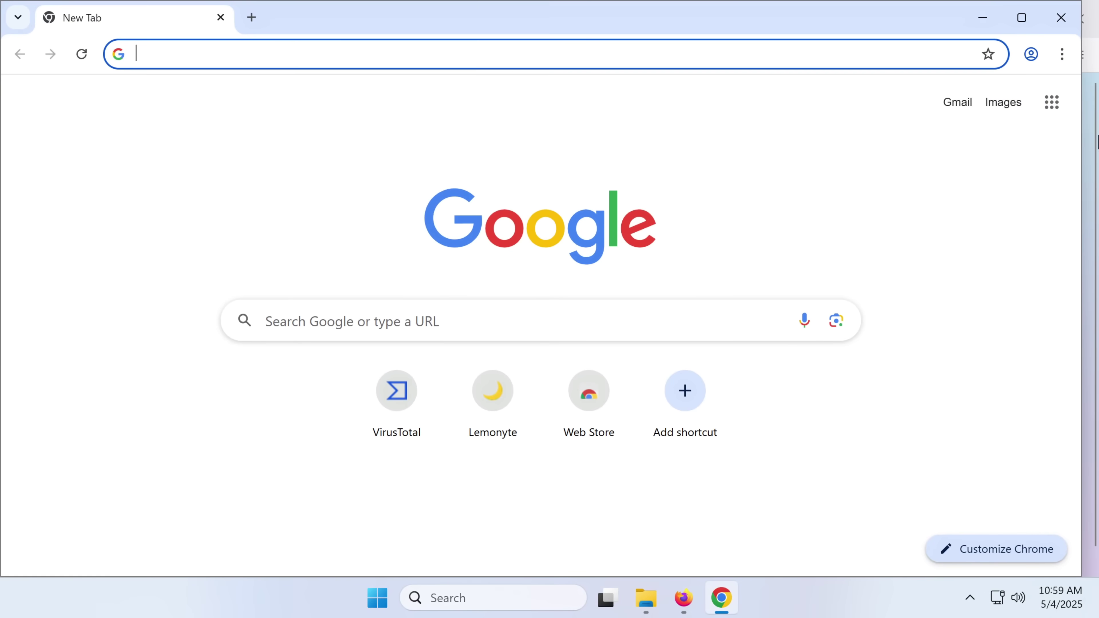
left_click(874, 302)
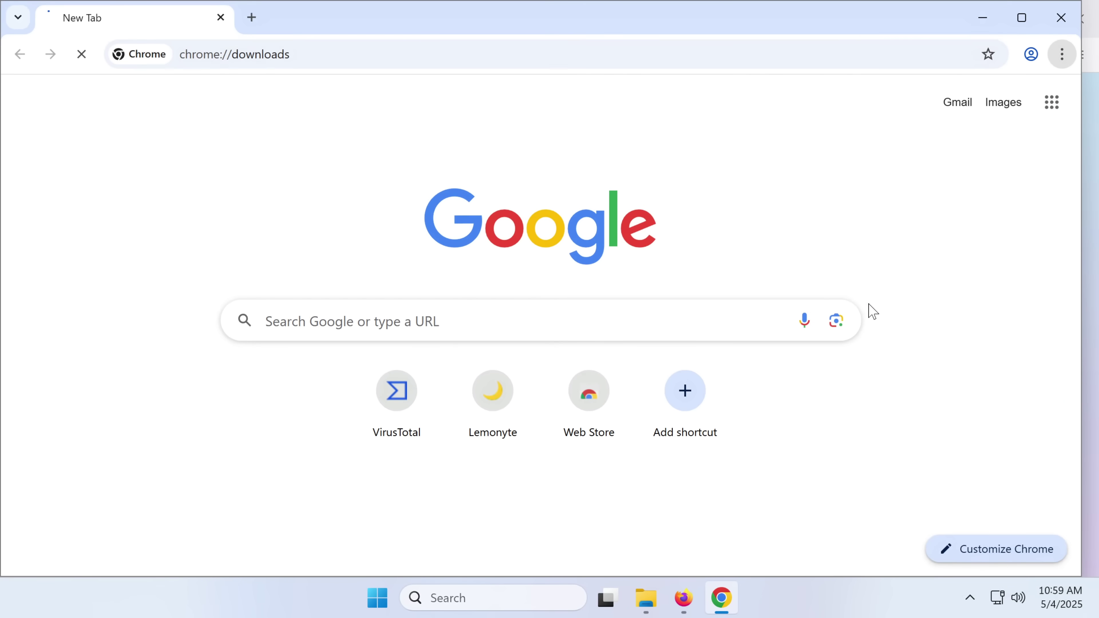
left_click(395, 214)
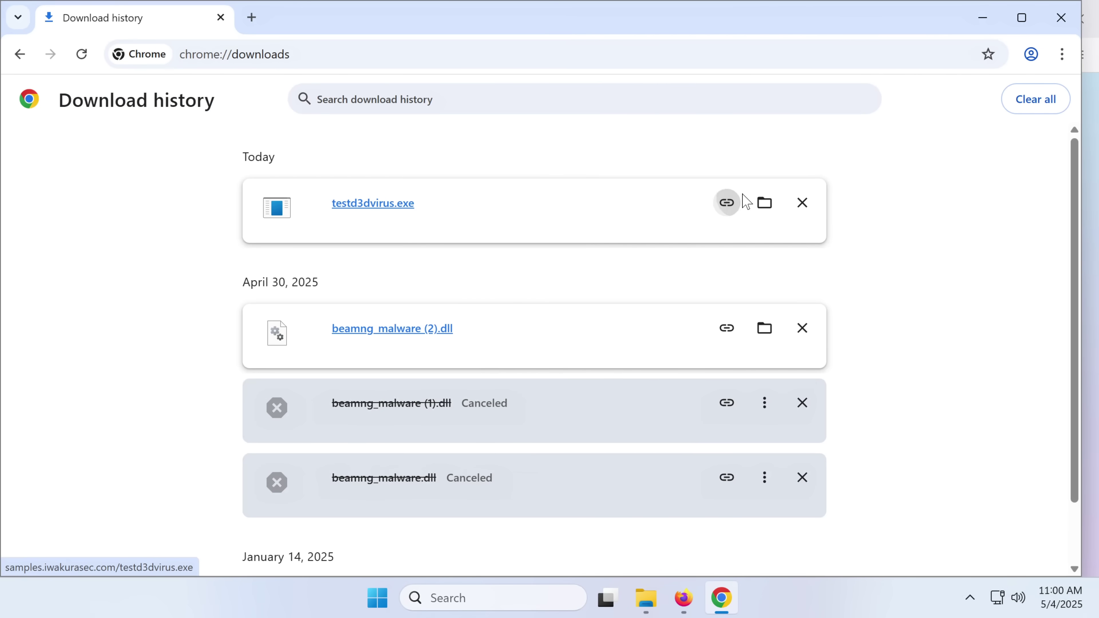
left_click(729, 204)
left_click(407, 64)
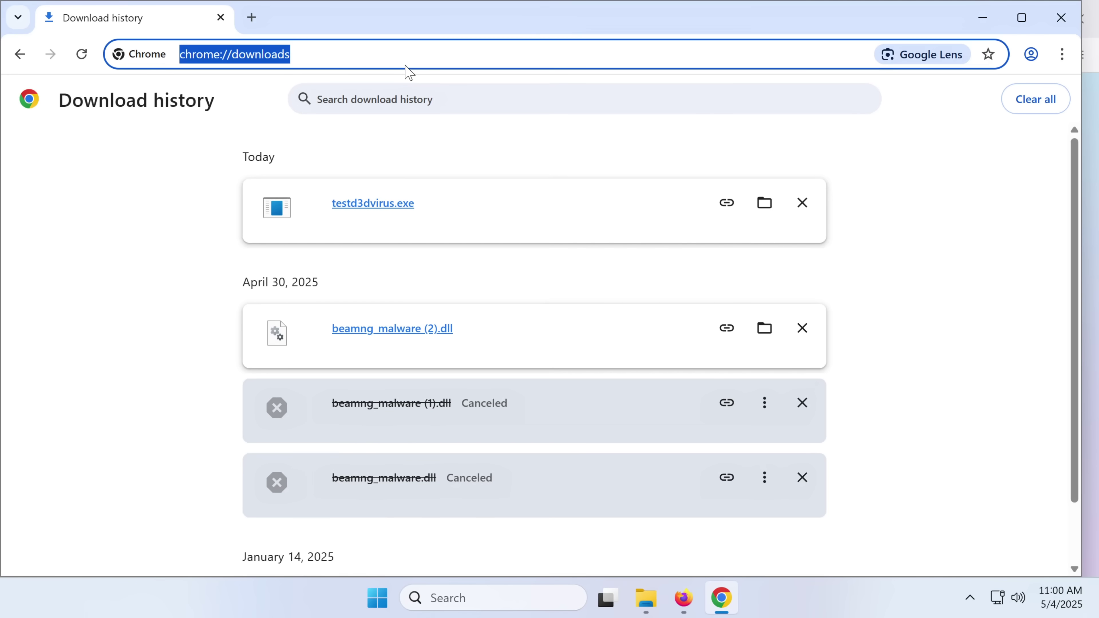
key("ctrl+v")
key("Return")
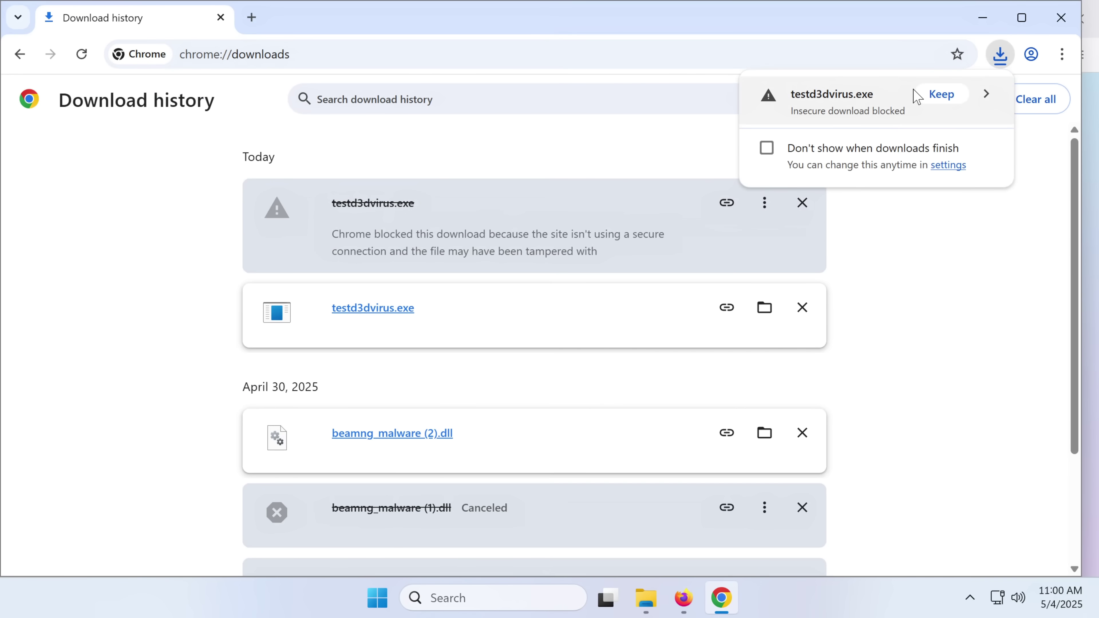
Keep the blocked download and allow the Floxif.H threat on the device, approving UAC.
left_click(917, 95)
left_click(412, 309)
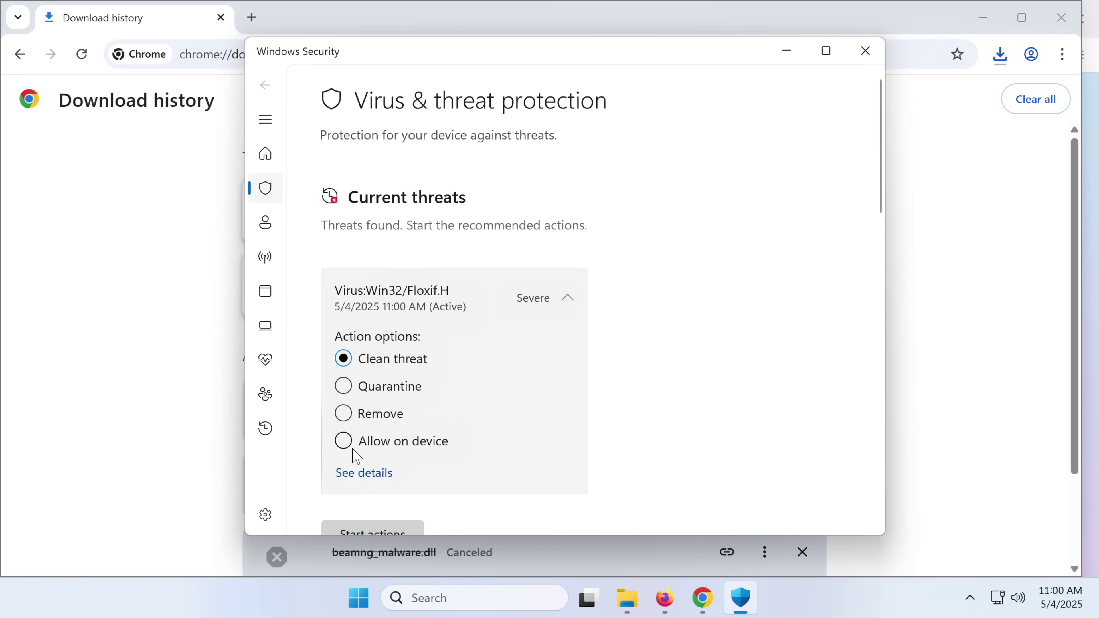
left_click(375, 441)
scroll(370, 498, "down", 1)
scroll(371, 512, "down", 1)
left_click(398, 471)
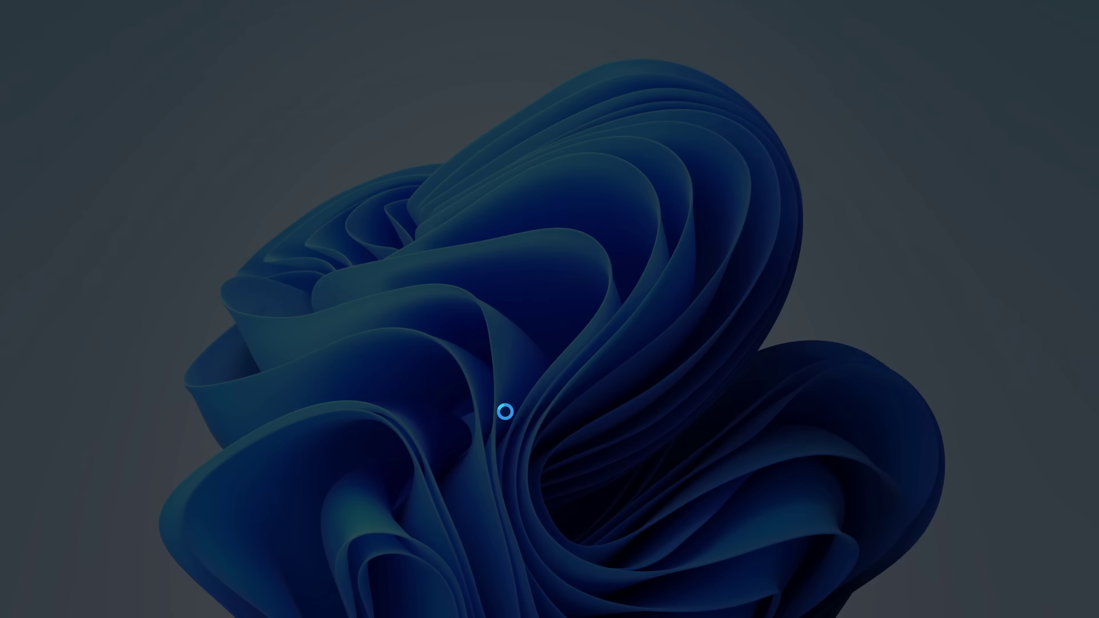
left_click(511, 437)
Search for Exploit protection and open the Control flow guard options.
key("super+e")
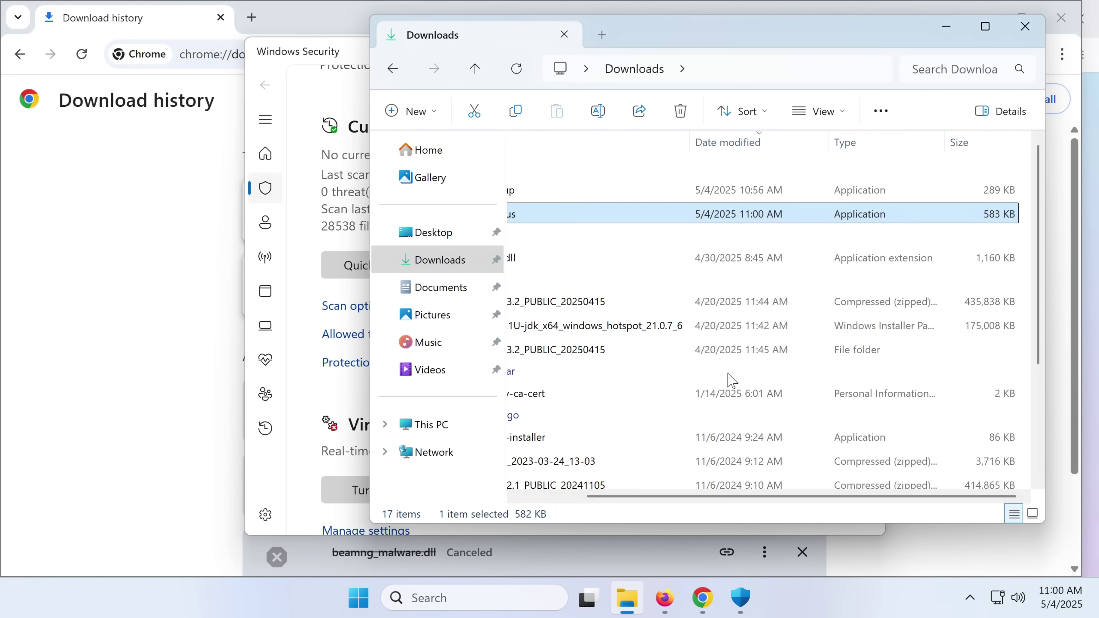
key("super")
type("exploit")
key("BackSpace")
key("BackSpace")
key("BackSpace")
key("BackSpace")
type("loit")
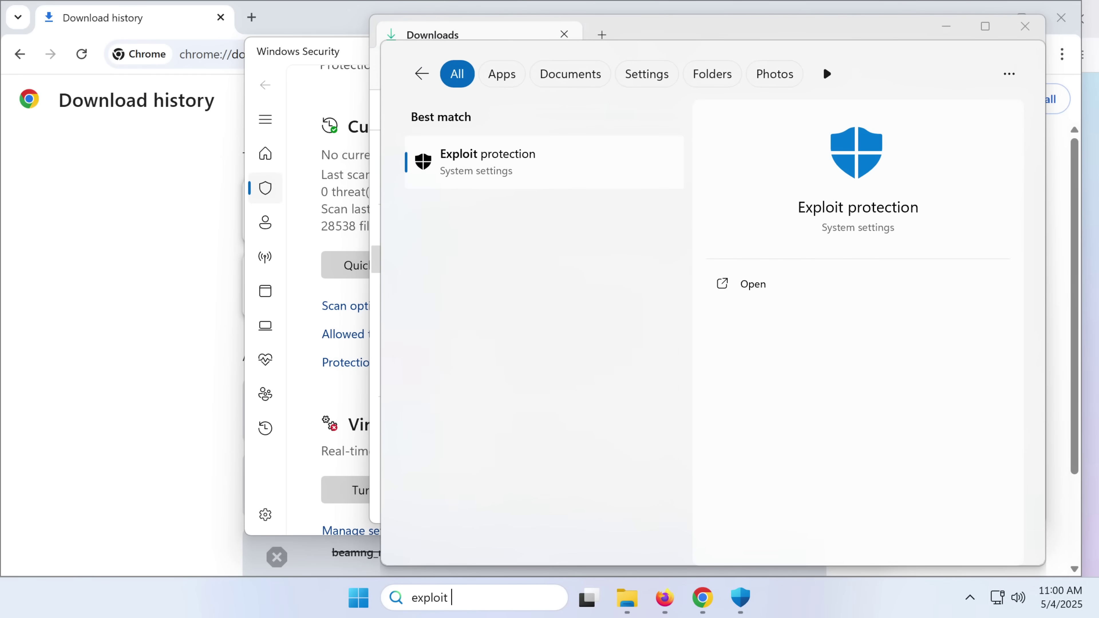
key("Return")
left_click(431, 303)
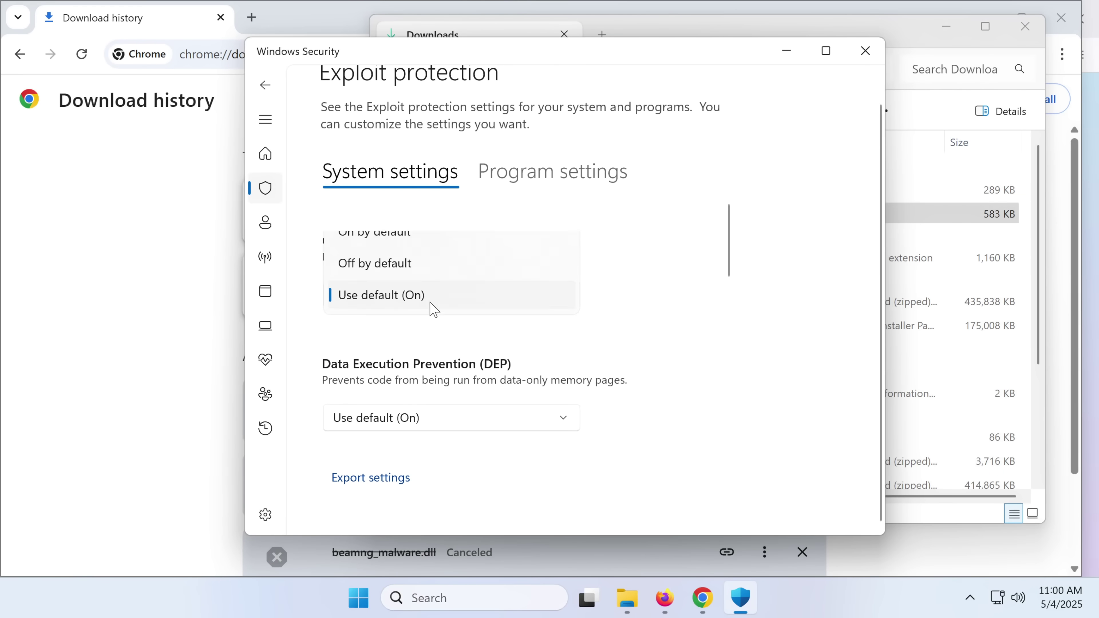
Set Control flow guard to Off by default and minimize Discord.
left_click(396, 264)
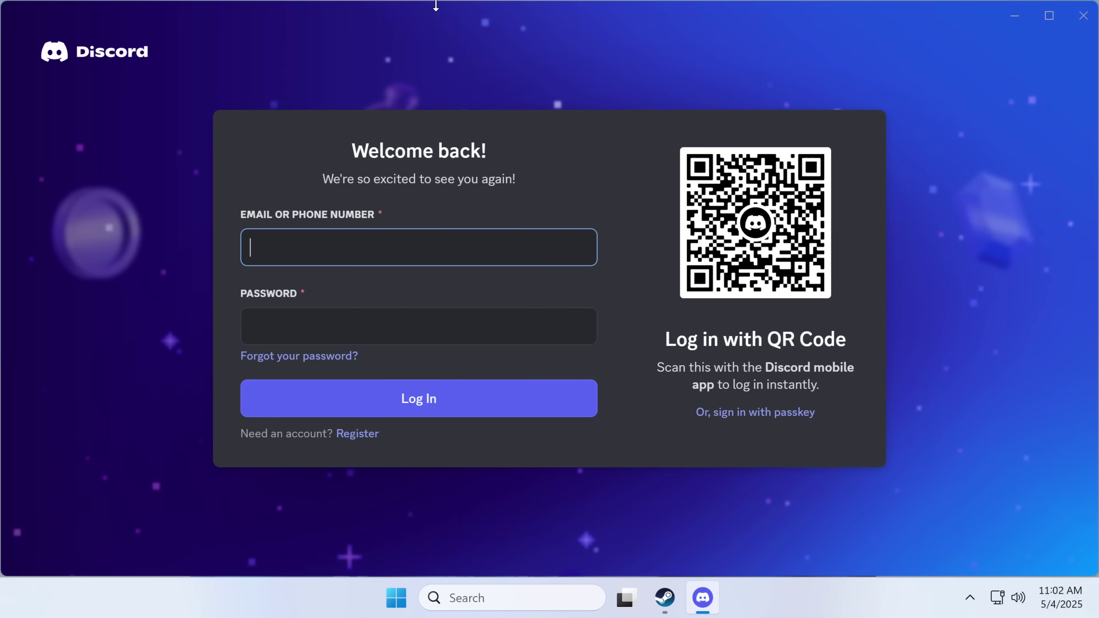
left_click(1014, 16)
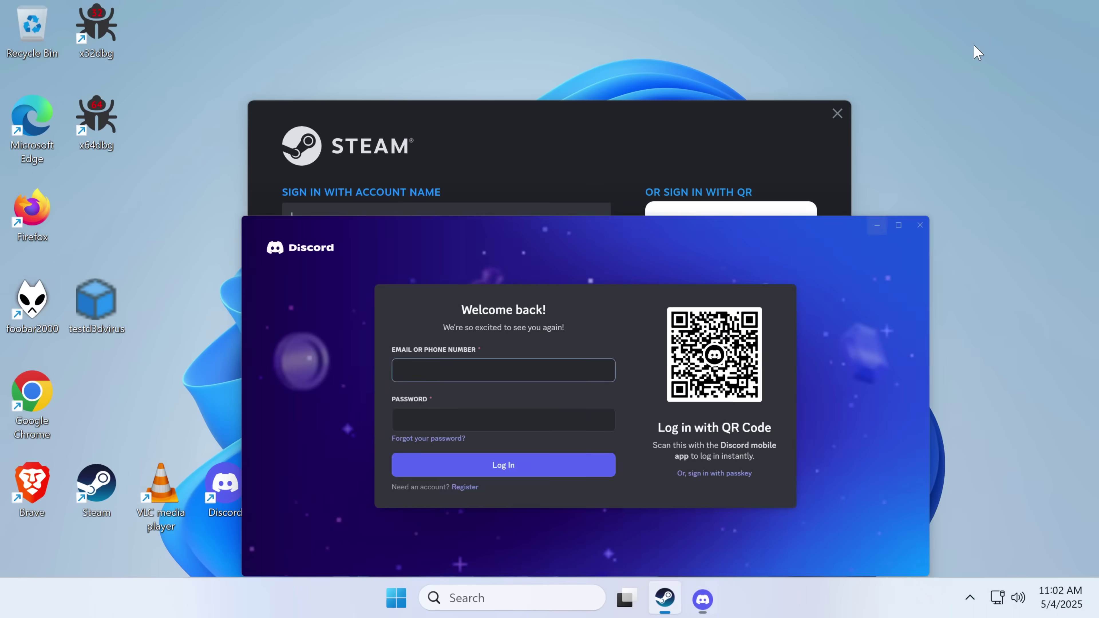
left_click(172, 209)
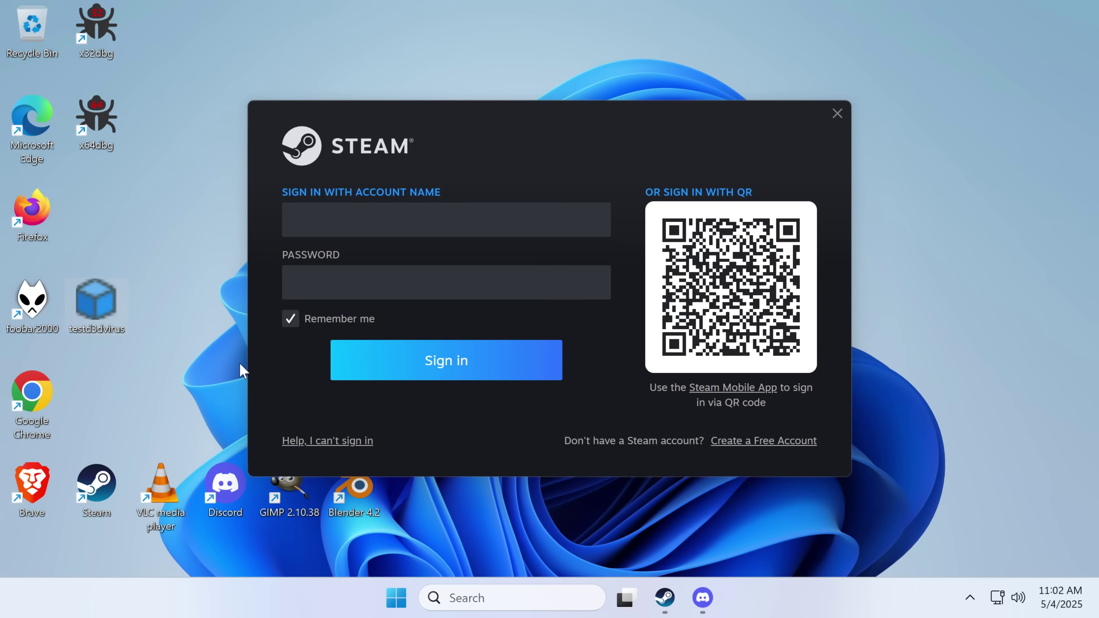
Open File Explorer's Downloads folder and run testd3dvirus.
left_click(511, 597)
type("file")
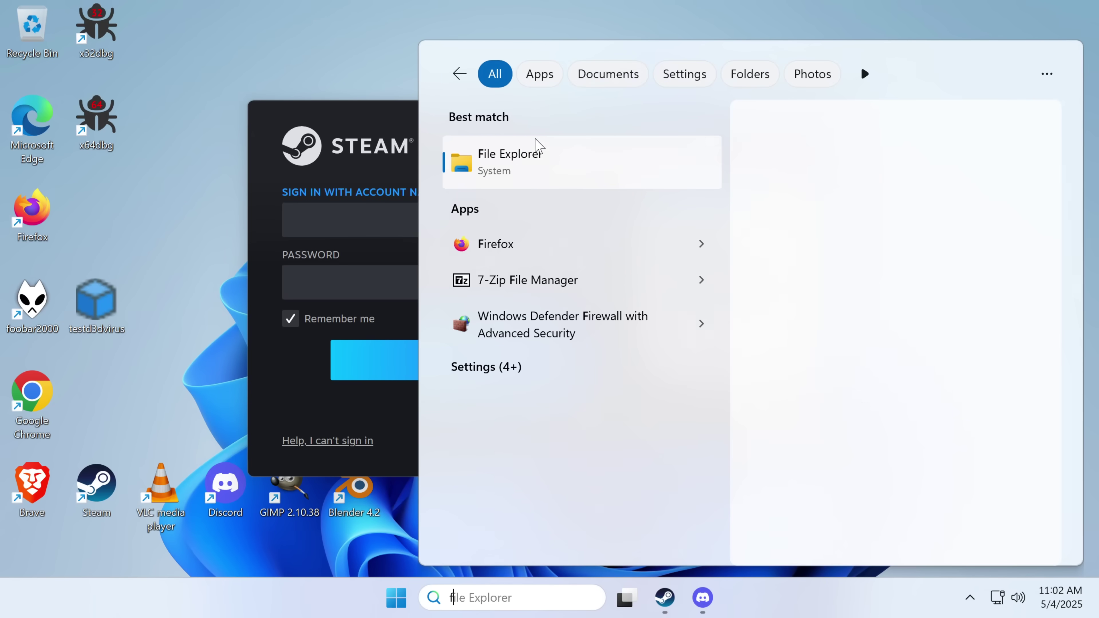
left_click(510, 165)
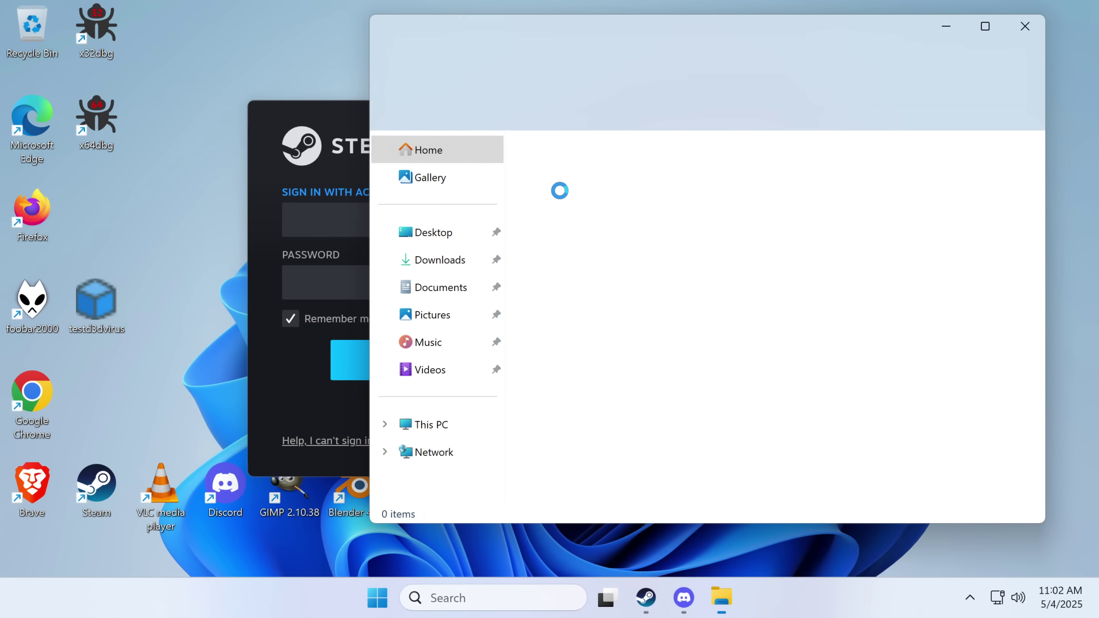
left_click(426, 260)
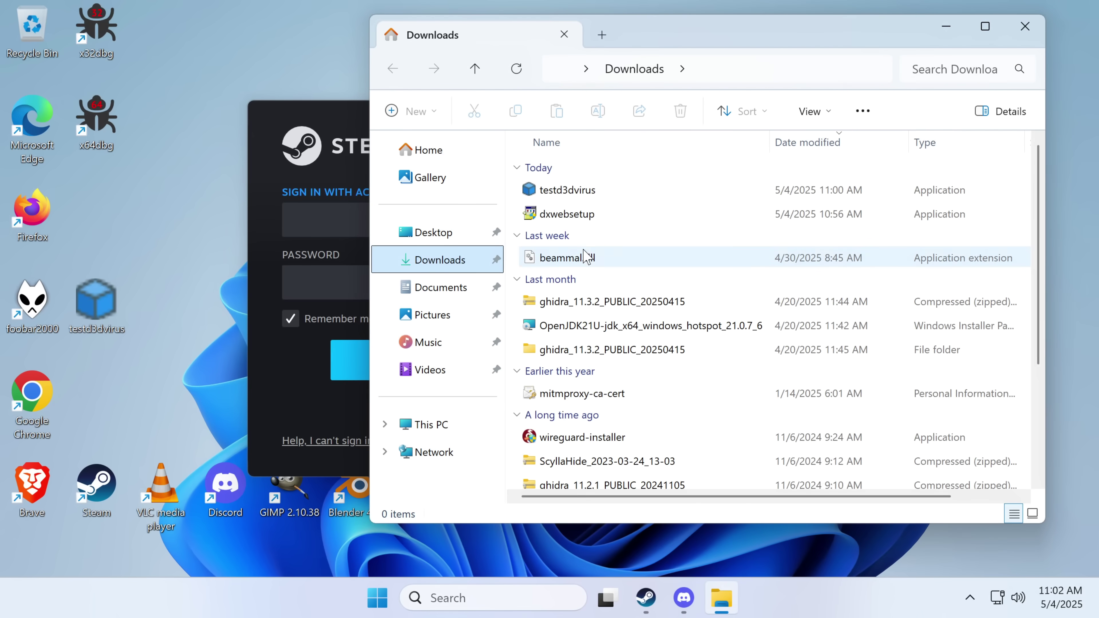
double_click(583, 200)
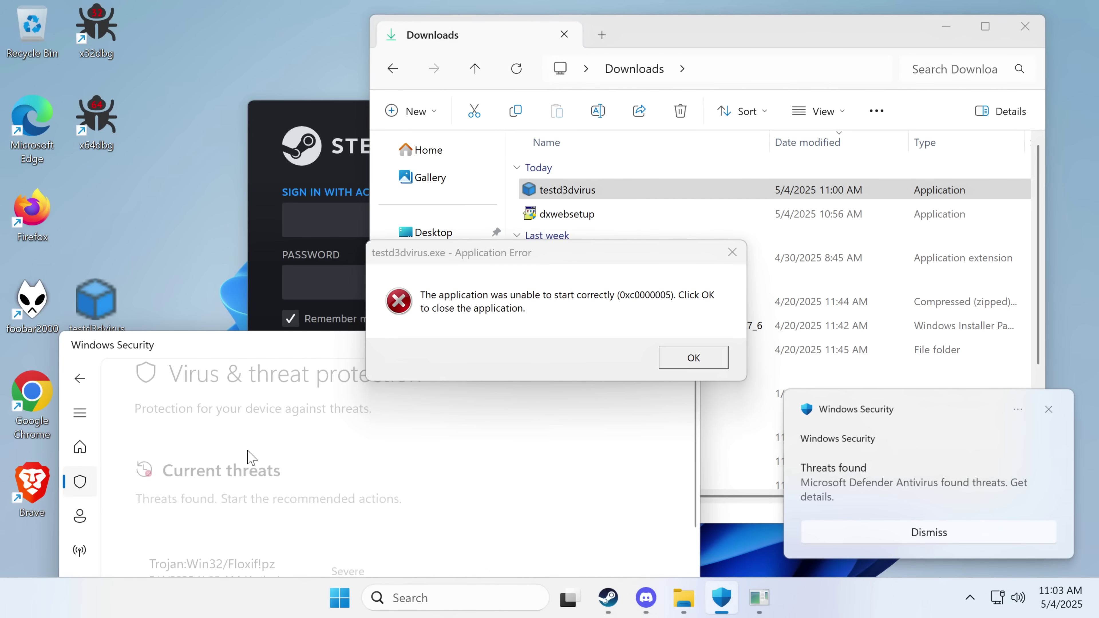
Allow the Trojan:Win32/Floxif!pz detection on the device, then dismiss the 0xc0000005 error.
scroll(259, 476, "down", 2)
left_click(275, 457)
scroll(270, 469, "down", 2)
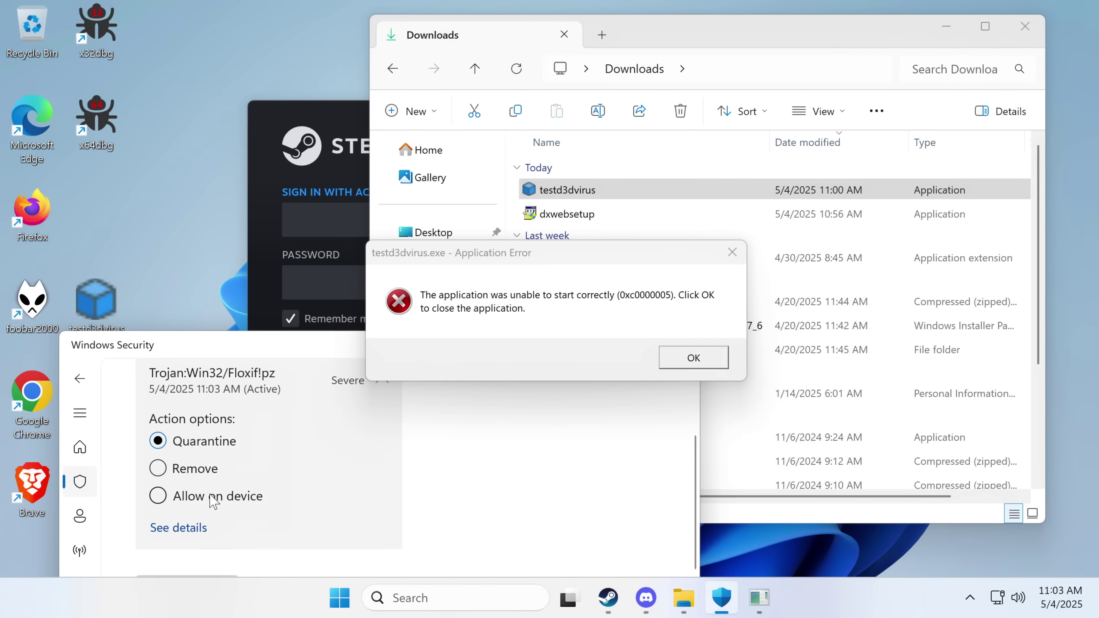
left_click(232, 459)
scroll(220, 442, "down", 2)
left_click(216, 426)
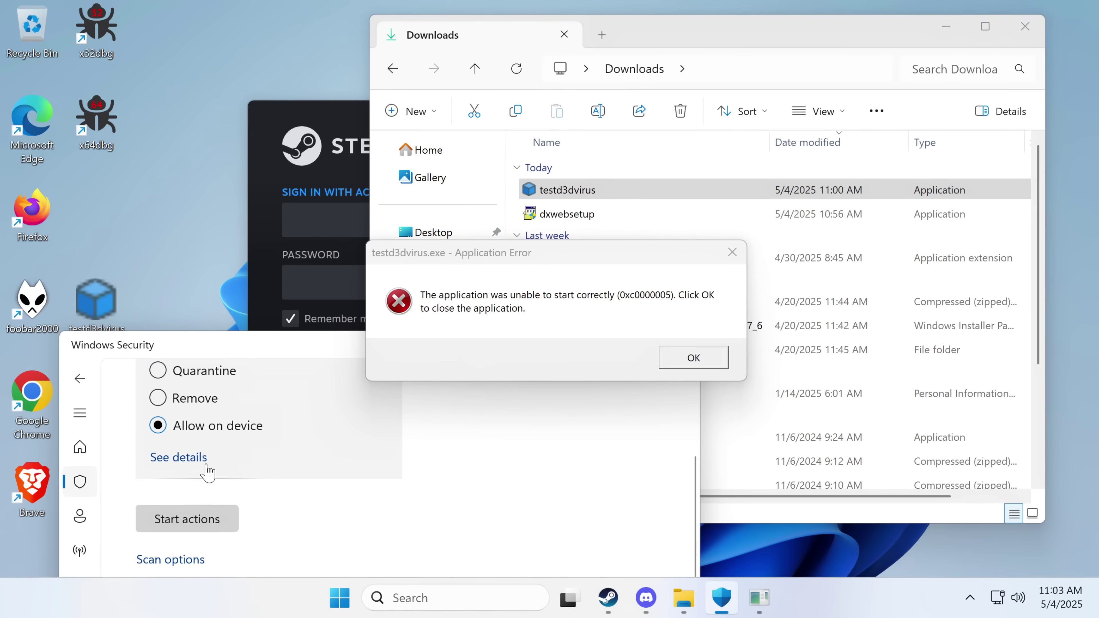
left_click(189, 519)
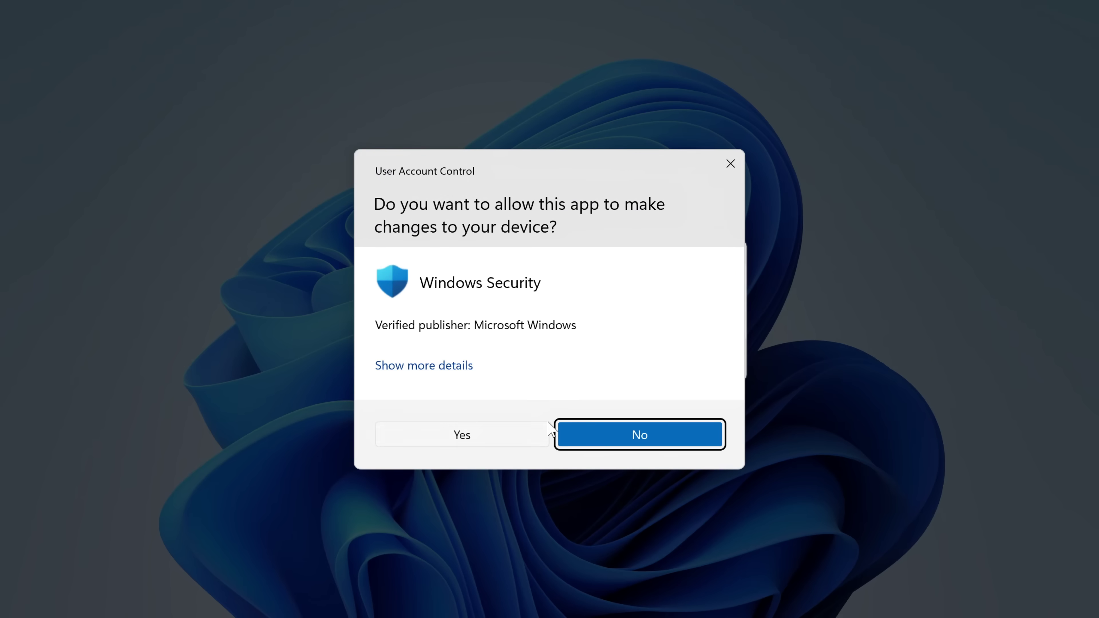
left_click(562, 433)
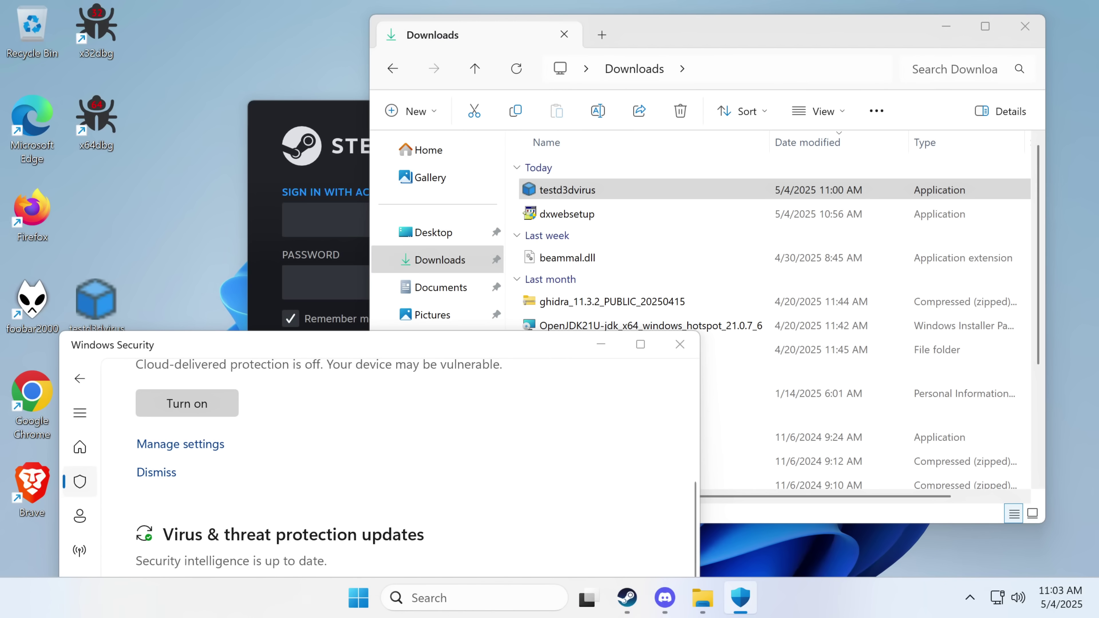
left_click(675, 357)
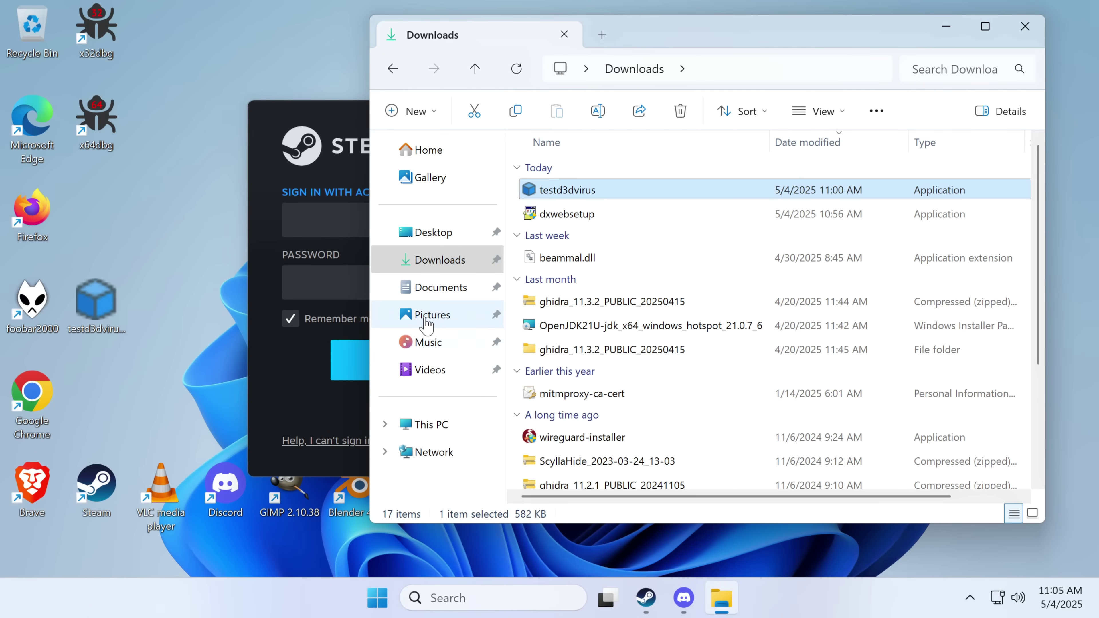
left_click(344, 164)
Close Steam and adjust Explorer to show testd3dvirus's 583 KB size.
left_click(834, 114)
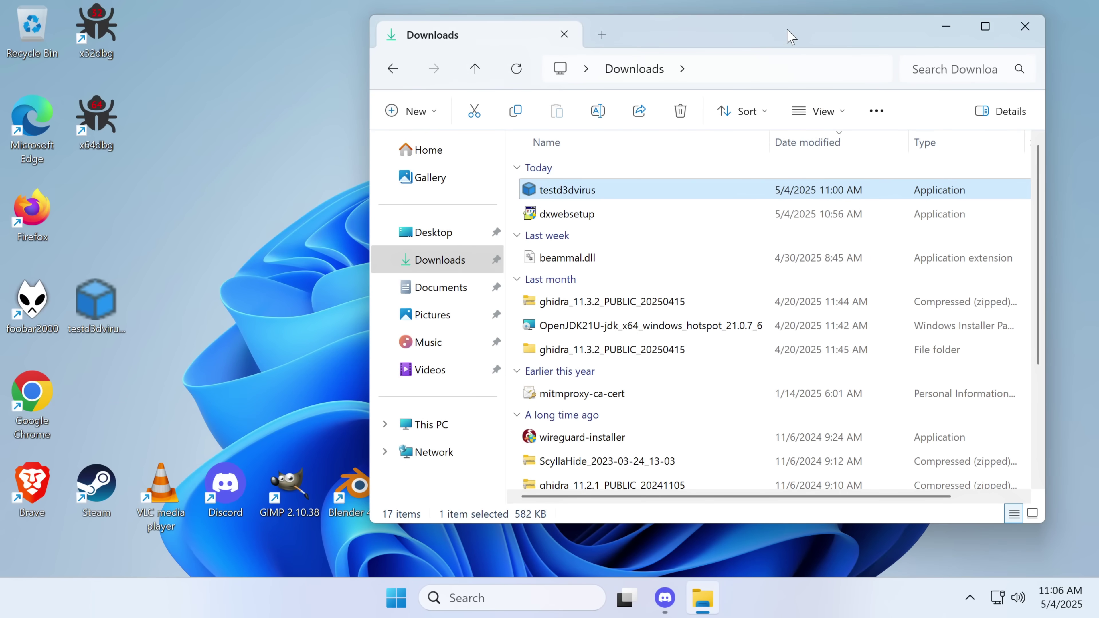
left_click_drag(791, 37, 655, 71)
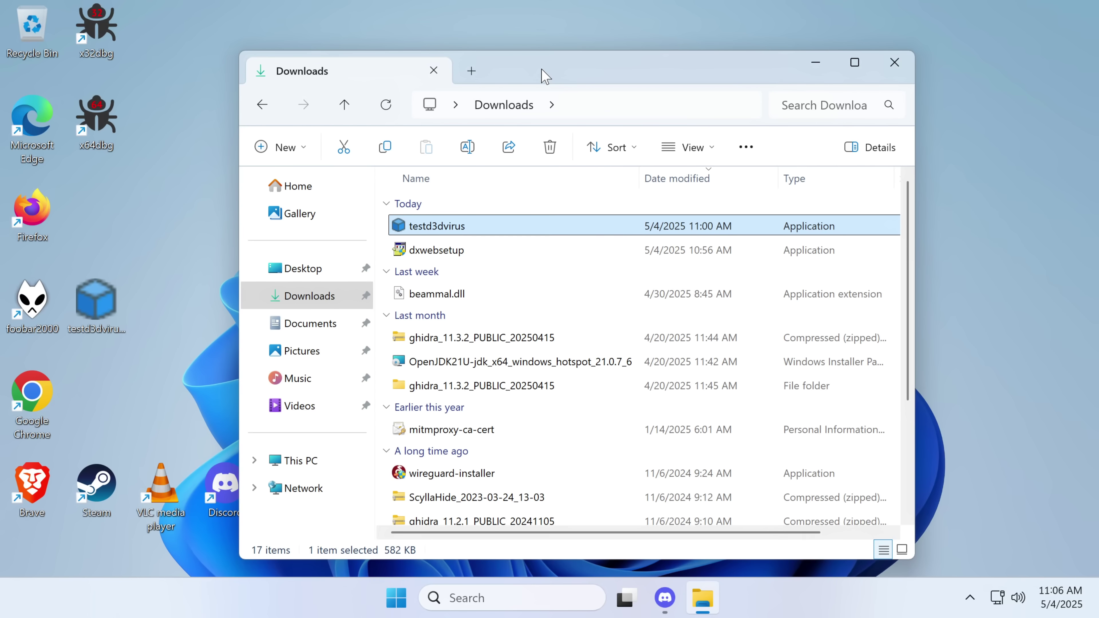
left_click_drag(542, 70, 557, 69)
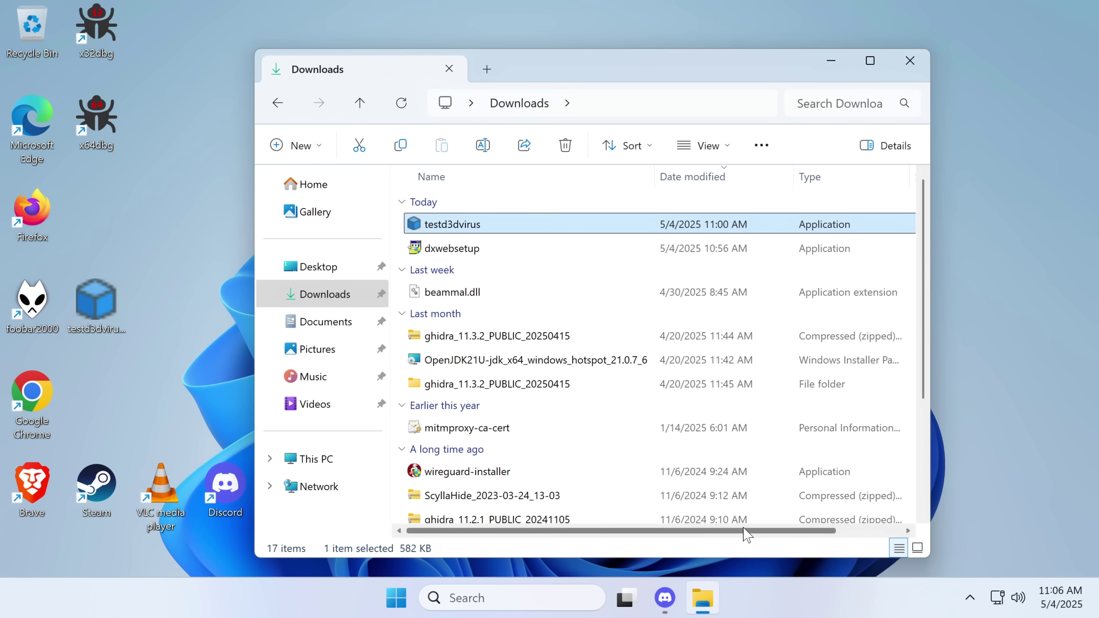
left_click_drag(747, 535, 813, 534)
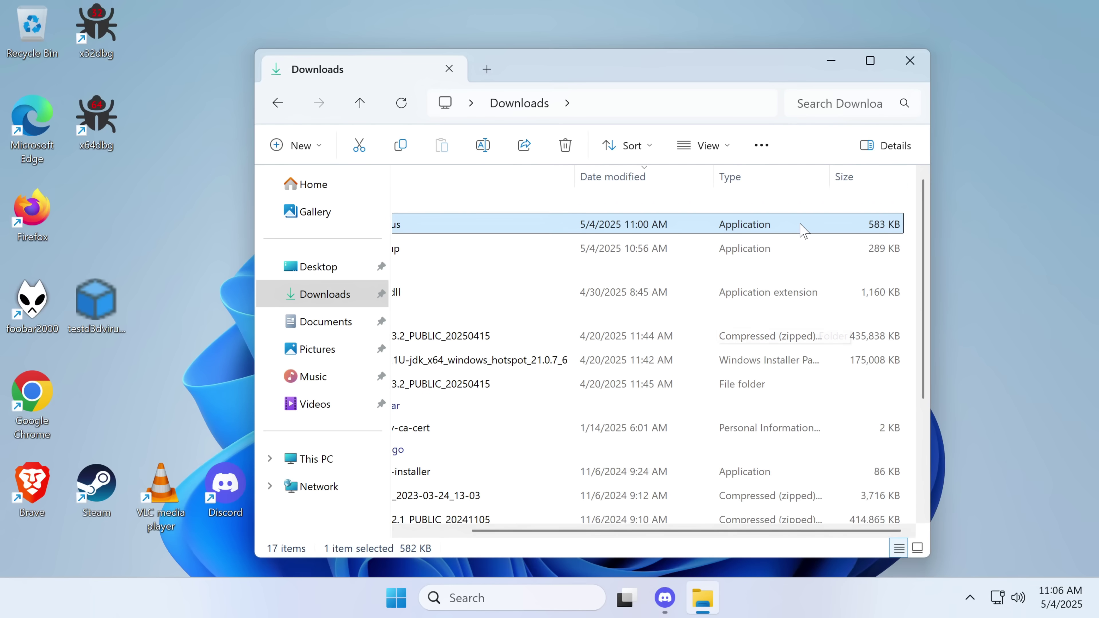